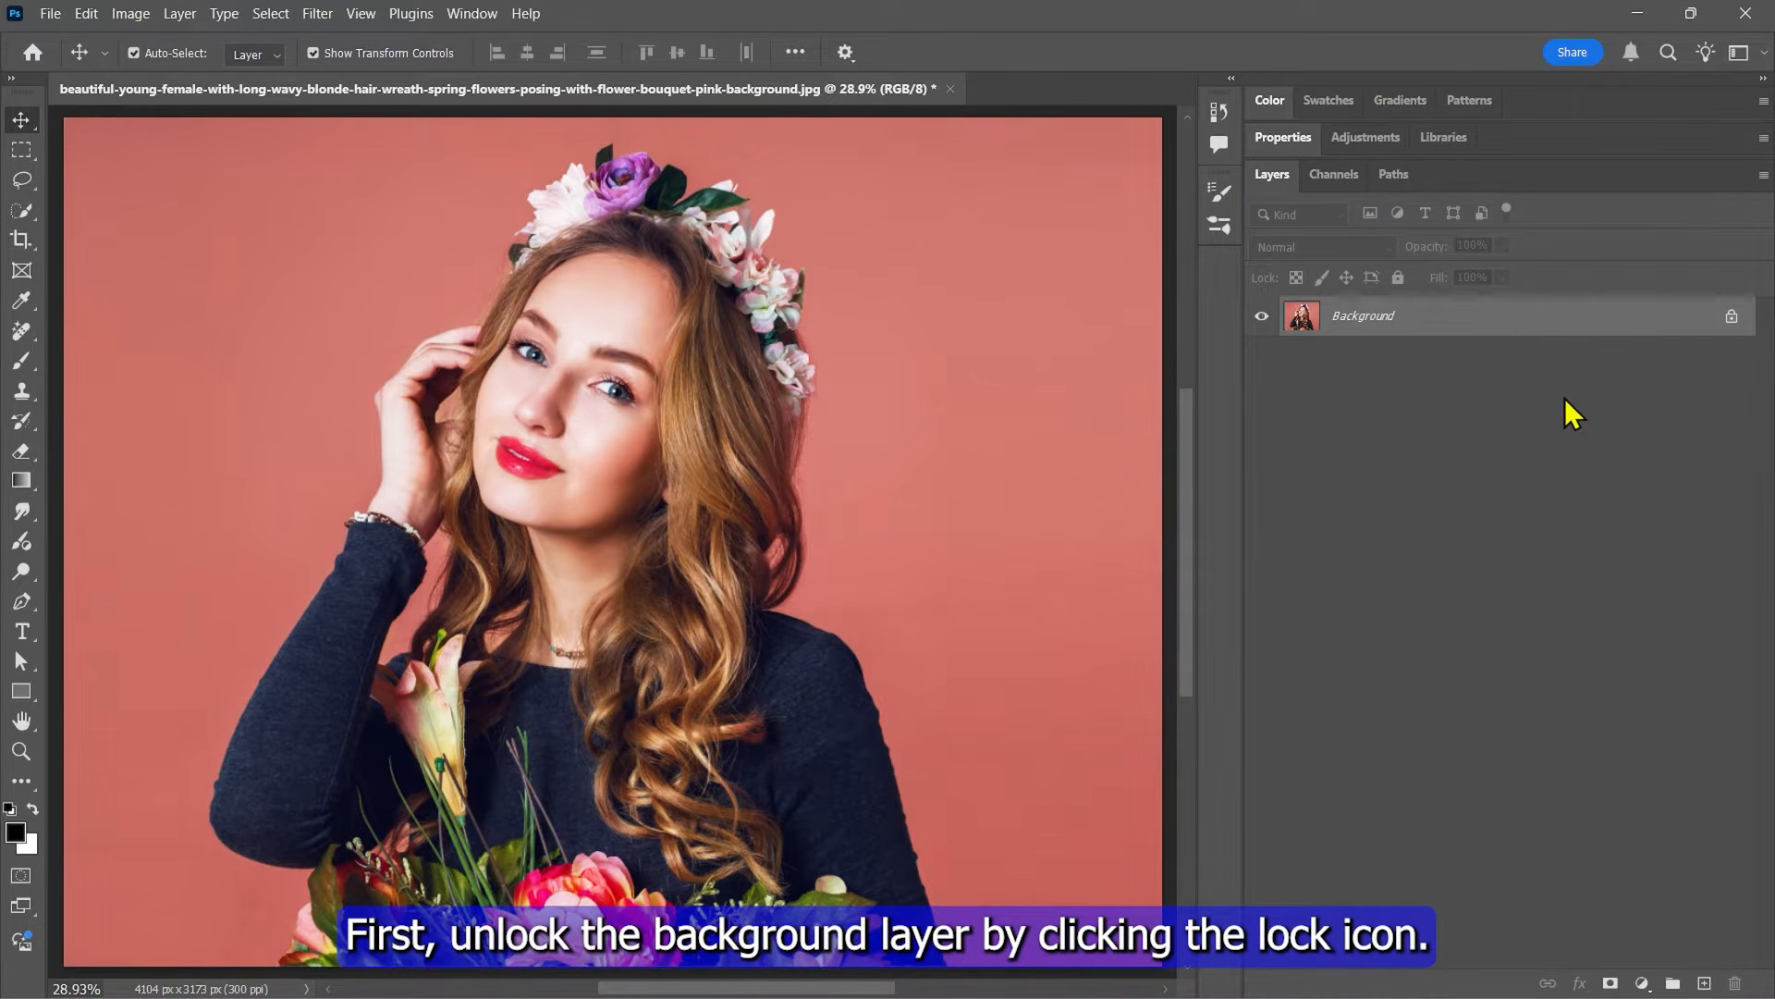
Unlock the Background layer and convert it to a smart object.
click(1733, 318)
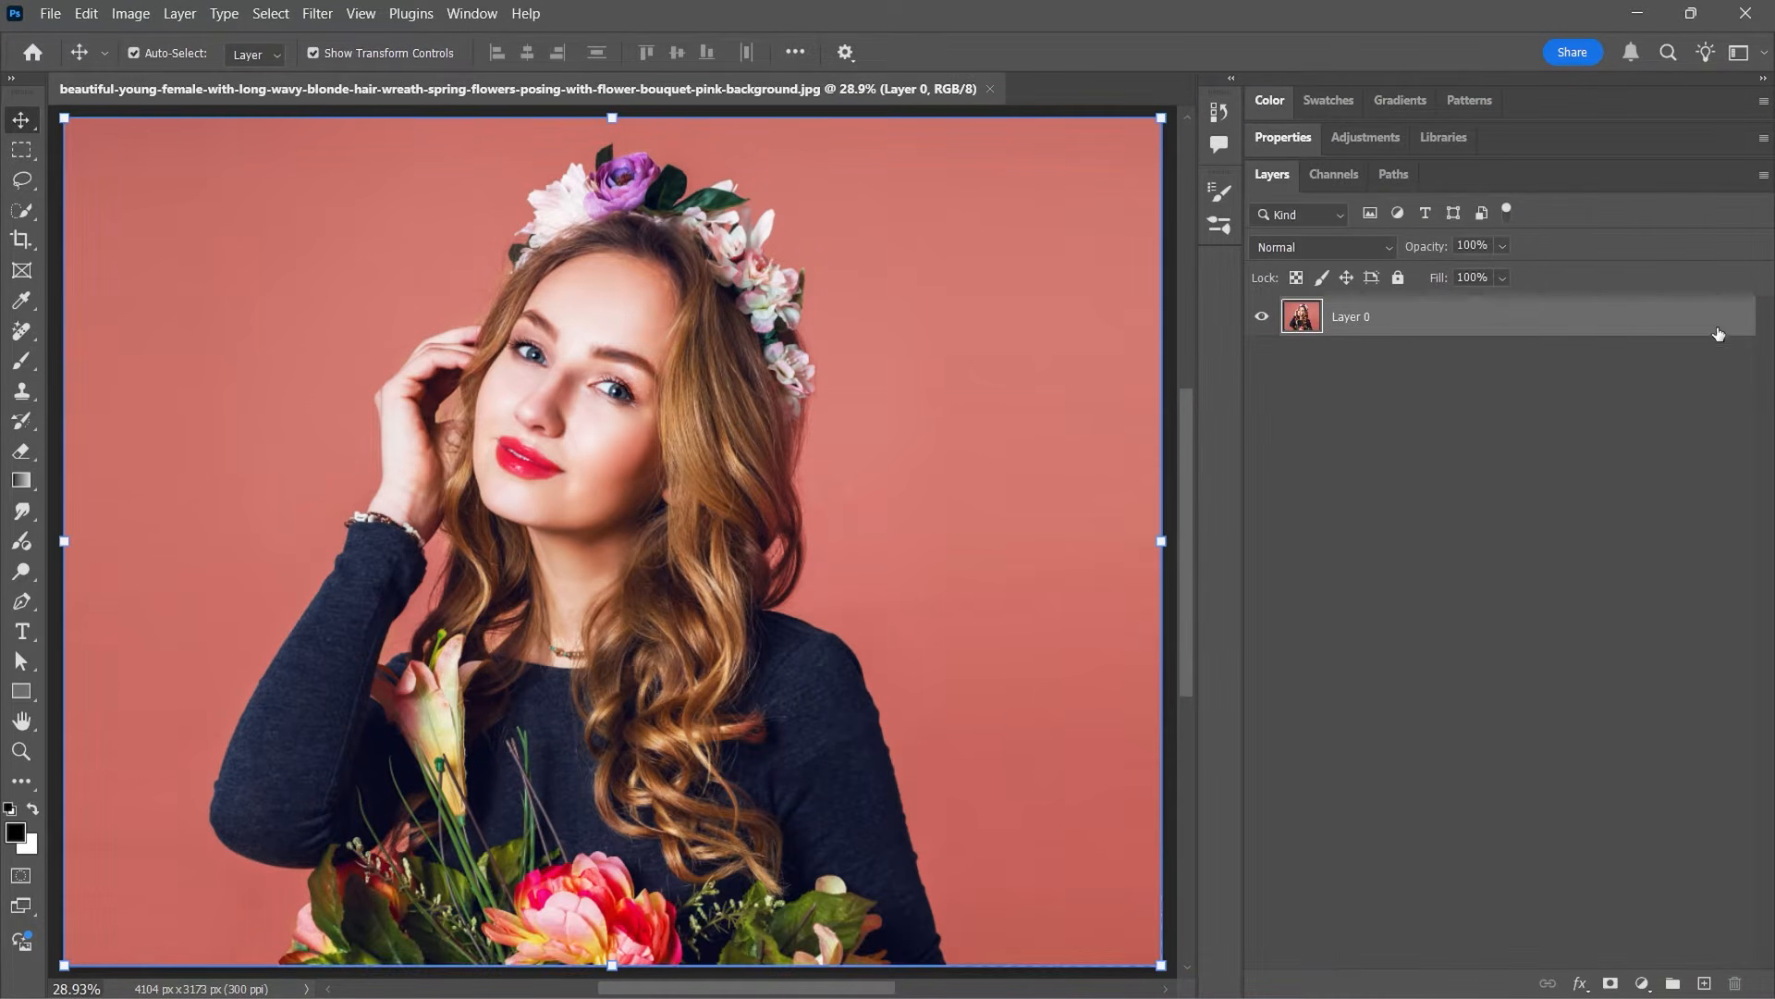
right_click(1431, 318)
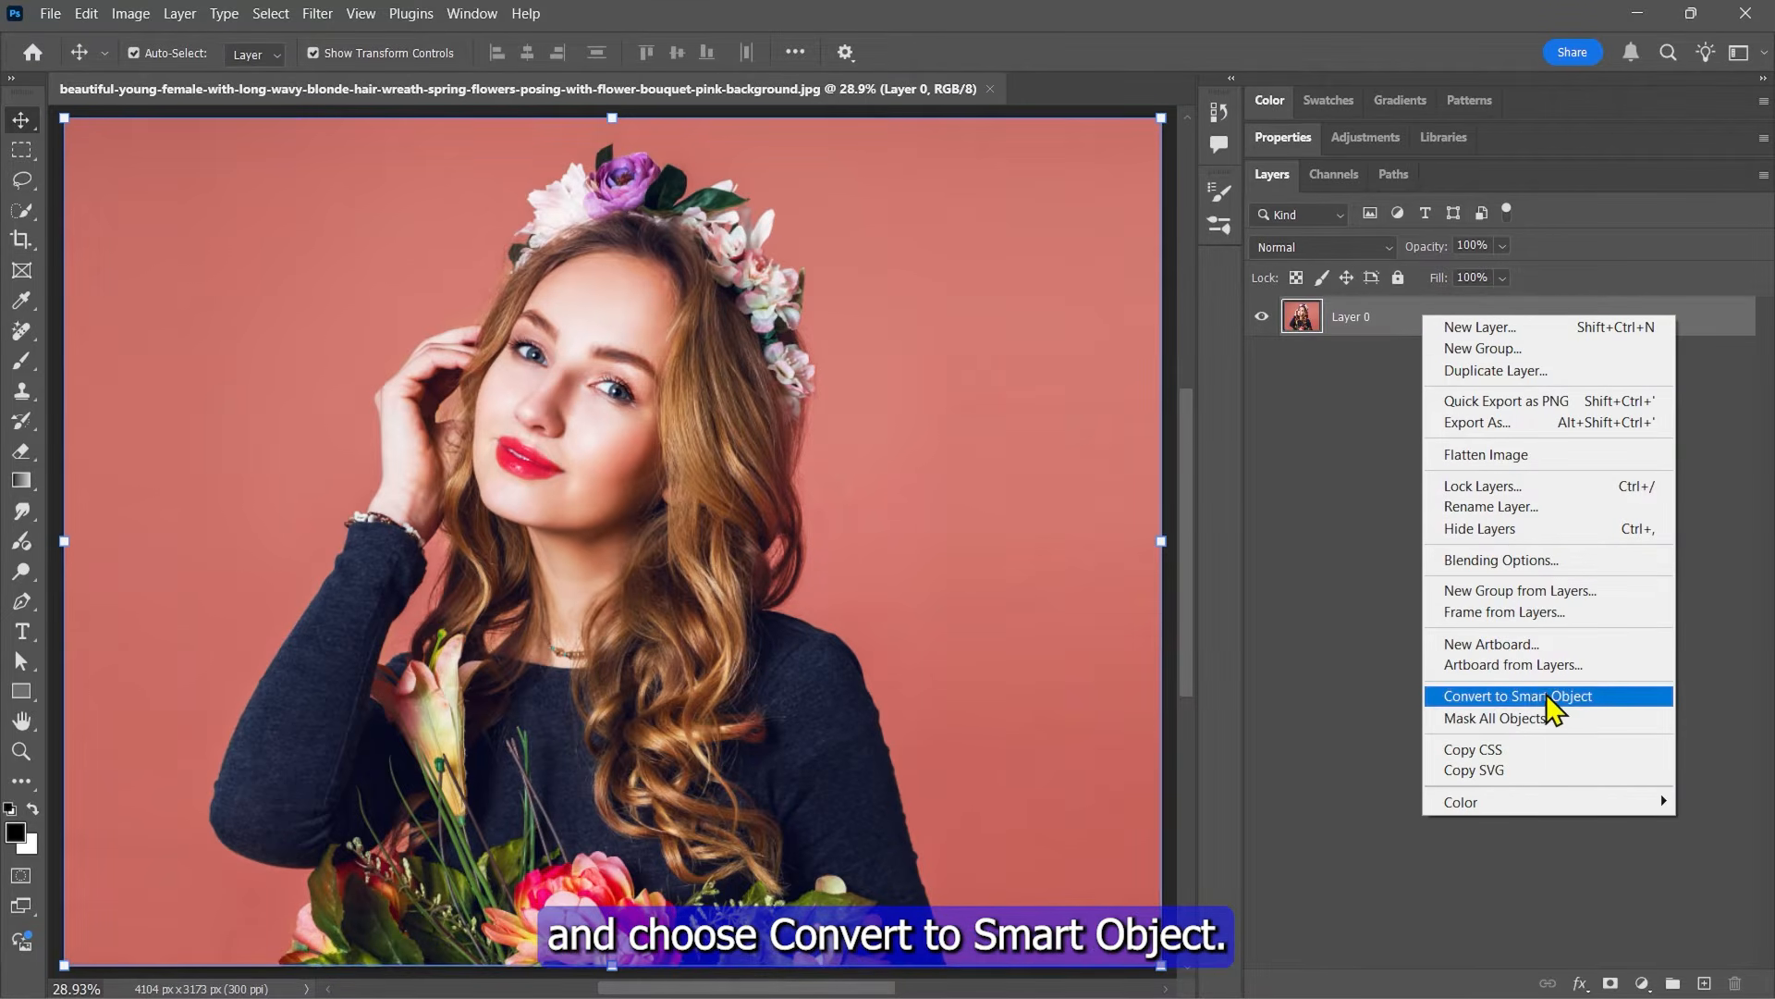
click(1507, 697)
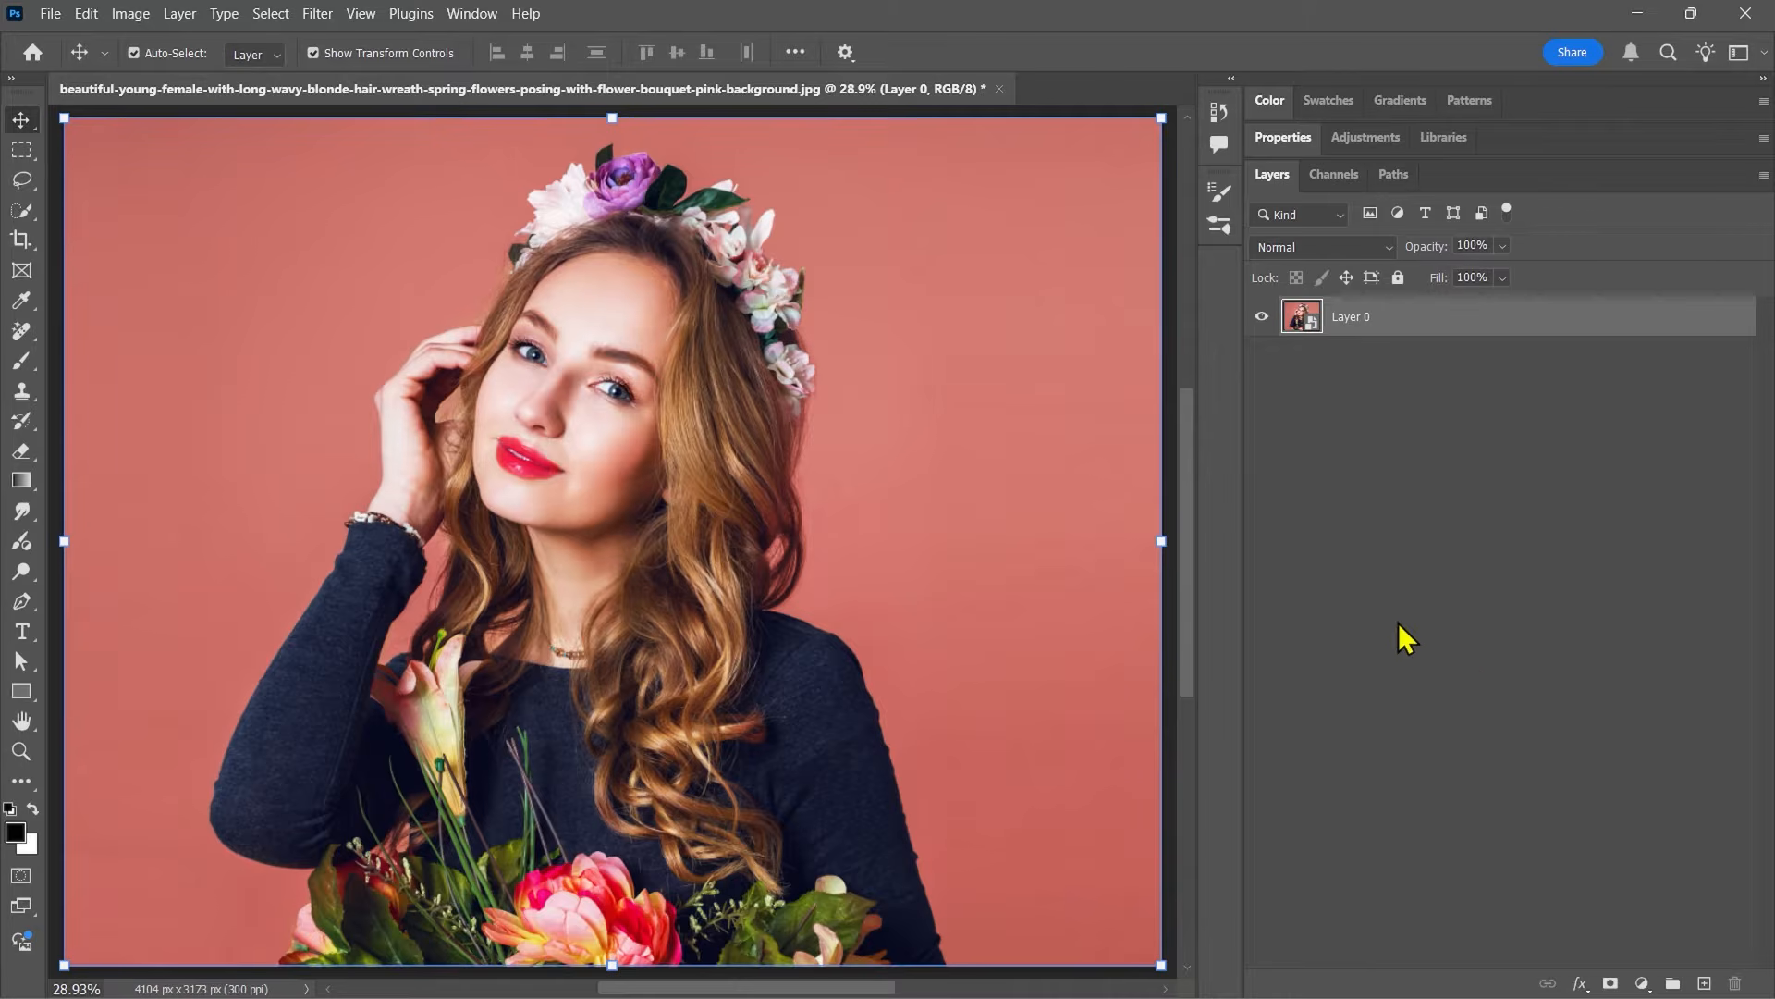
Apply the Filter Gallery's Dry Brush filter to the portrait with Brush Size 10, Brush Detail 10 and Texture 1.
click(317, 13)
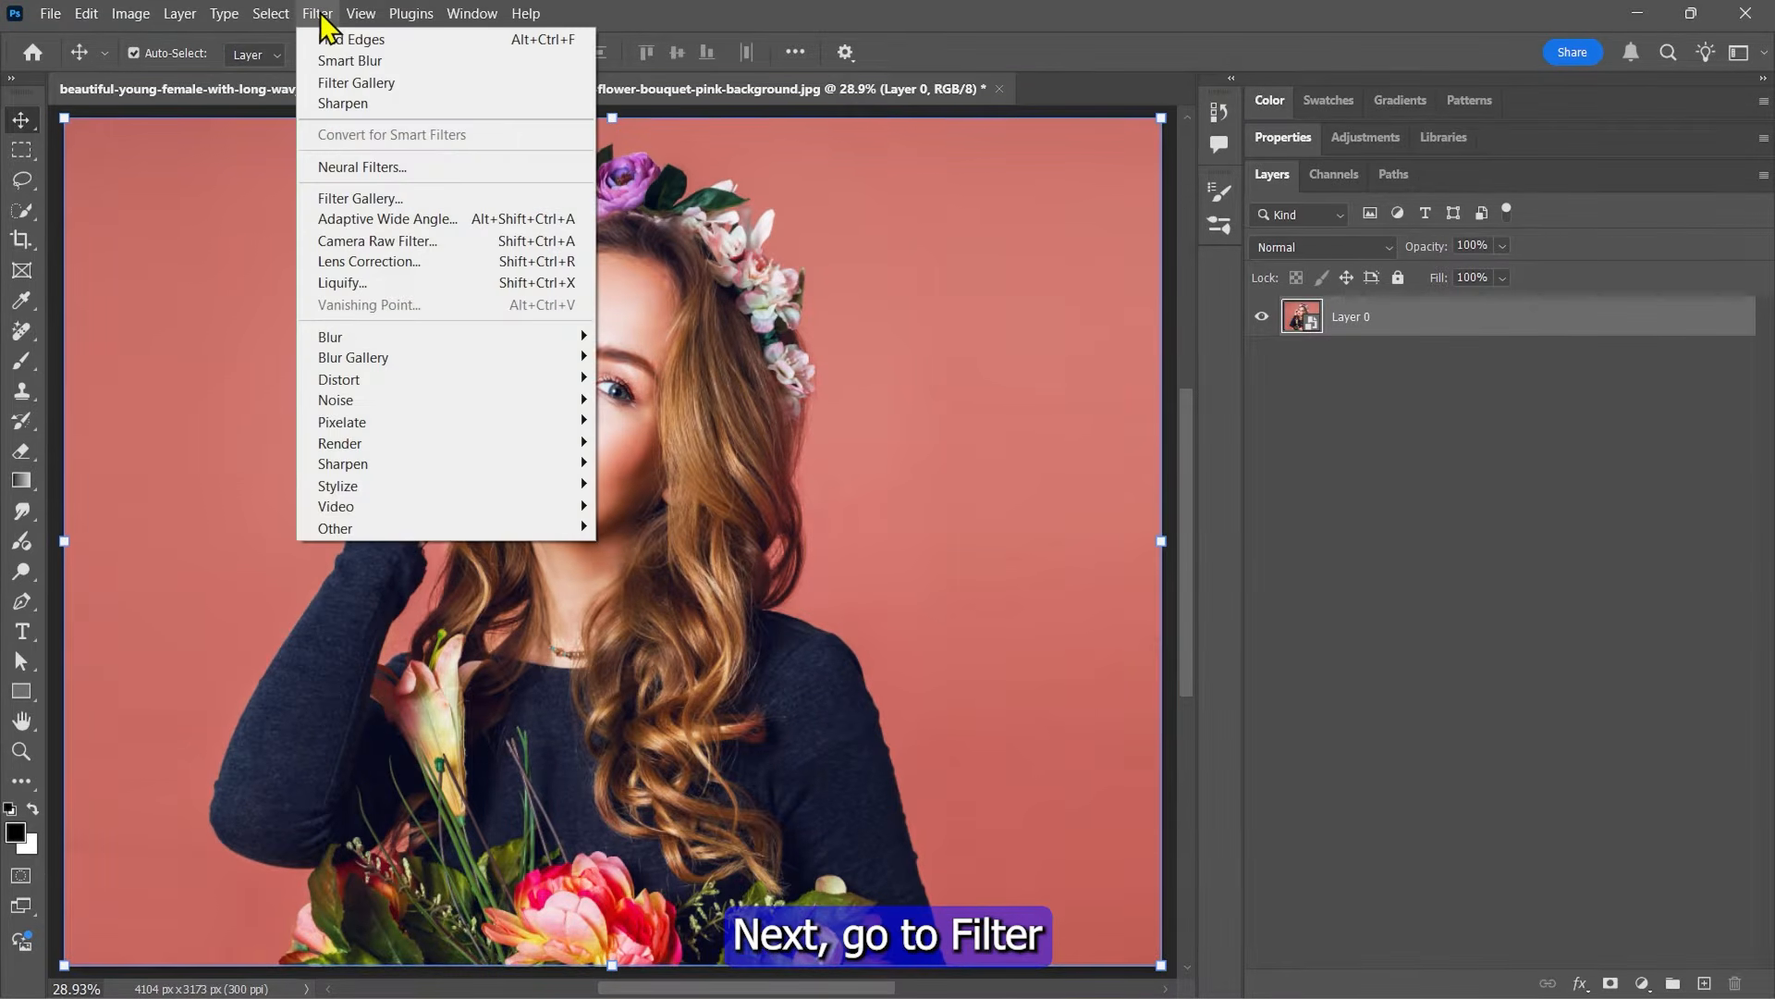
click(361, 197)
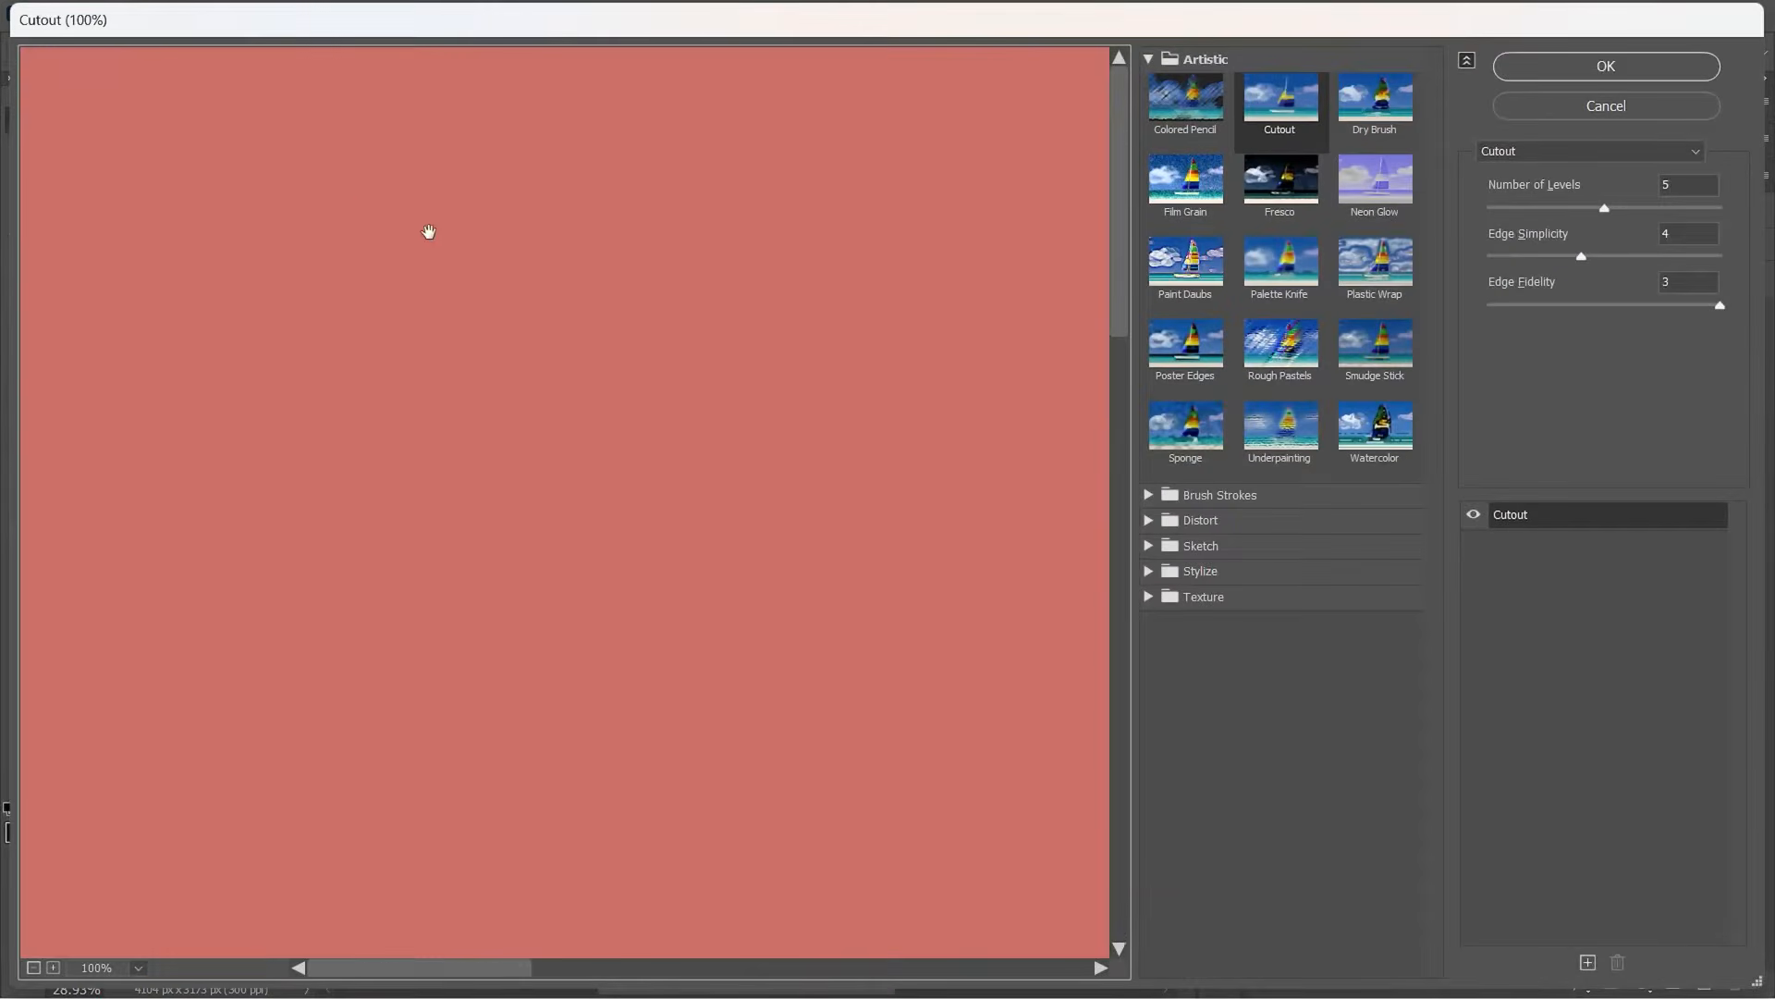
key(ctrl+0)
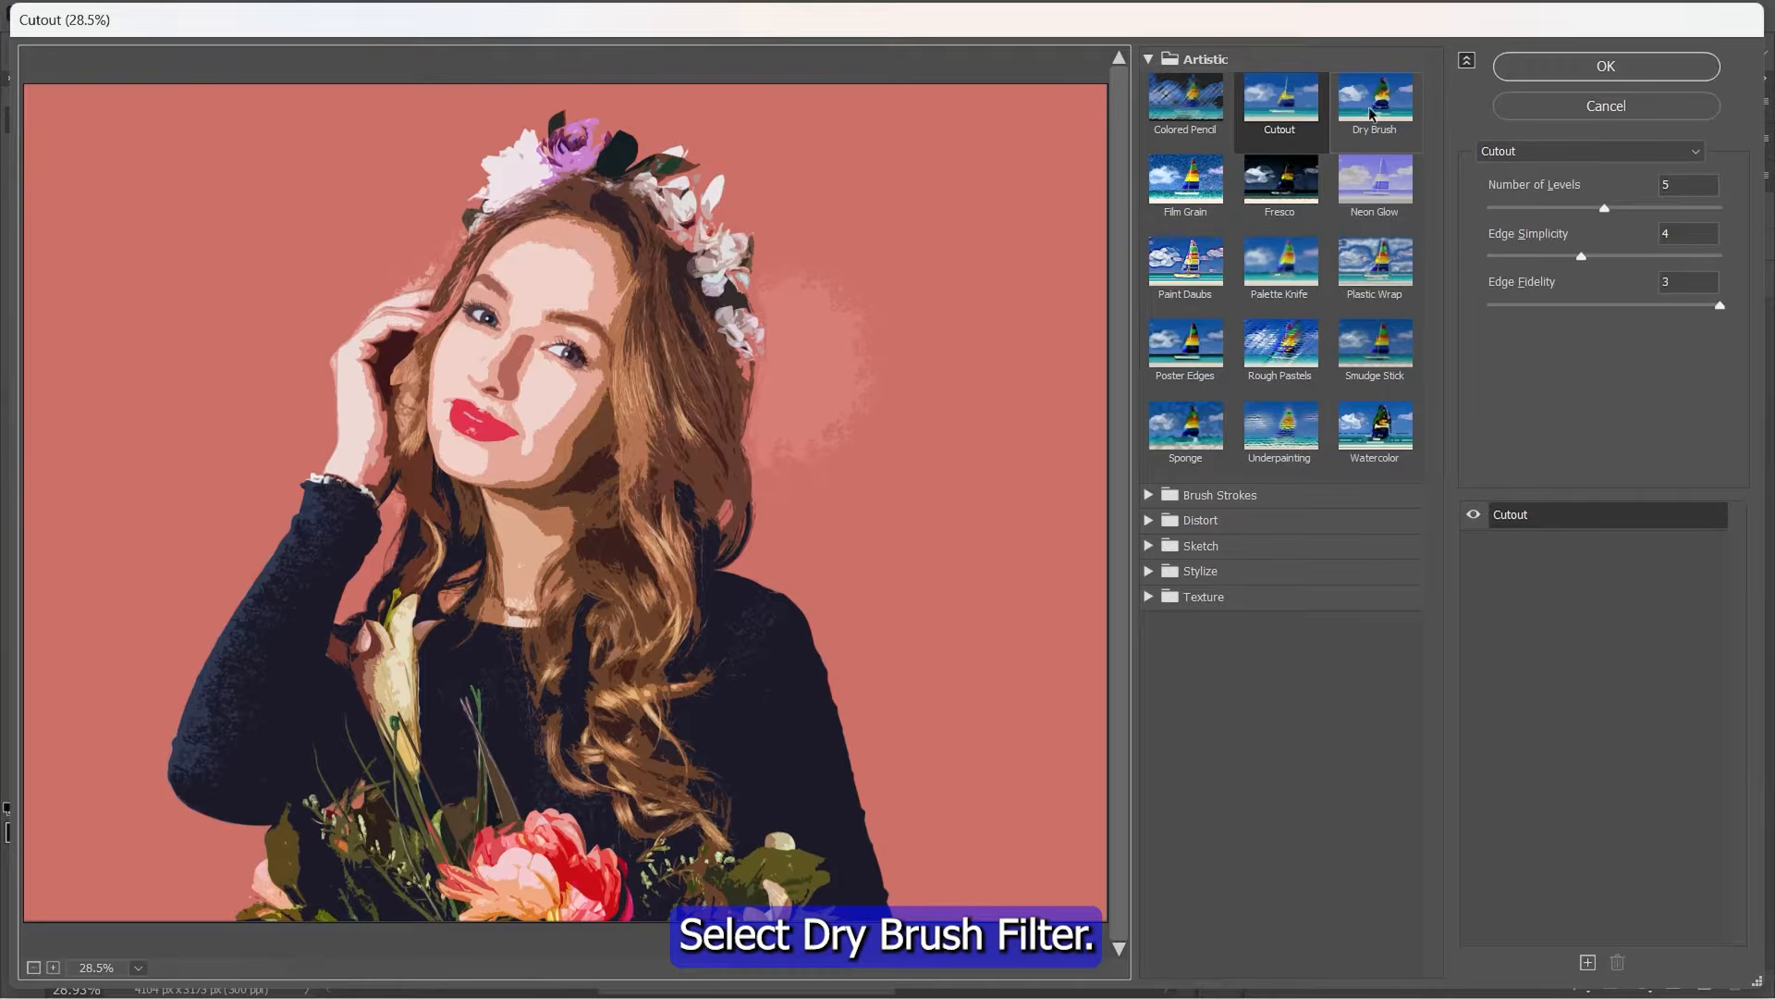
click(1399, 113)
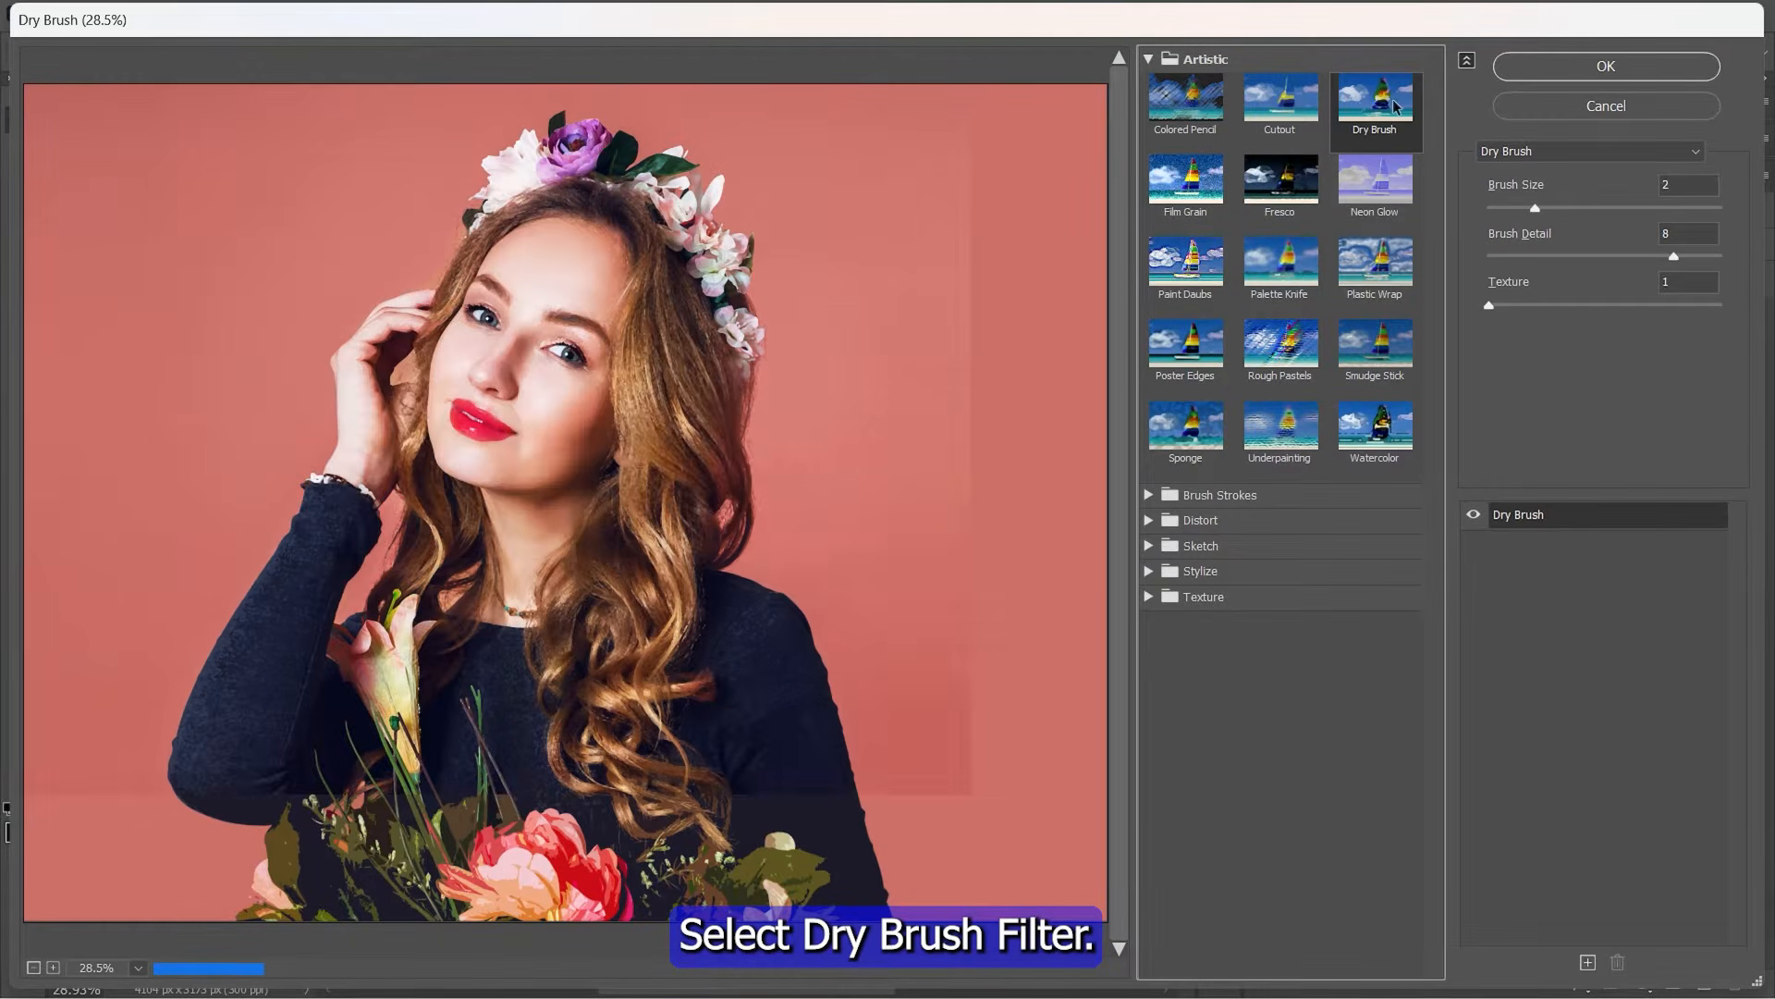
drag(1535, 208, 1547, 211)
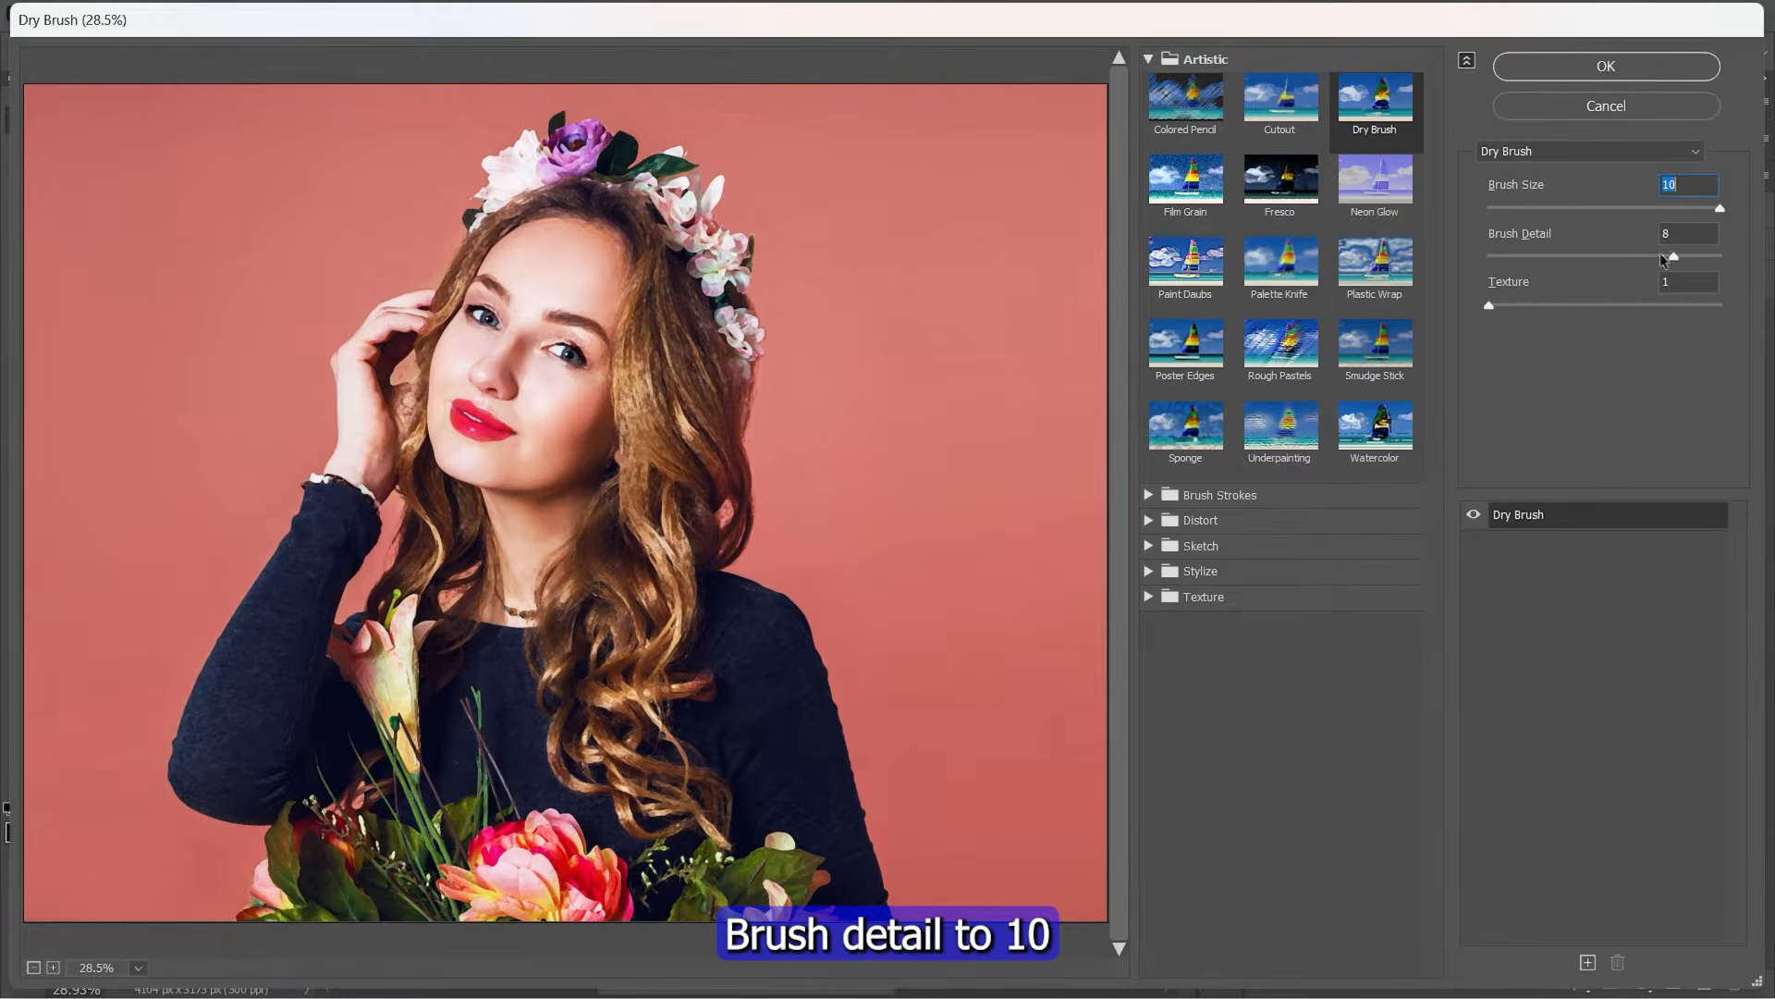
drag(1672, 265, 1728, 266)
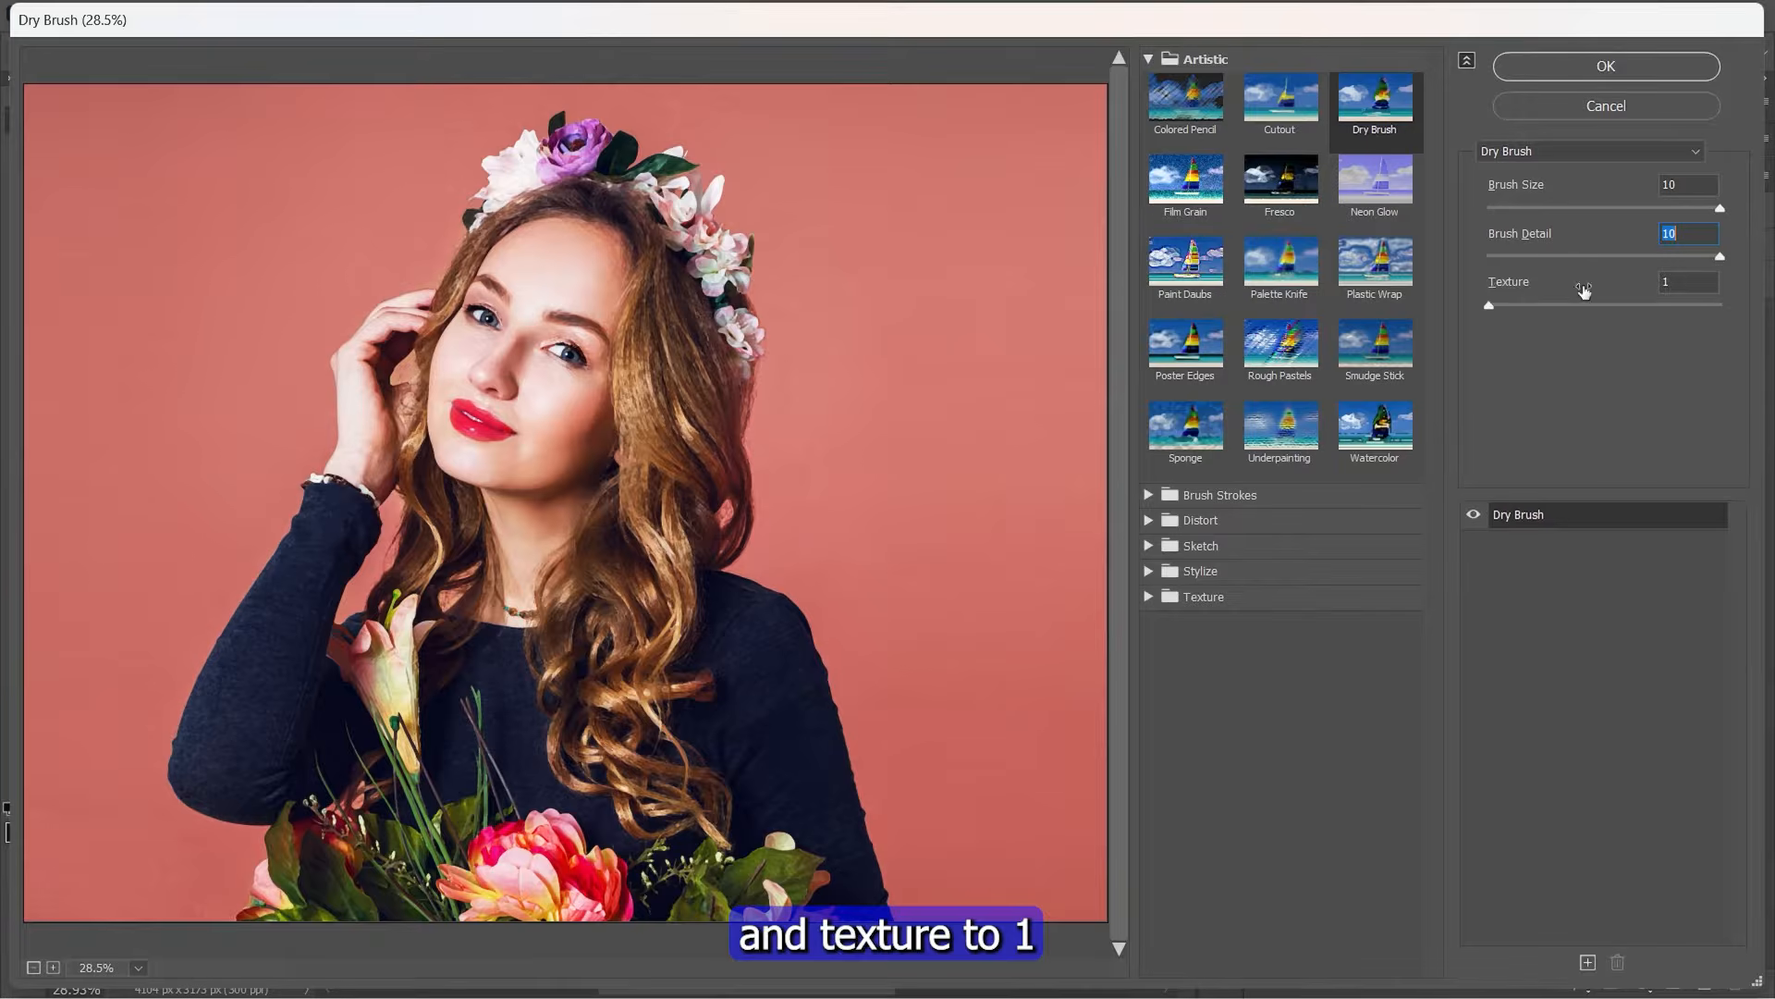
click(1606, 66)
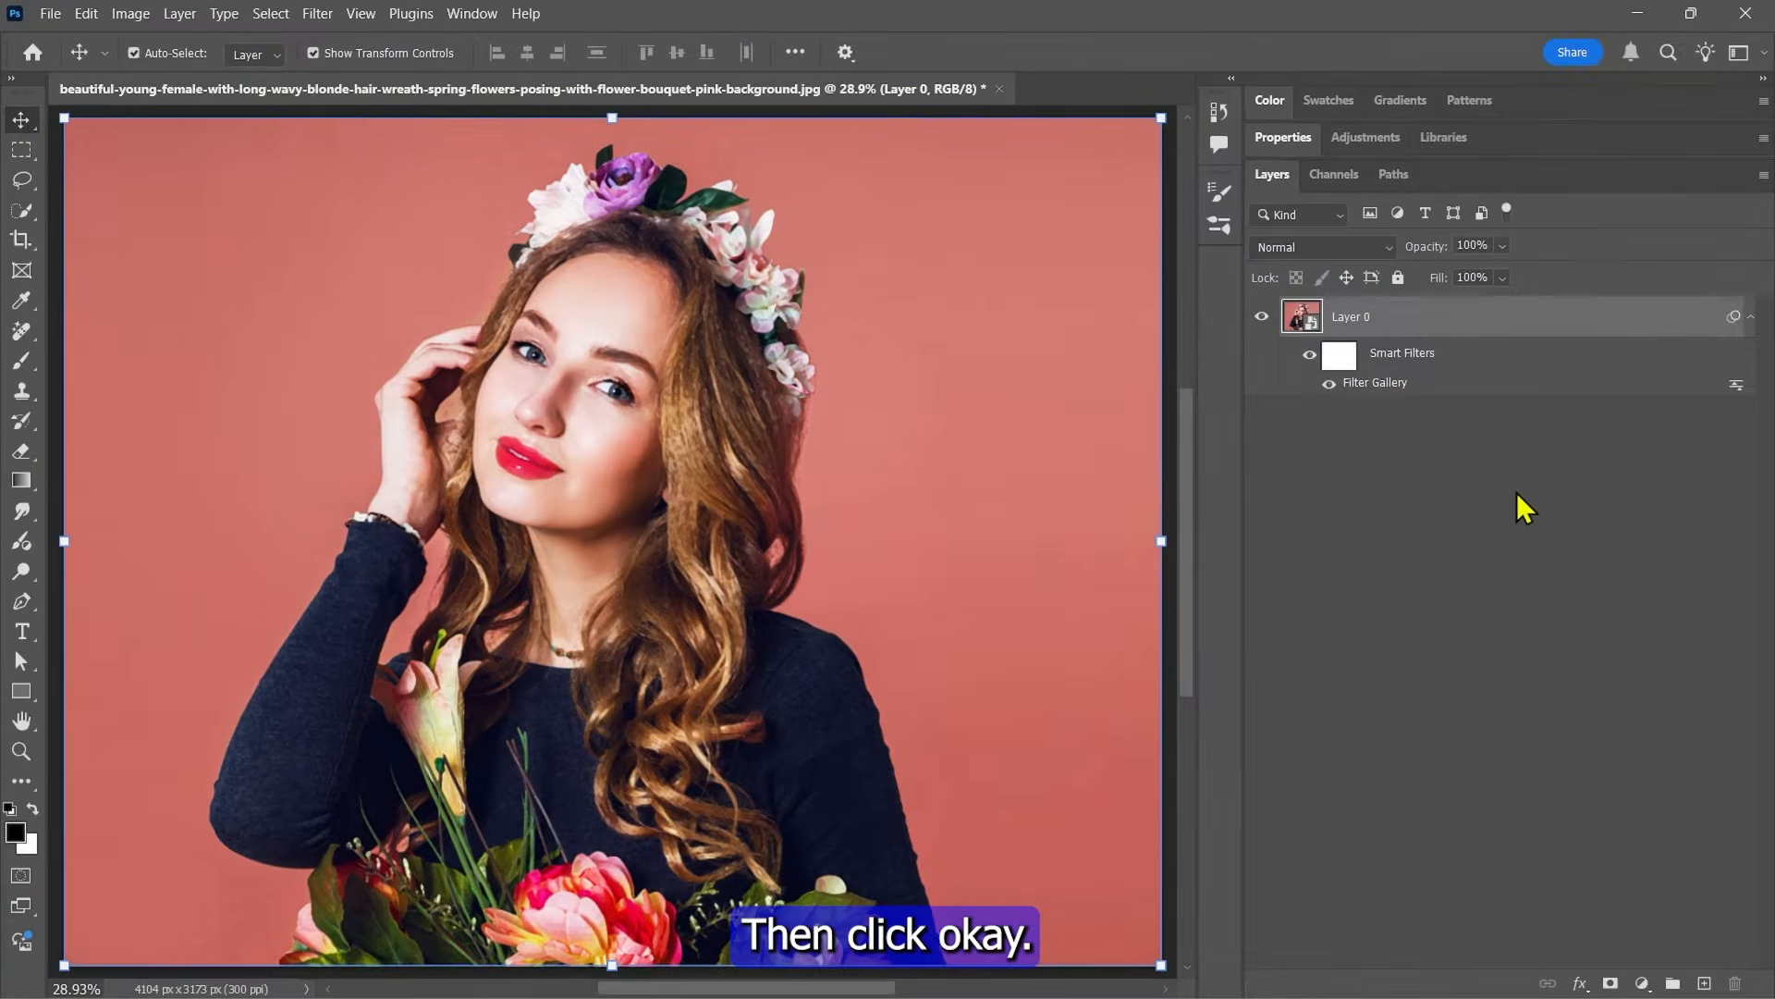
Apply the Filter Gallery's Cutout filter with Number of Levels 5, Edge Simplicity 4 and Edge Fidelity 3.
click(317, 14)
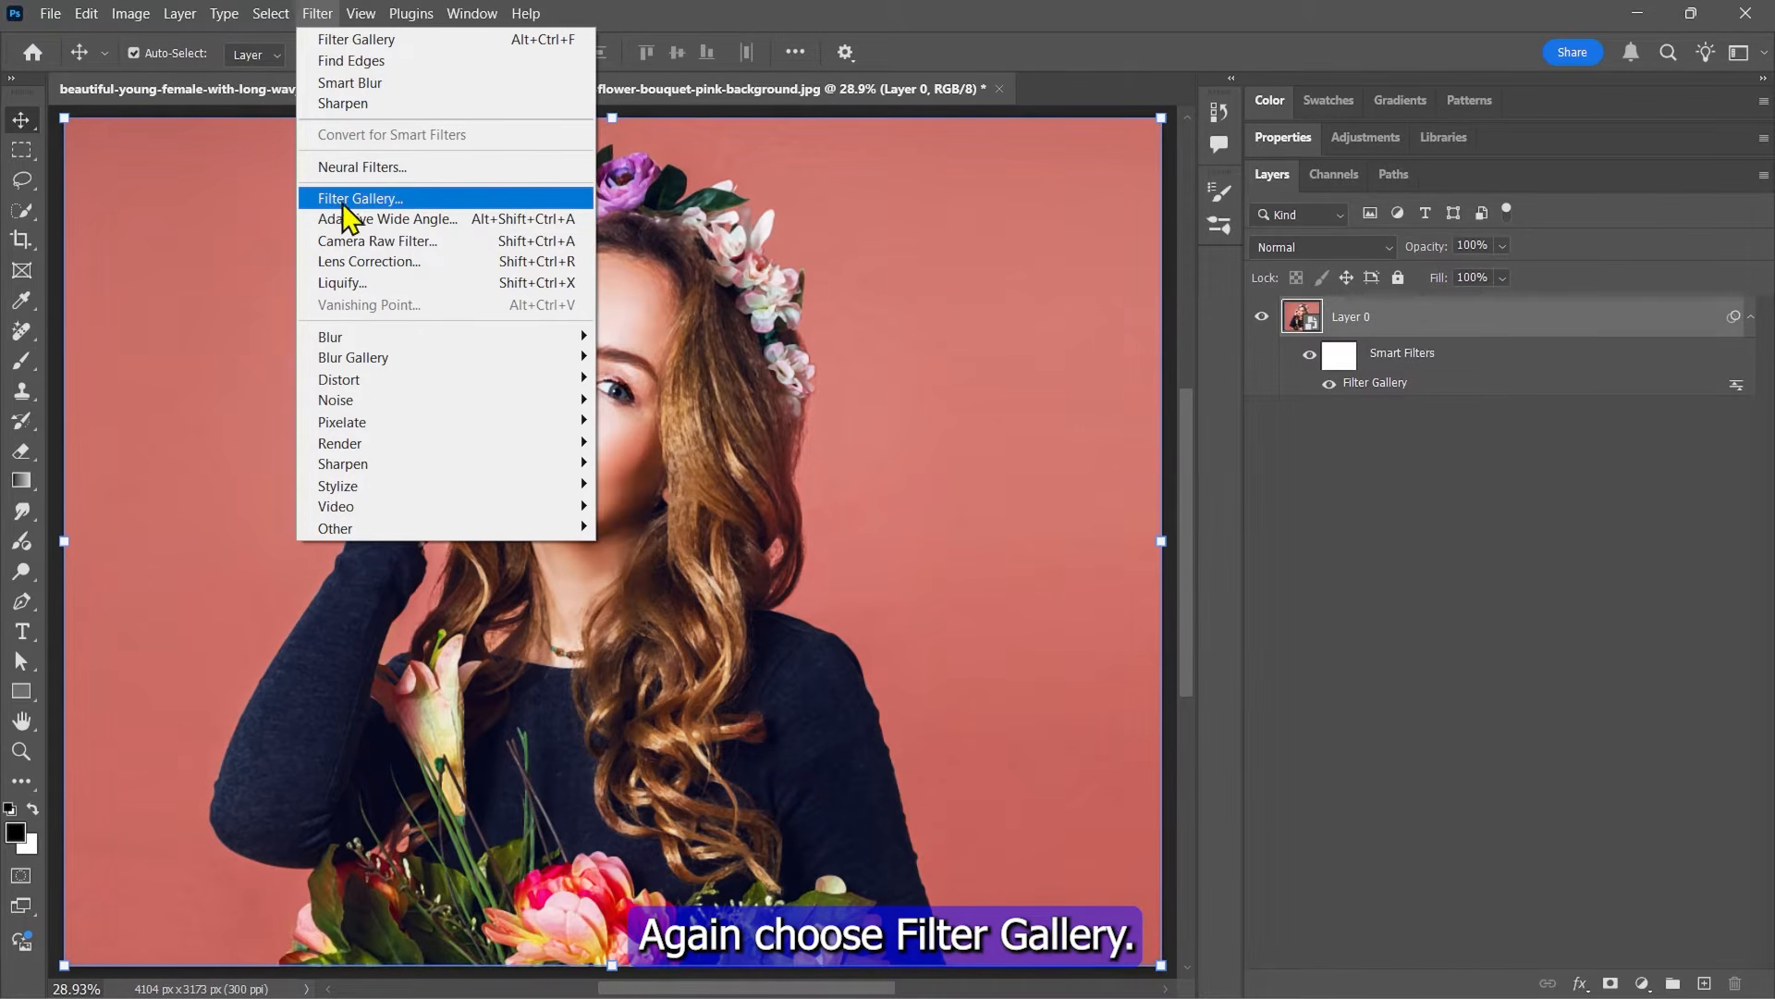
click(376, 199)
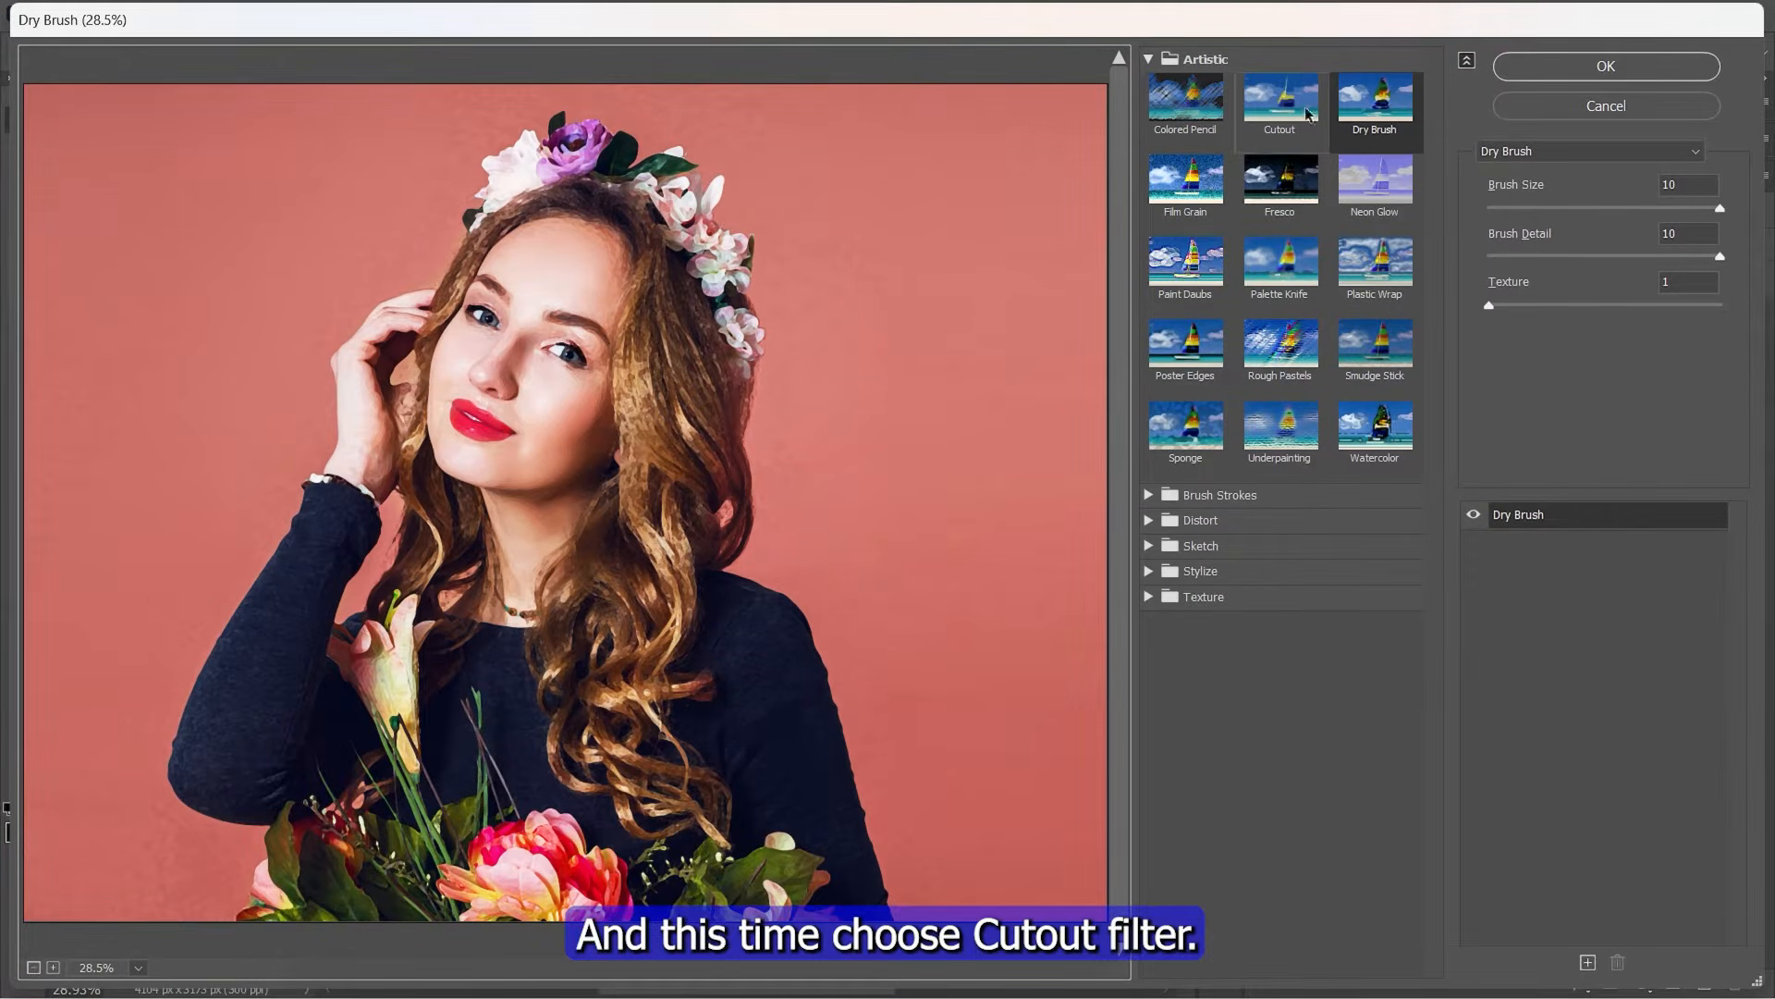
click(1277, 107)
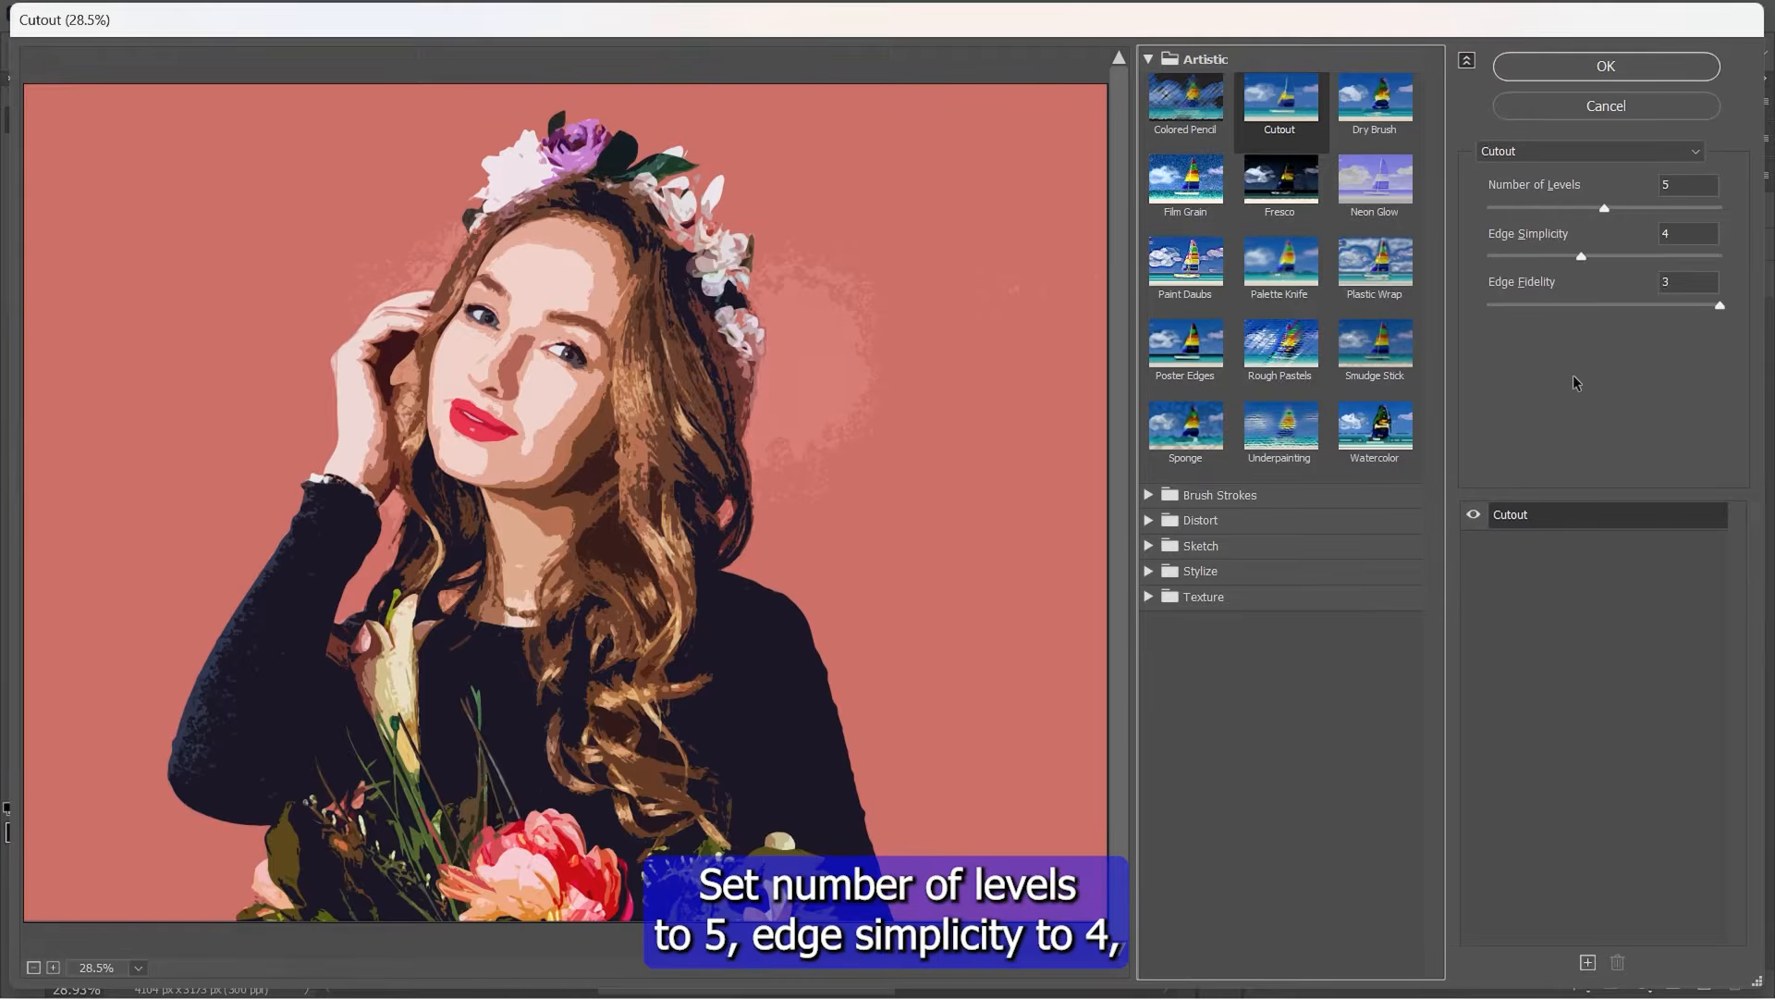
click(1641, 191)
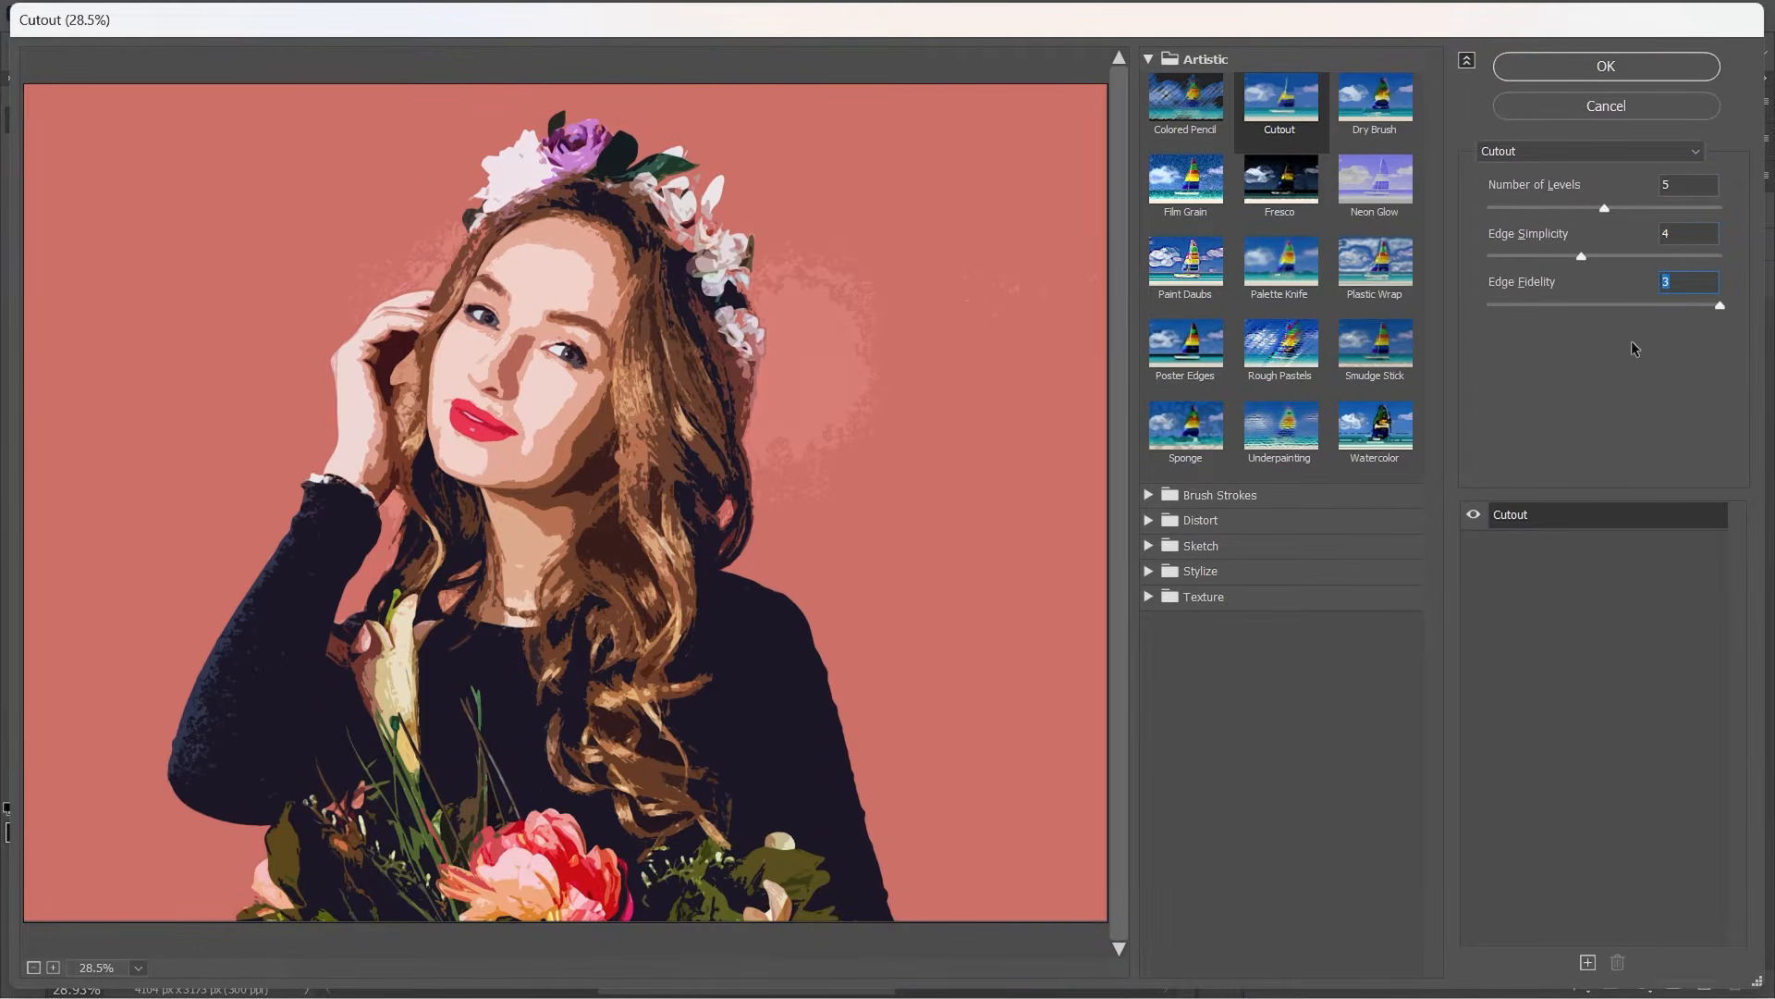
click(1605, 67)
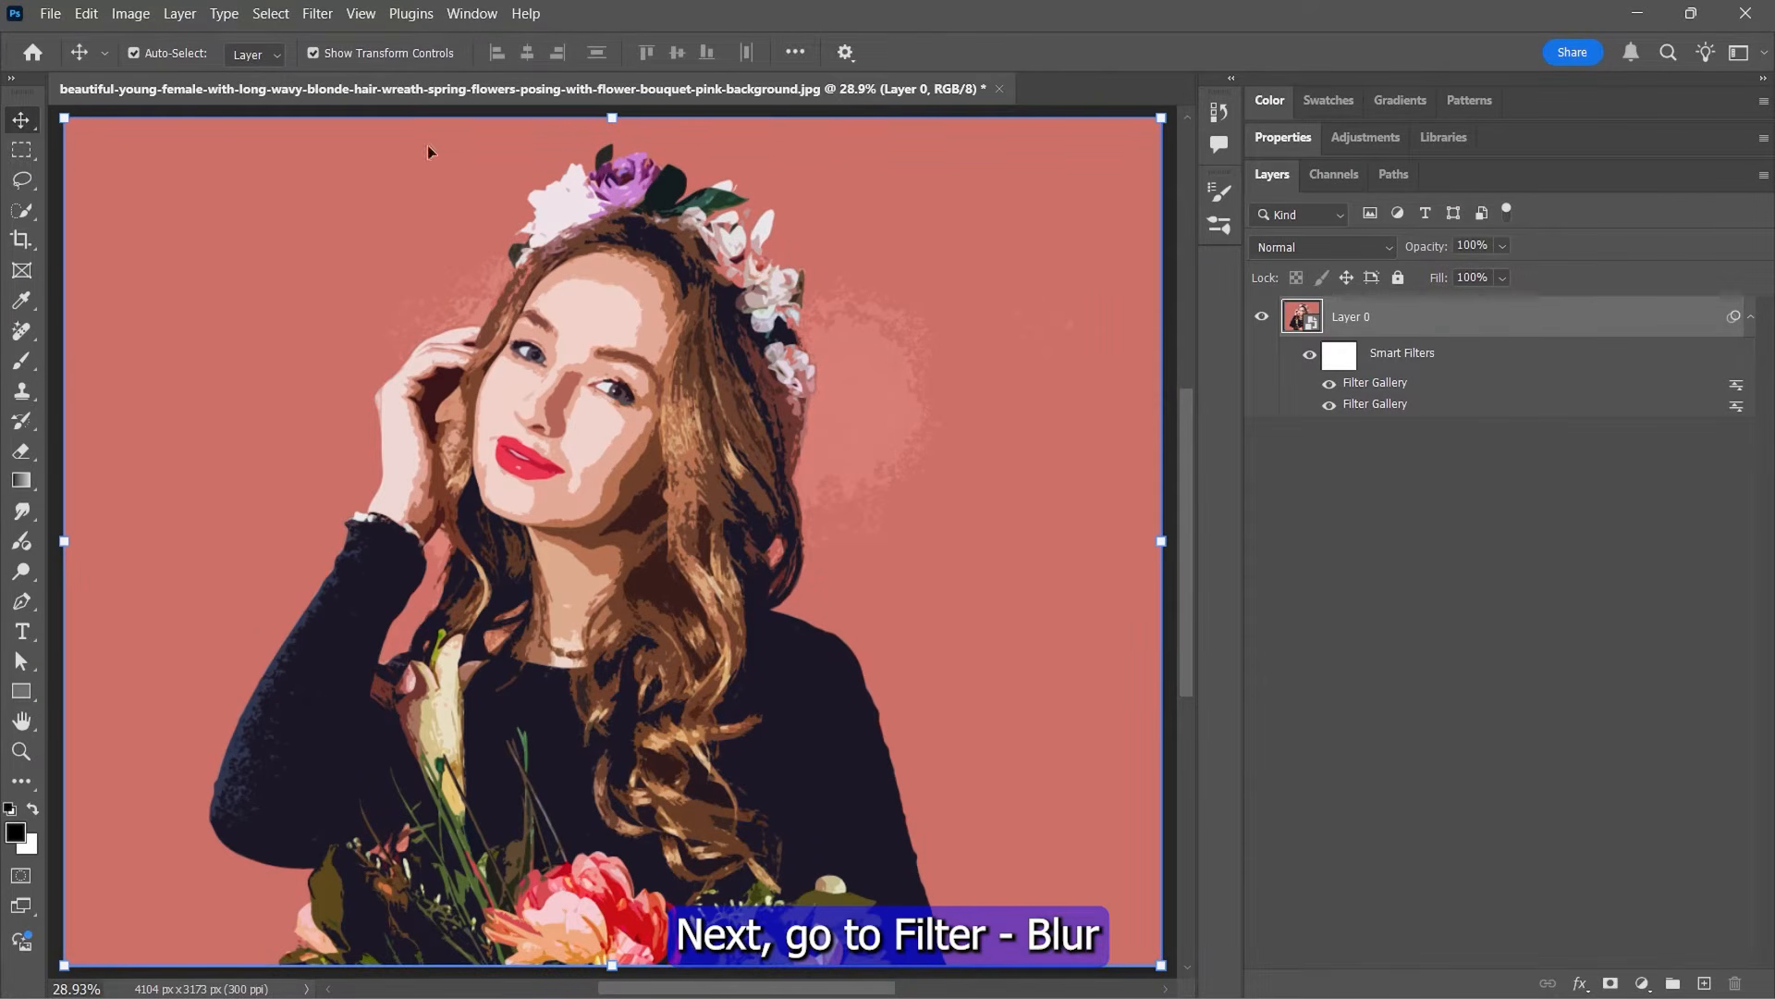
Apply a Smart Blur to the portrait with radius 5.0, threshold 100.0, High quality and Normal mode.
click(318, 12)
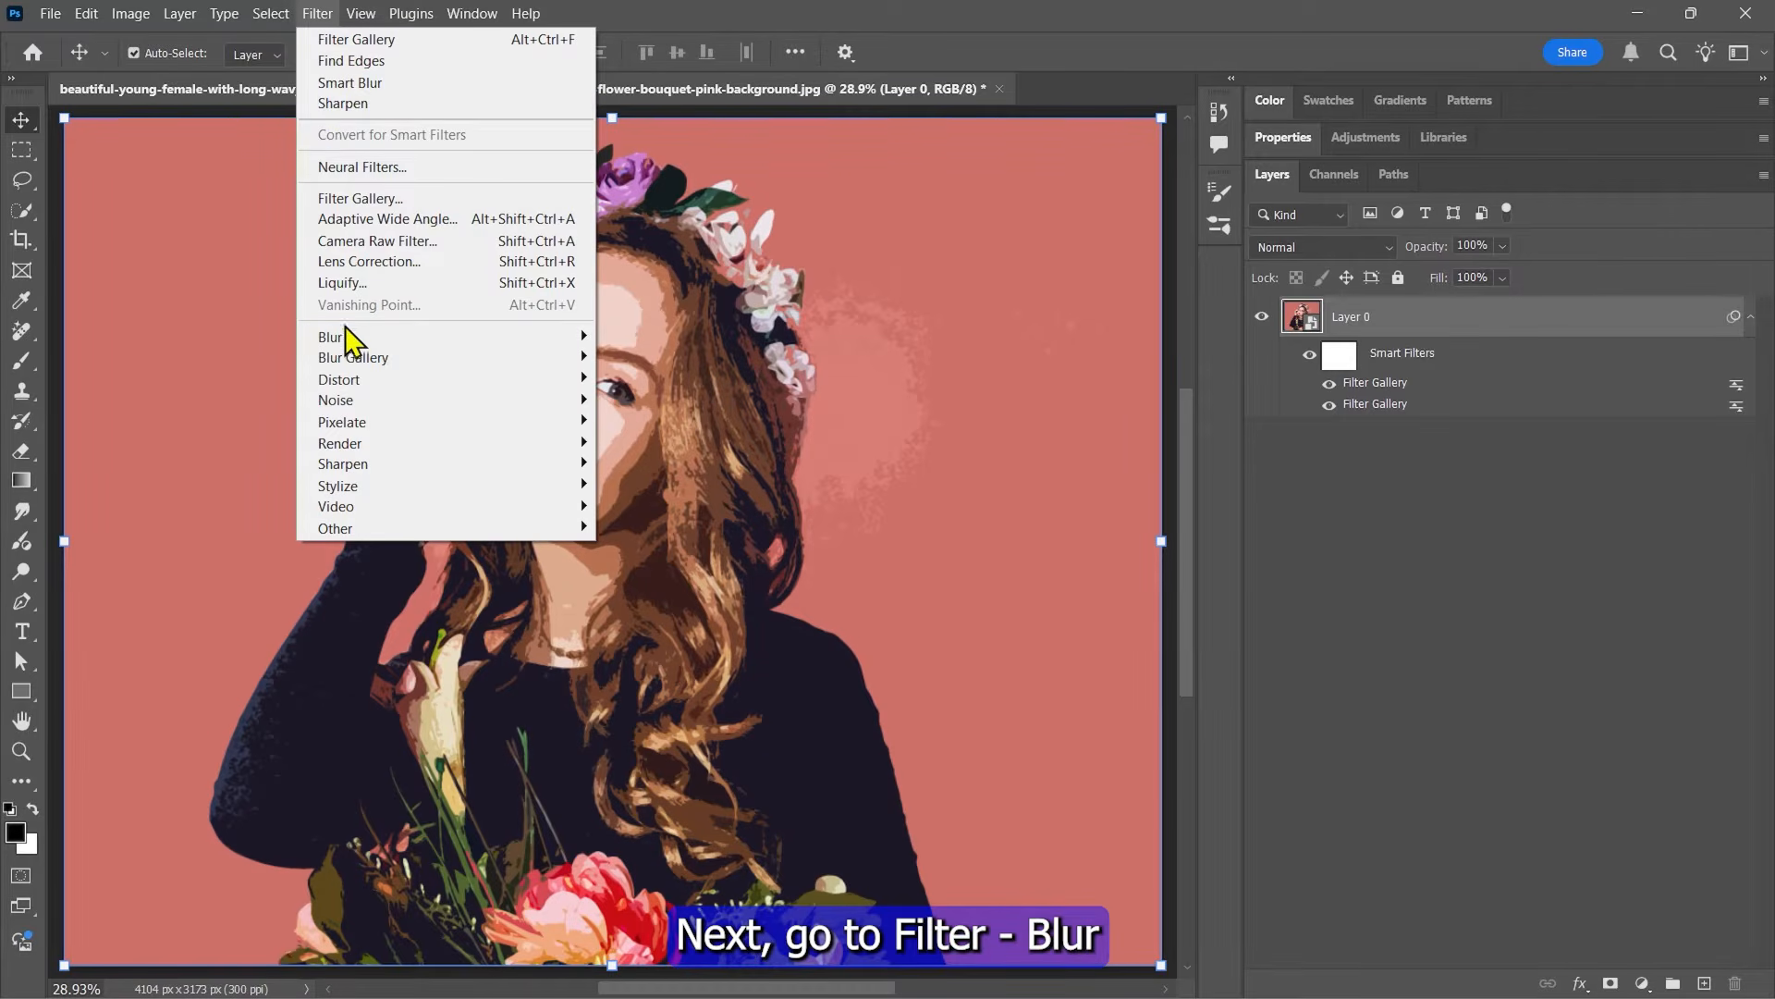
mouse_move(413, 335)
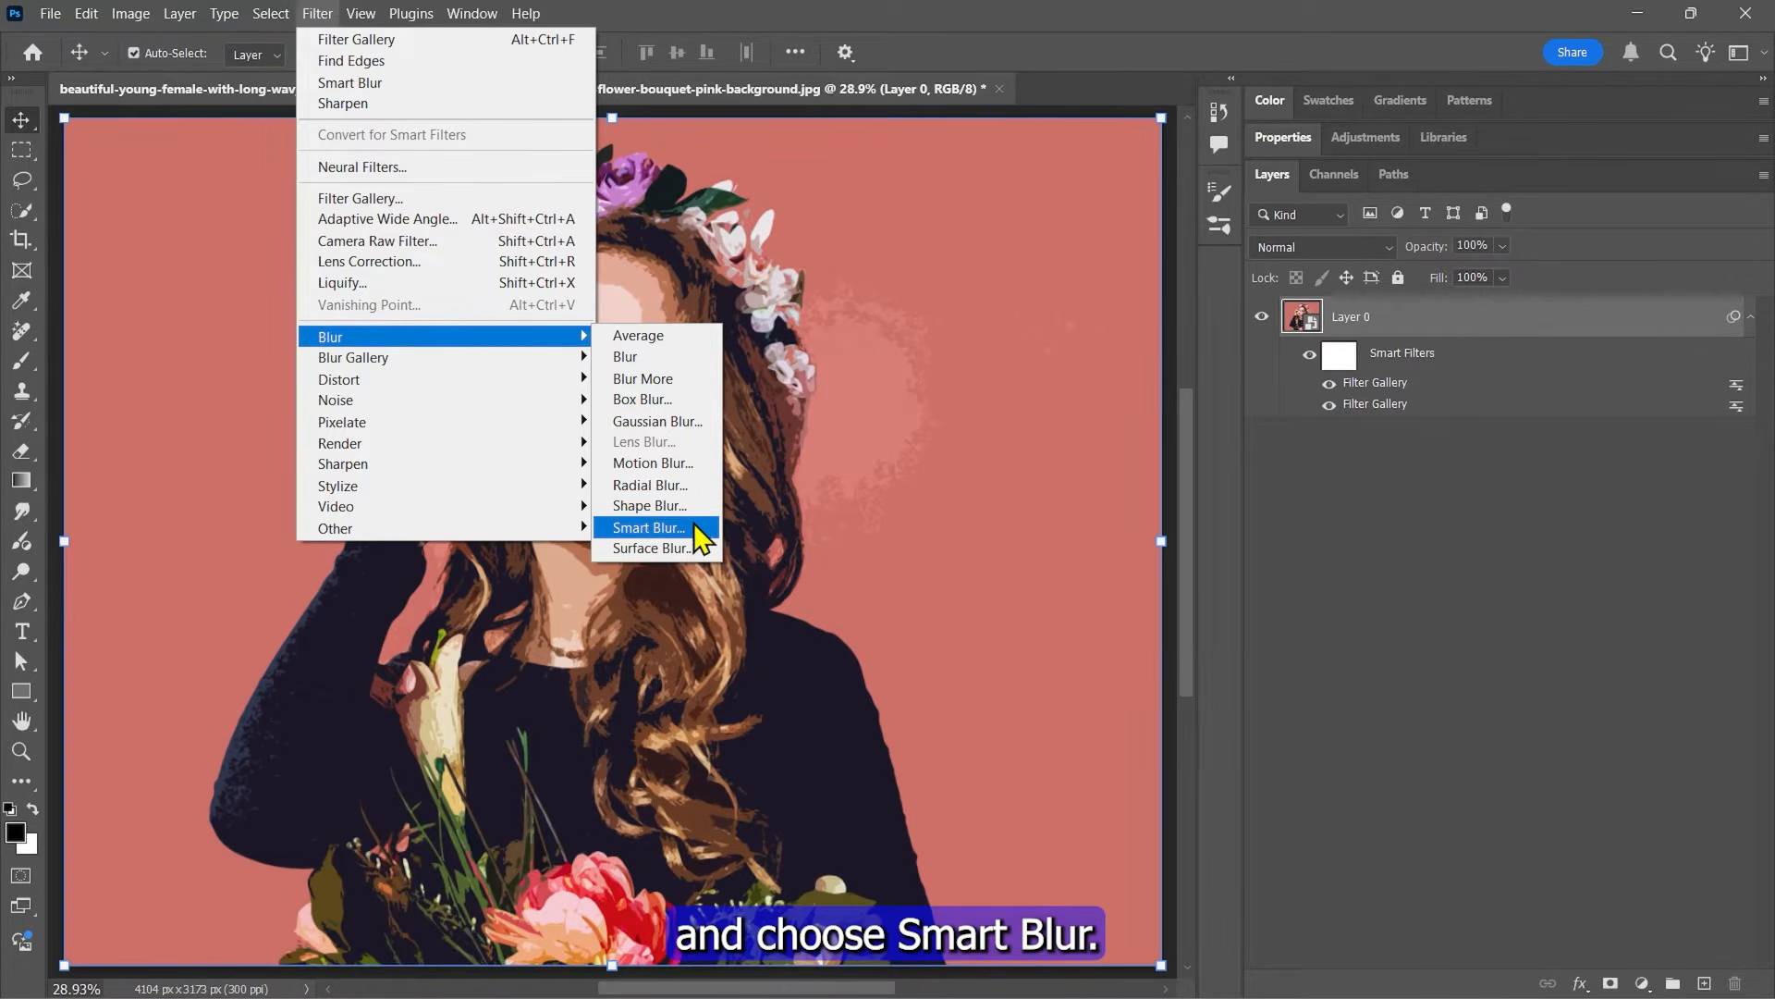
click(646, 527)
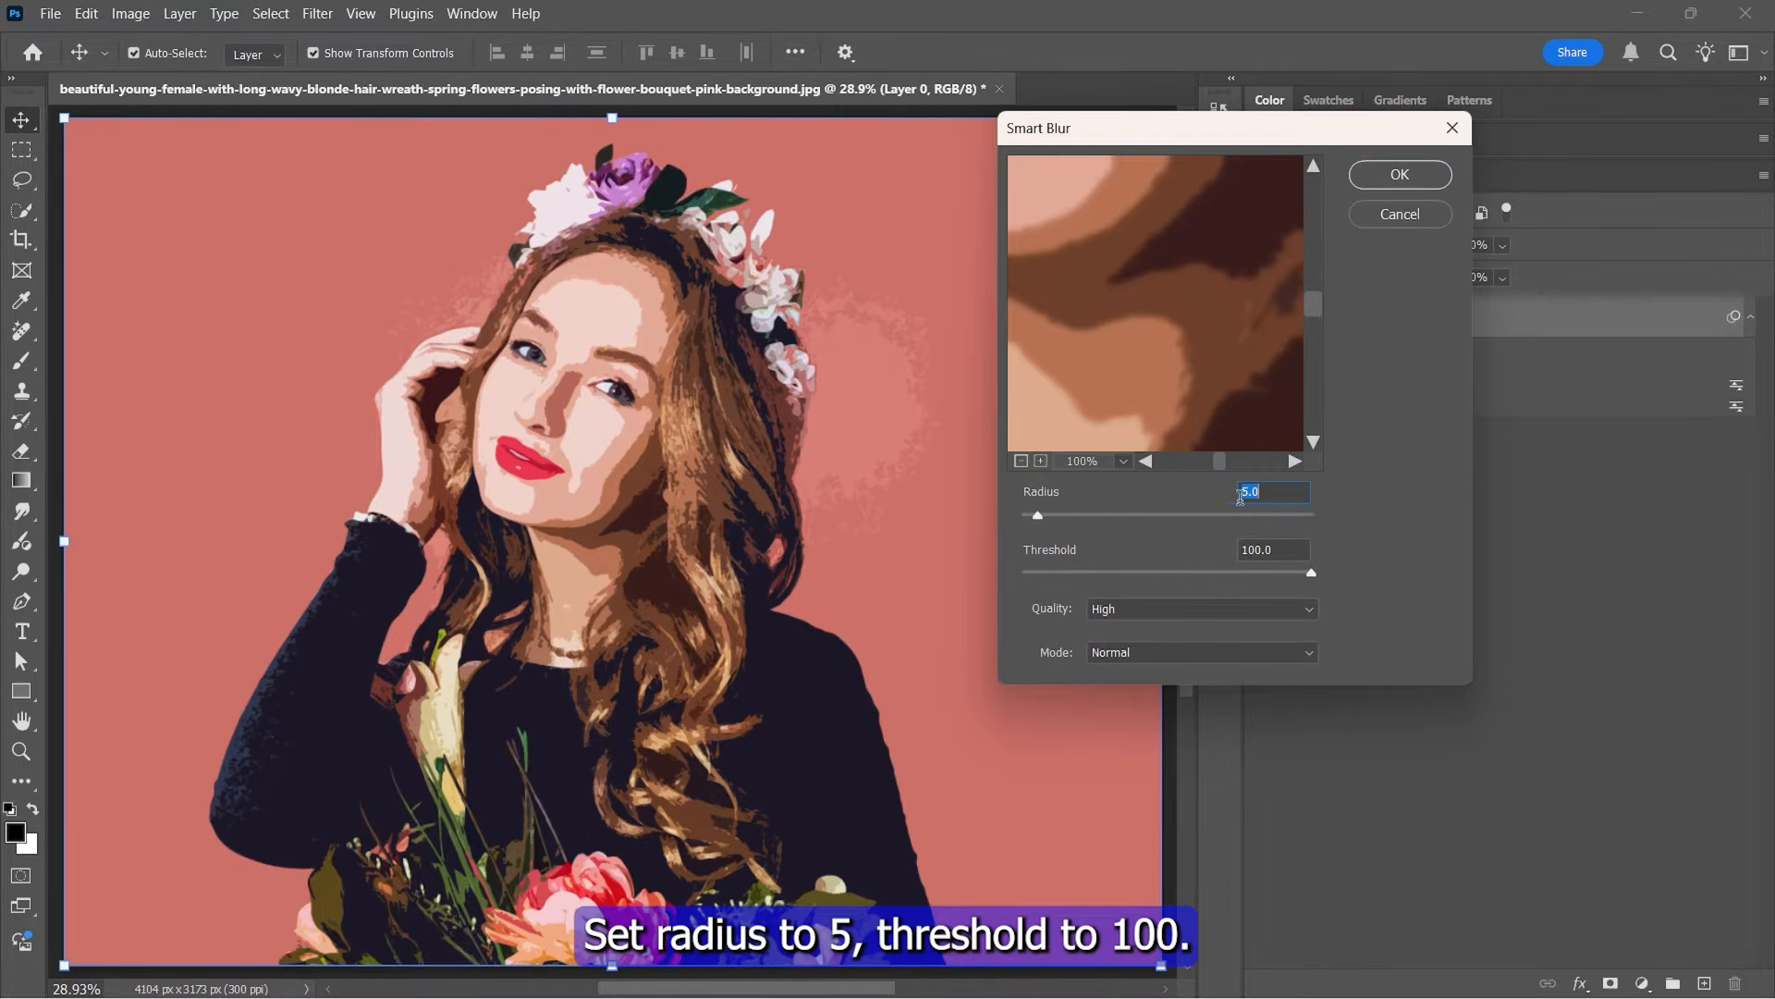
click(1279, 552)
click(1101, 610)
click(1114, 672)
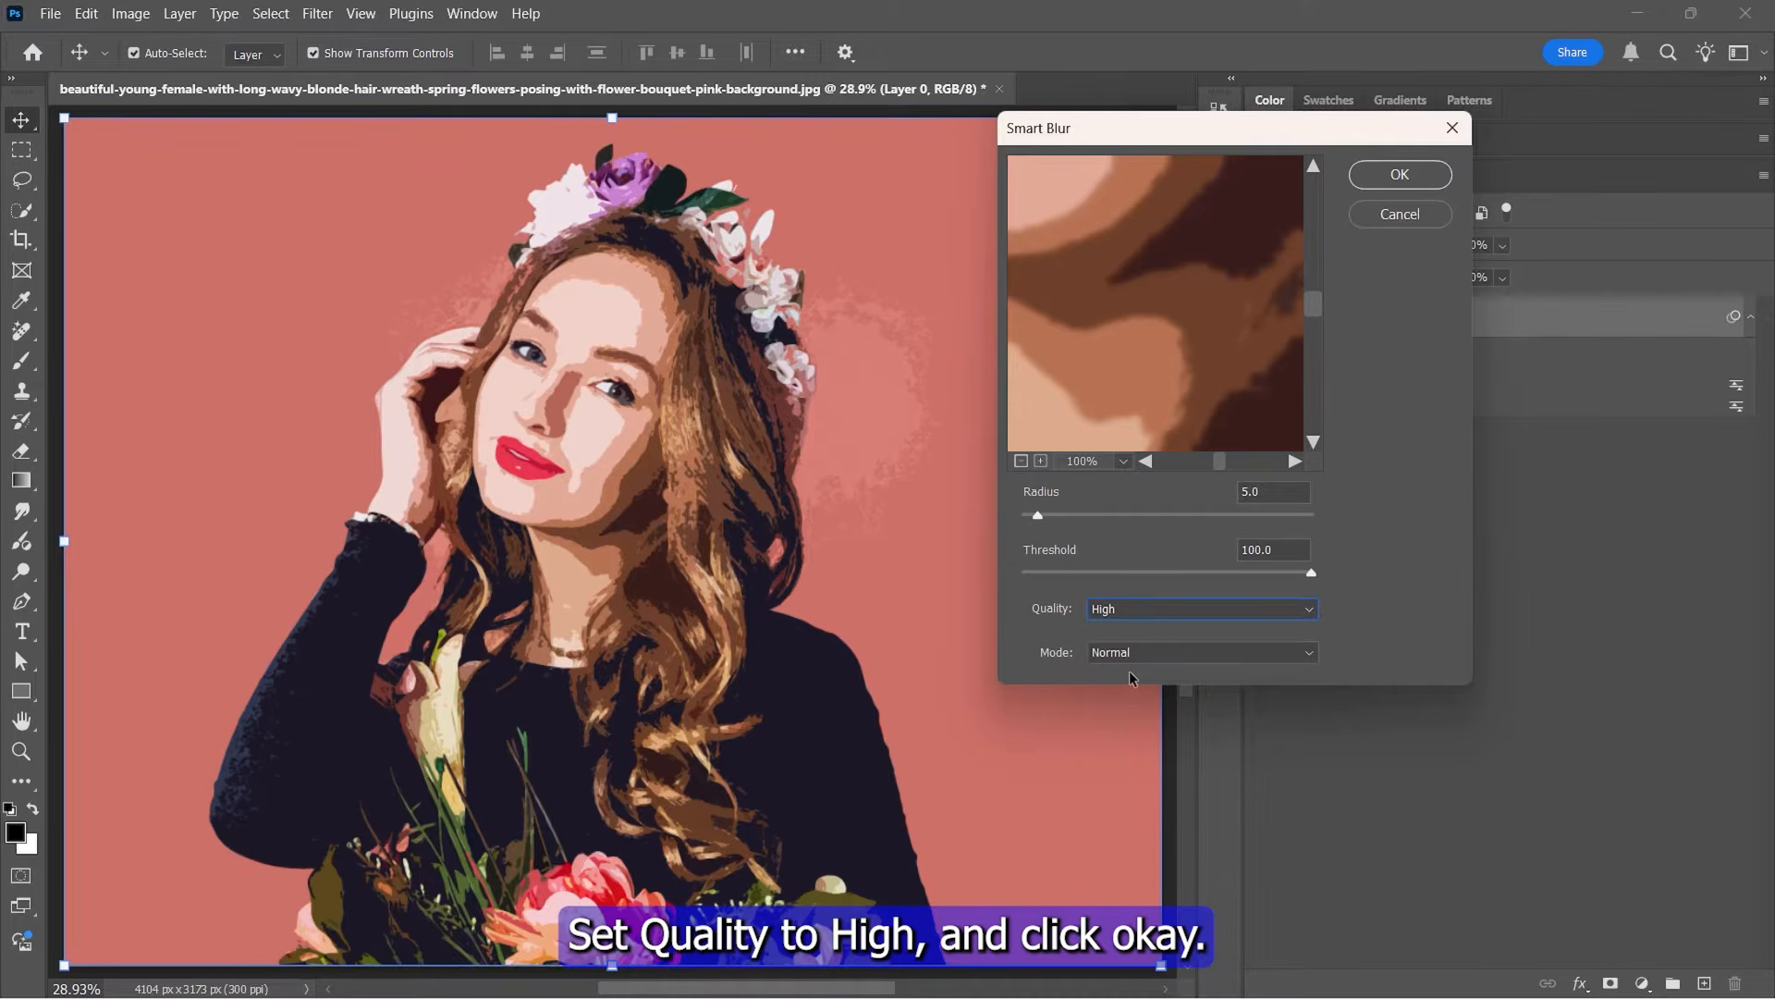
click(1397, 175)
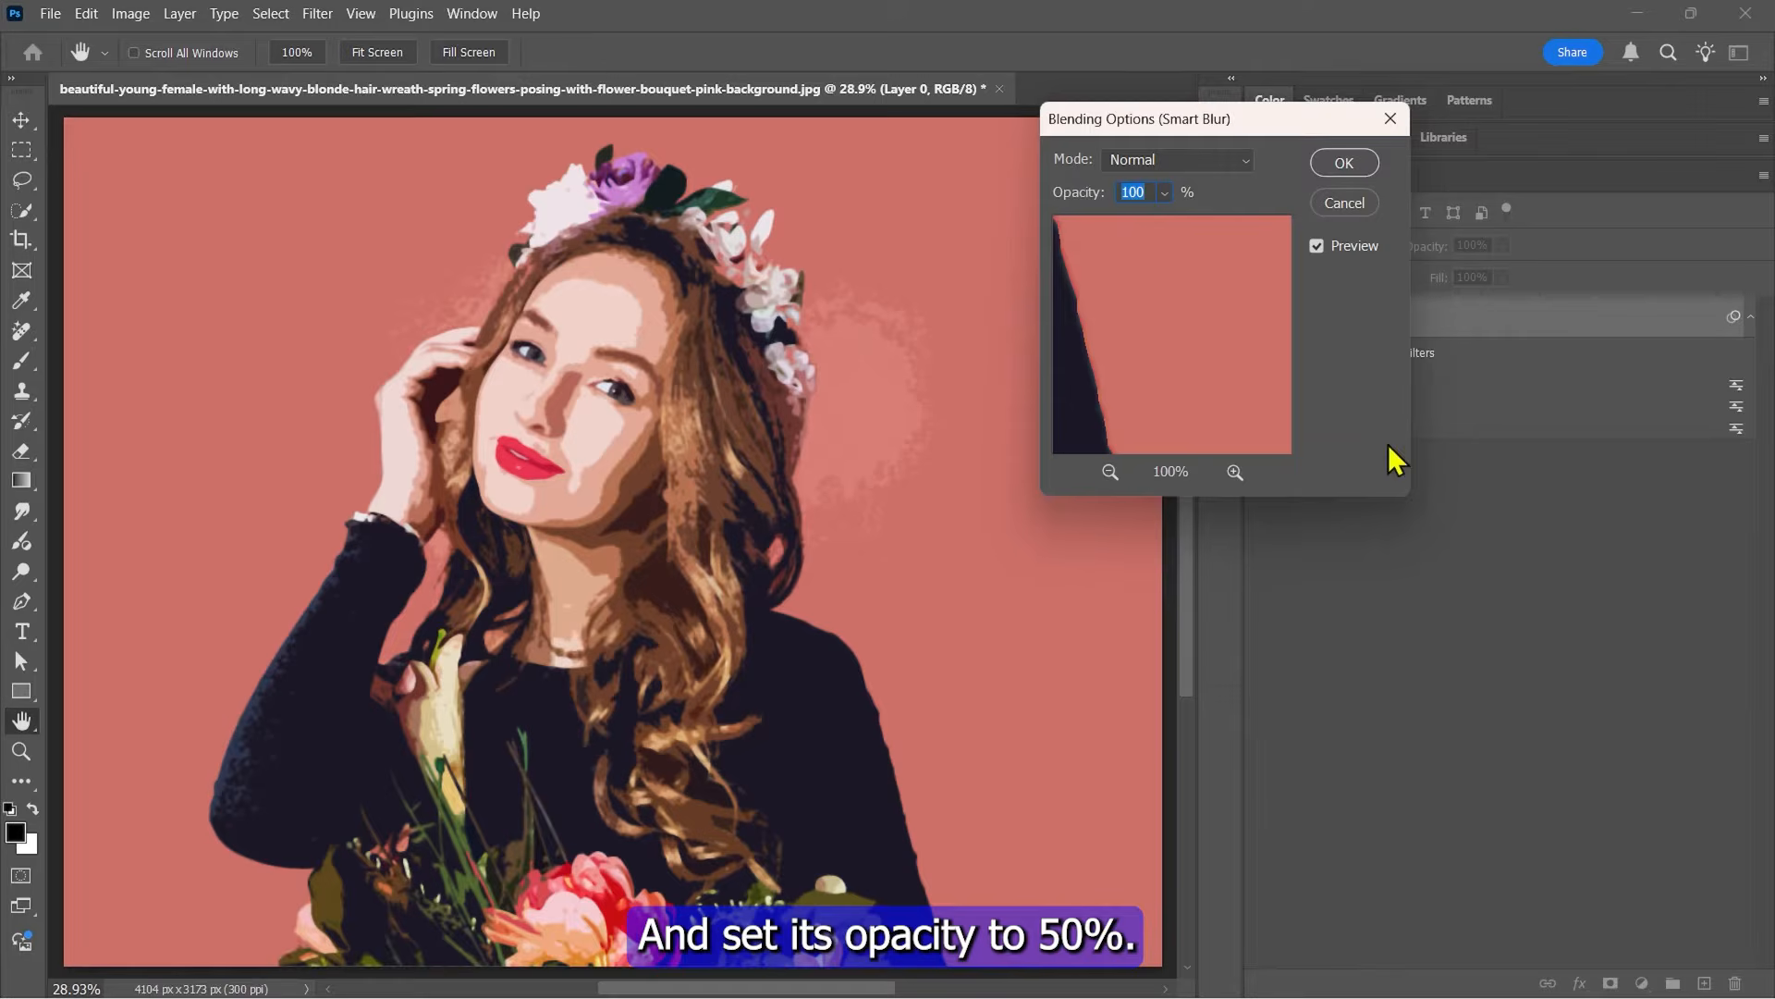
Set the Smart Blur filter's opacity to 50% in its blending options.
click(1166, 195)
drag(1183, 220, 1139, 220)
click(1140, 195)
scroll(1140, 195, down, 1)
scroll(1140, 196, down, 2)
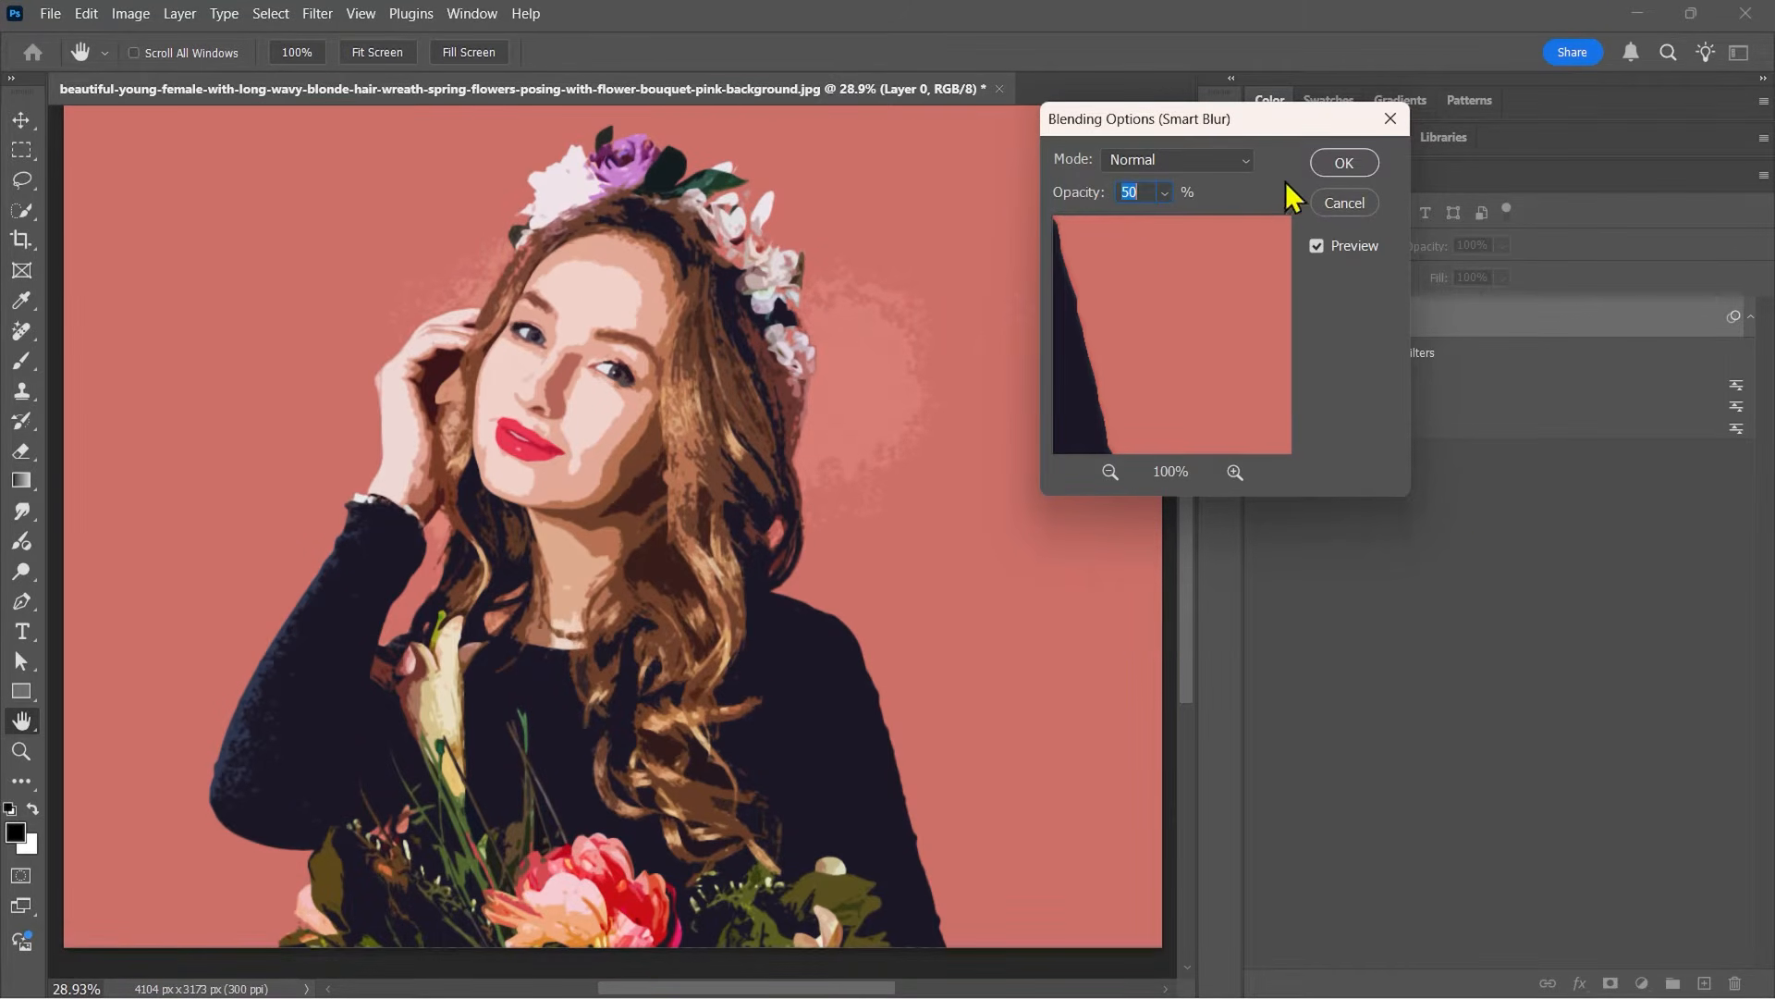
click(1344, 162)
key(v)
key(ctrl+0)
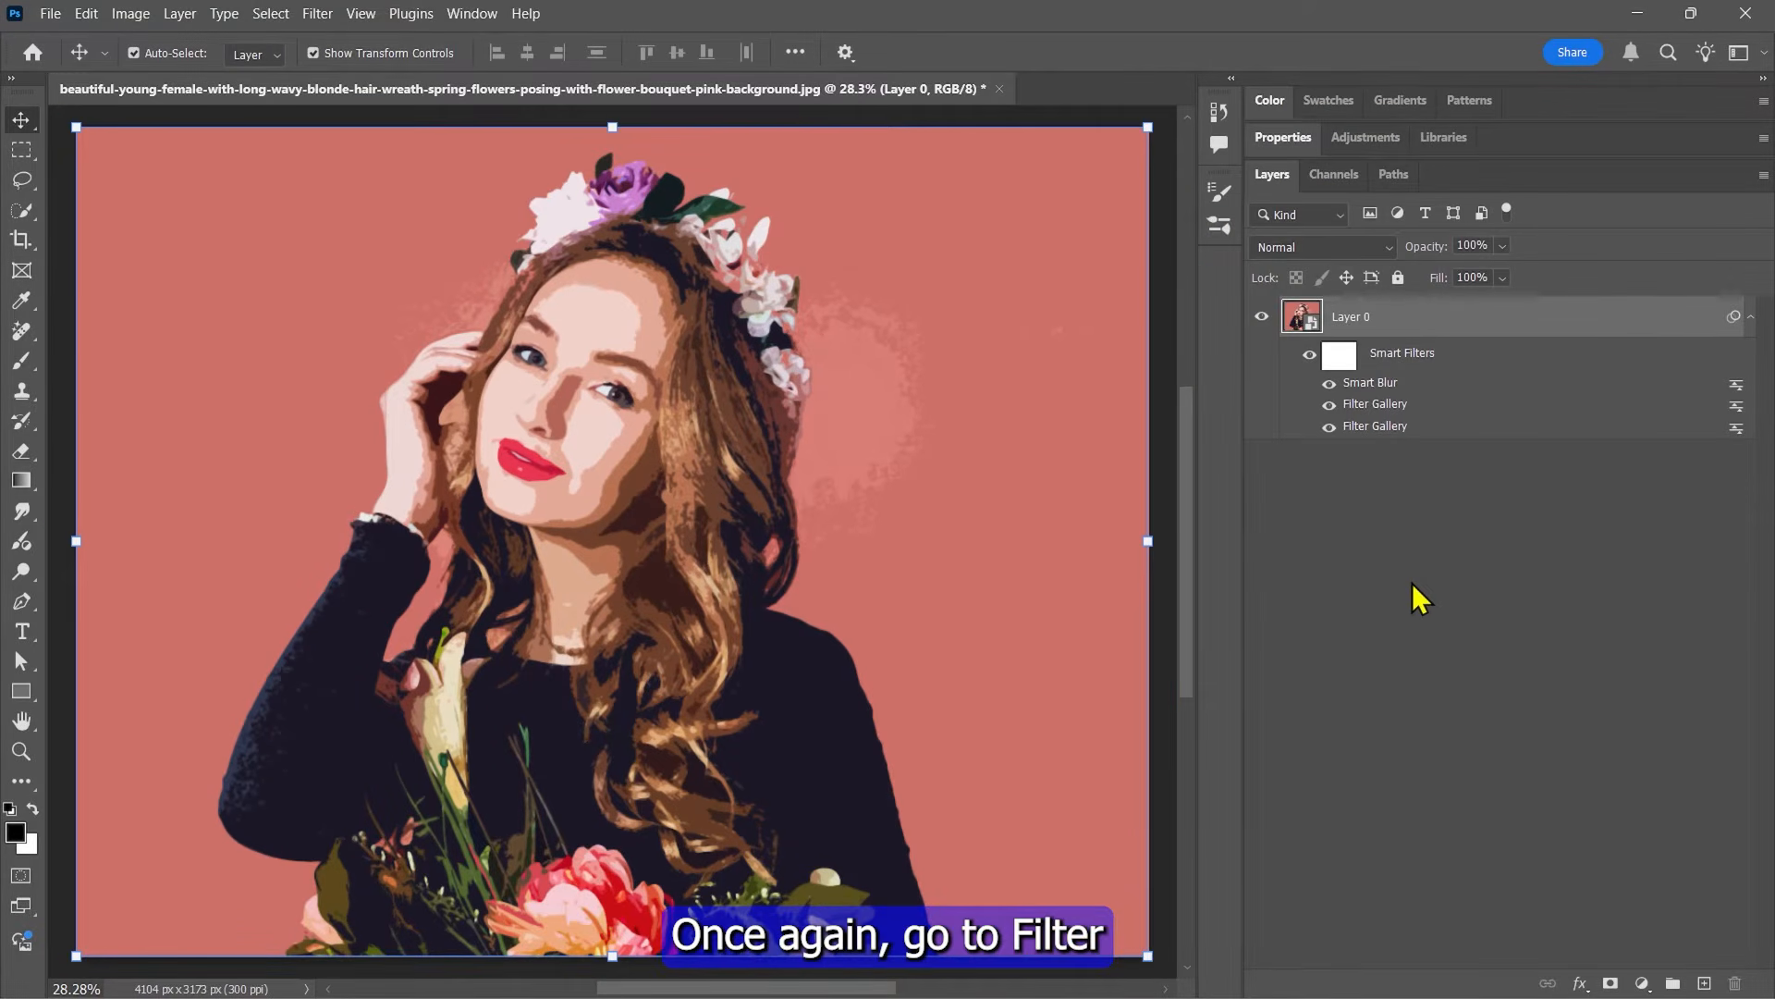
Apply the Find Edges filter to the portrait and set that filter's blending mode to Multiply.
click(317, 13)
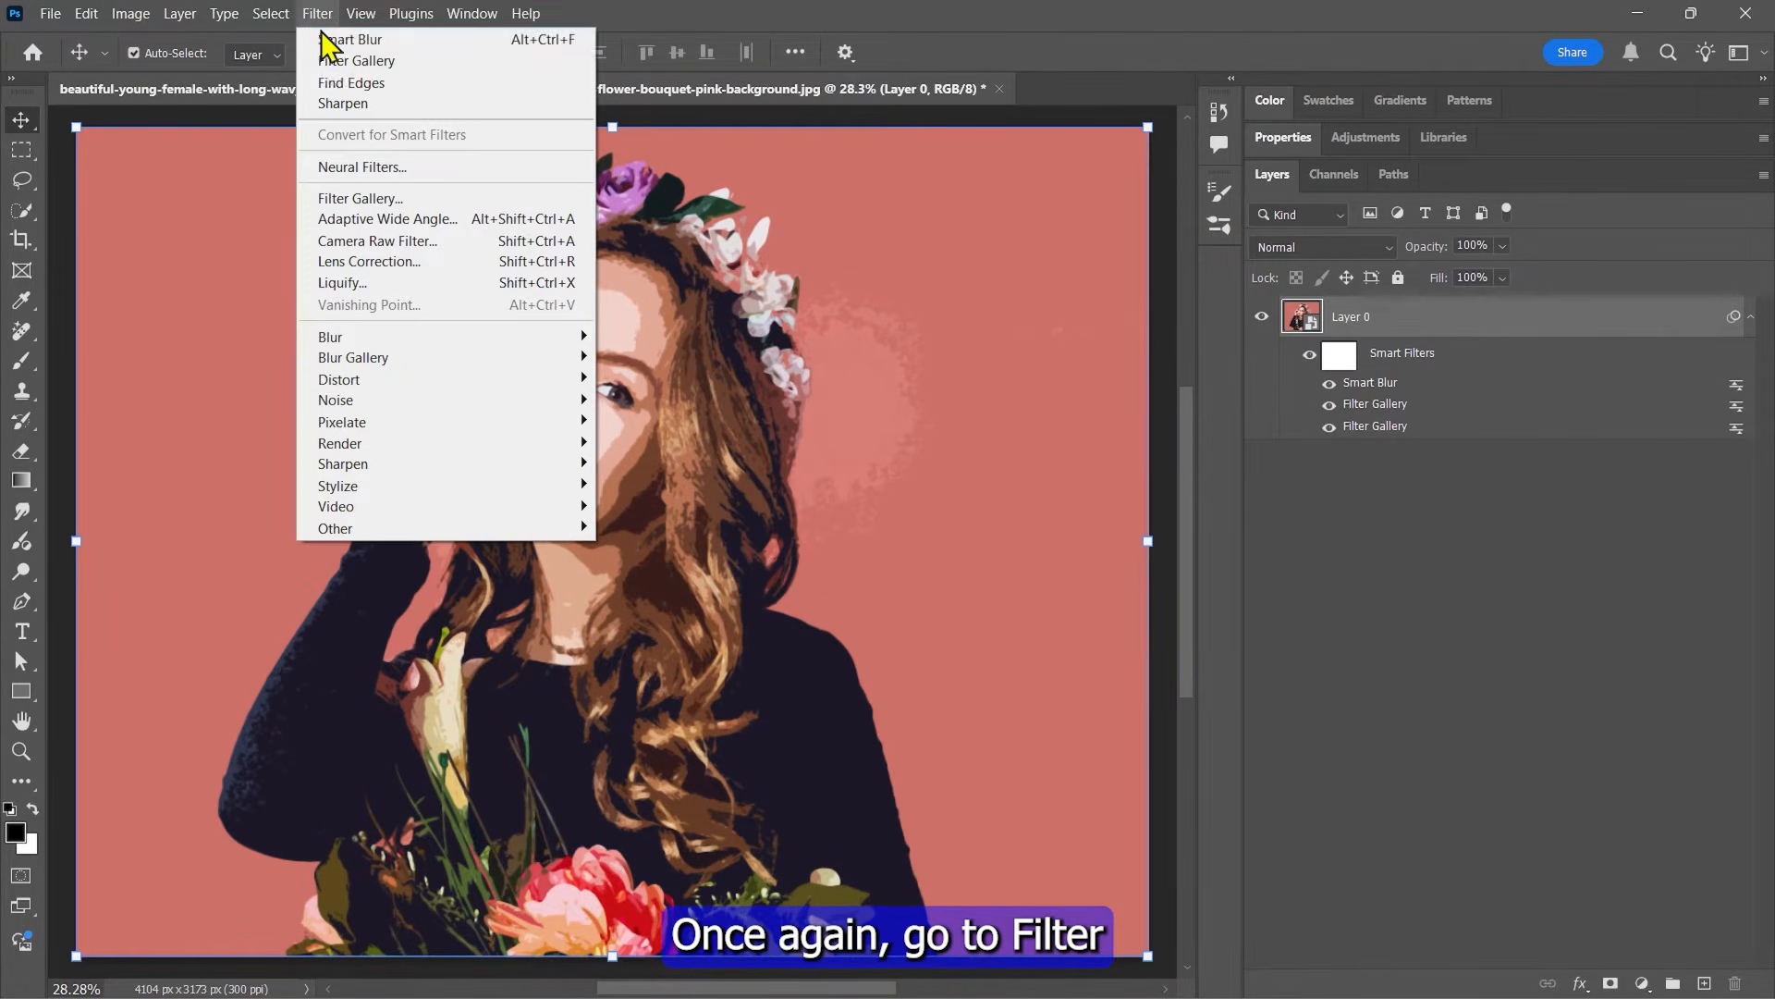
mouse_move(425, 486)
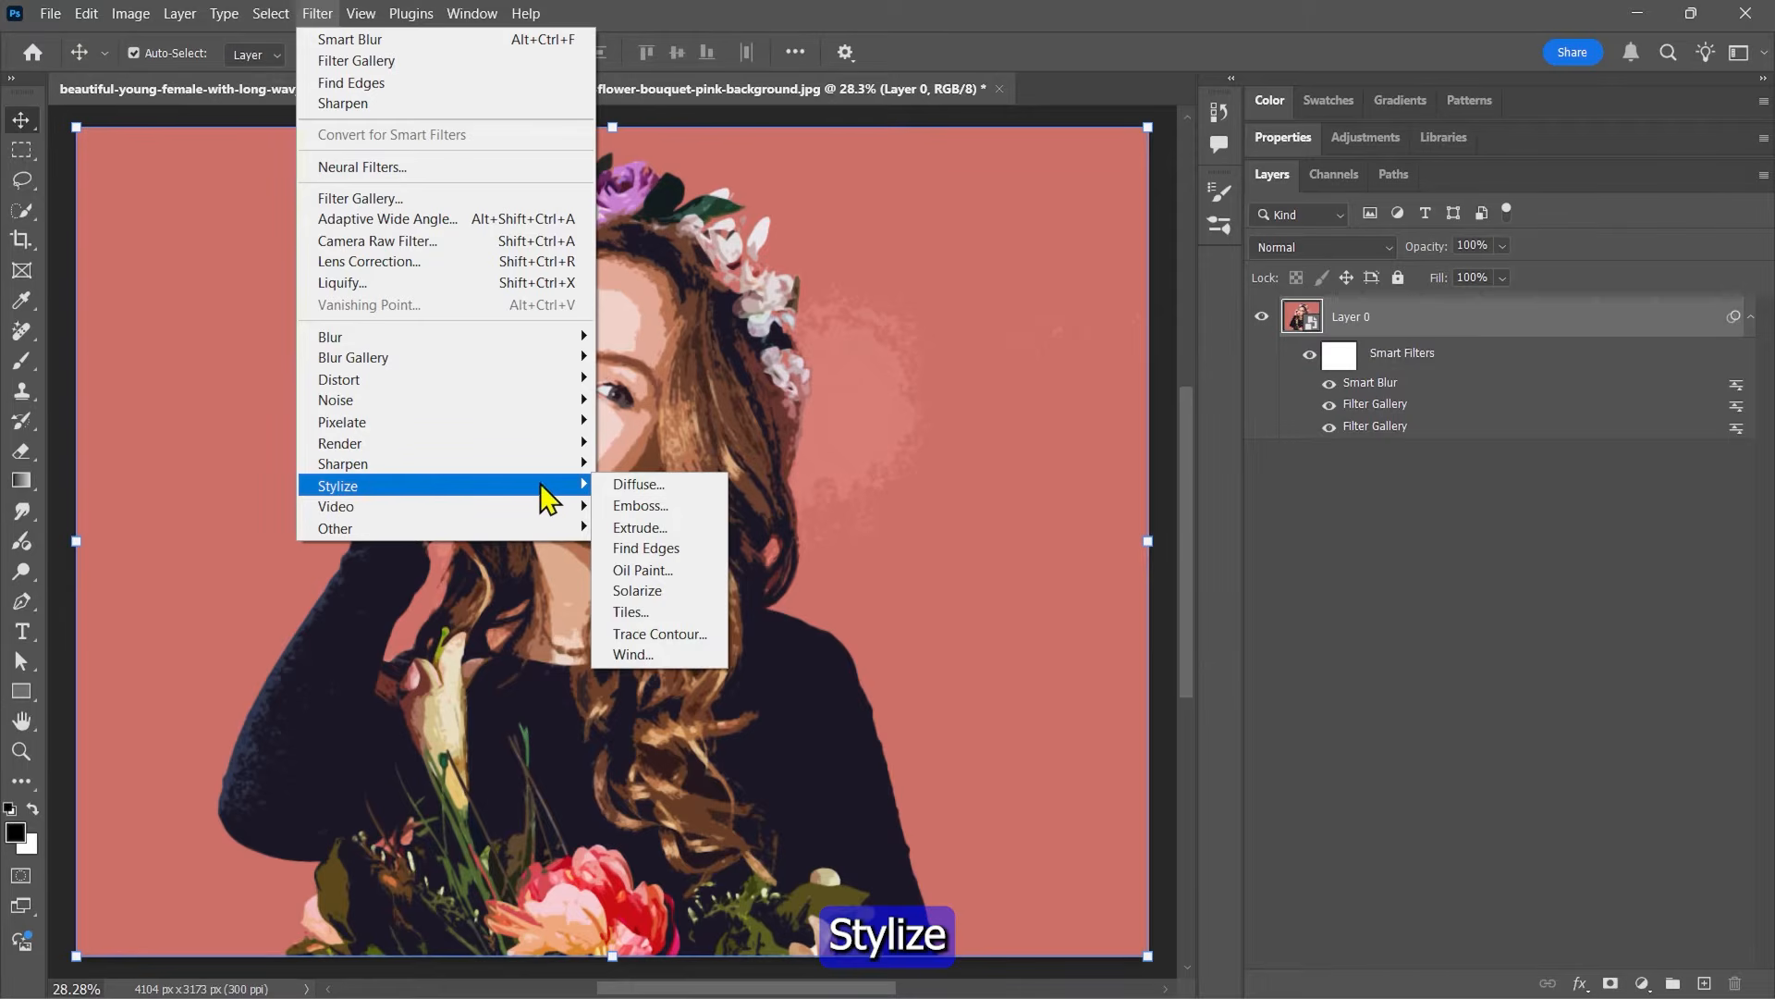
click(629, 547)
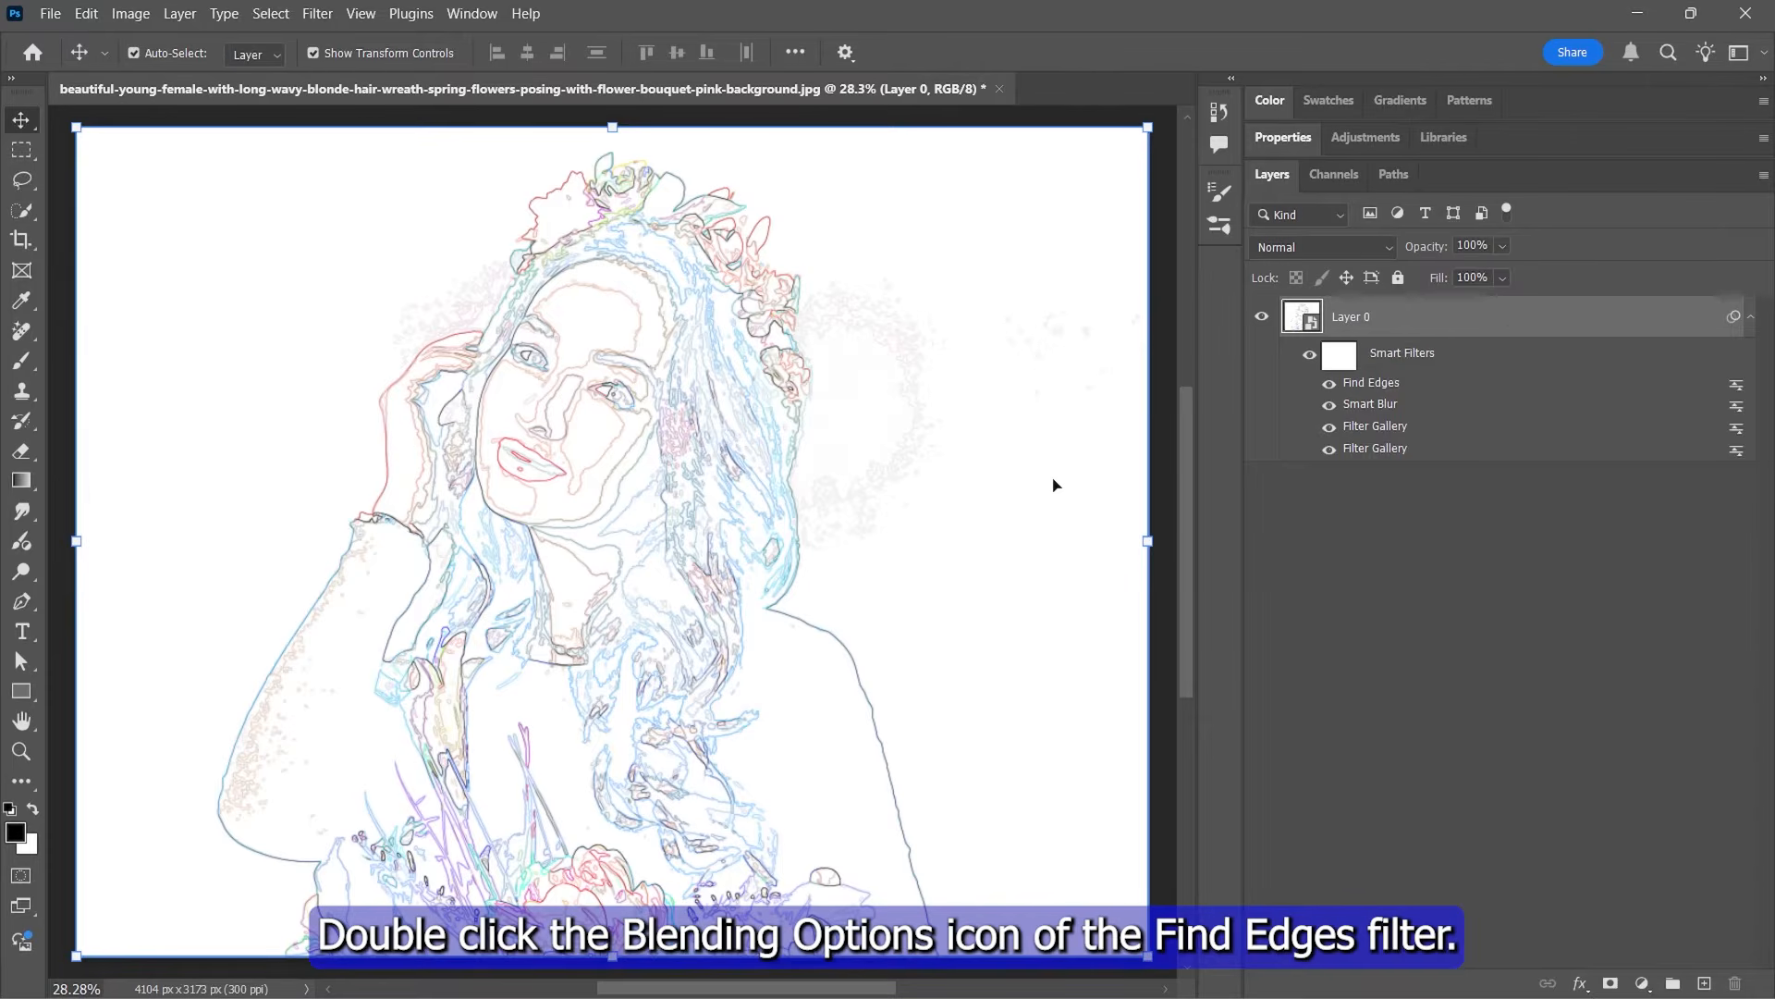
double_click(1735, 386)
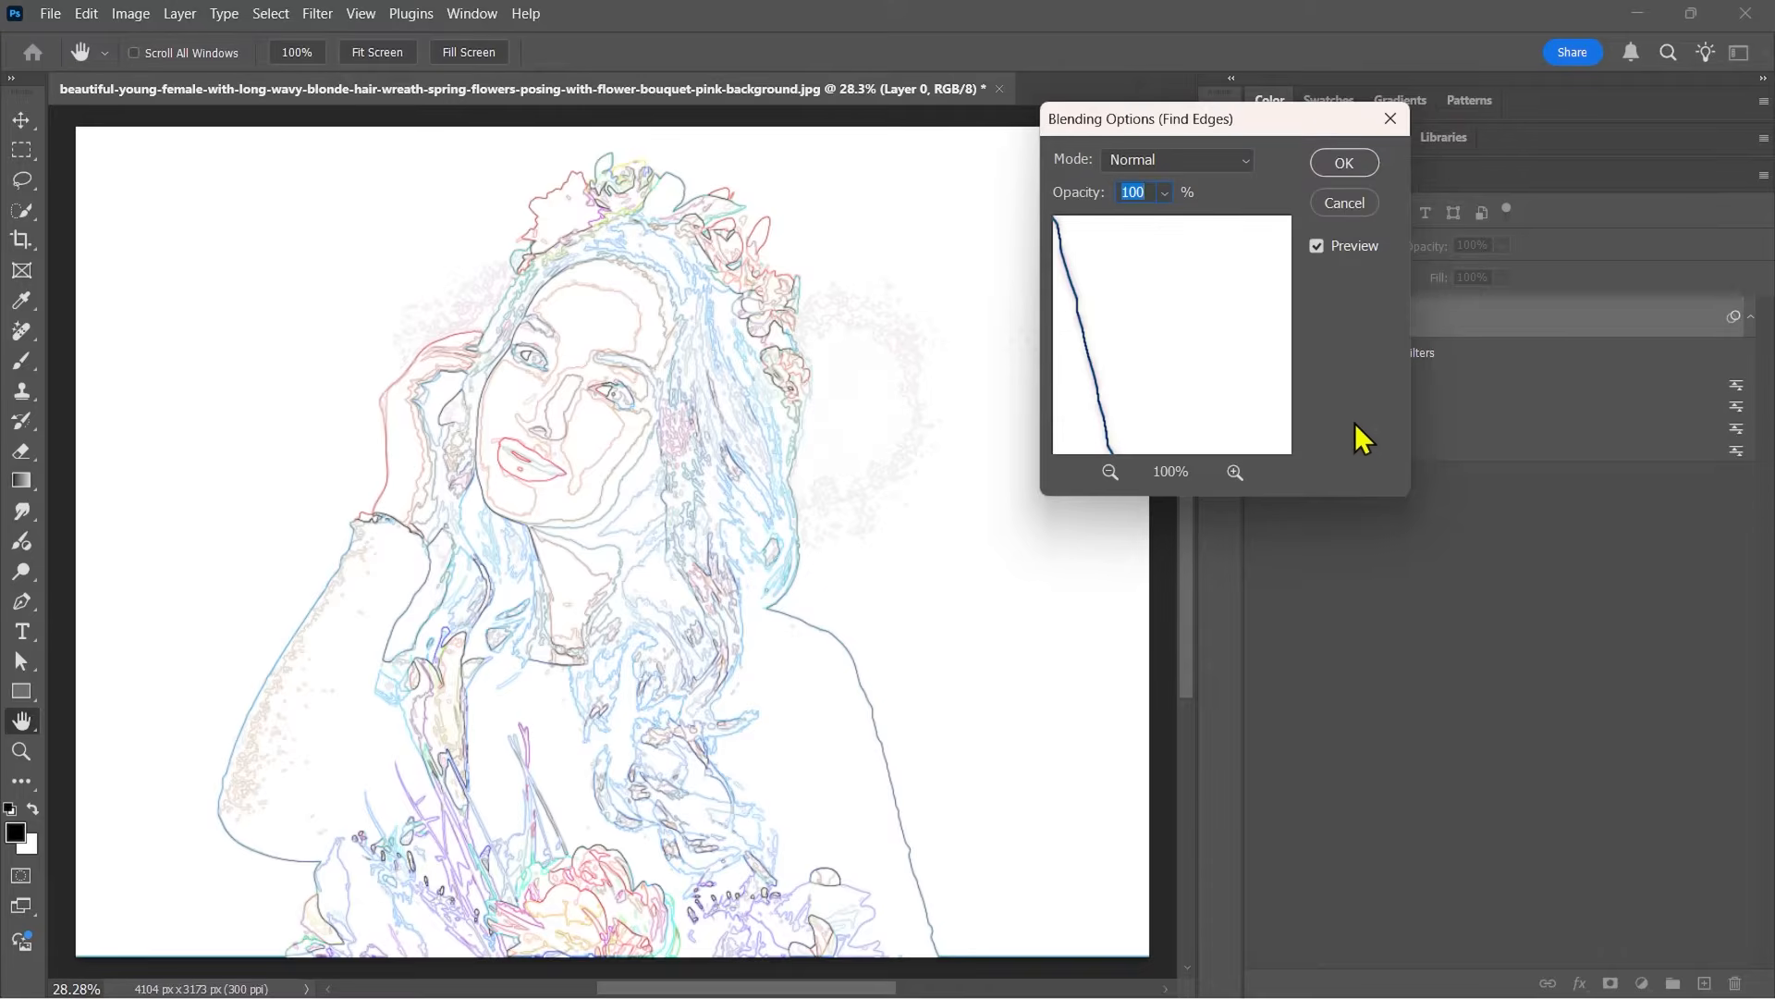
click(1163, 159)
click(1141, 259)
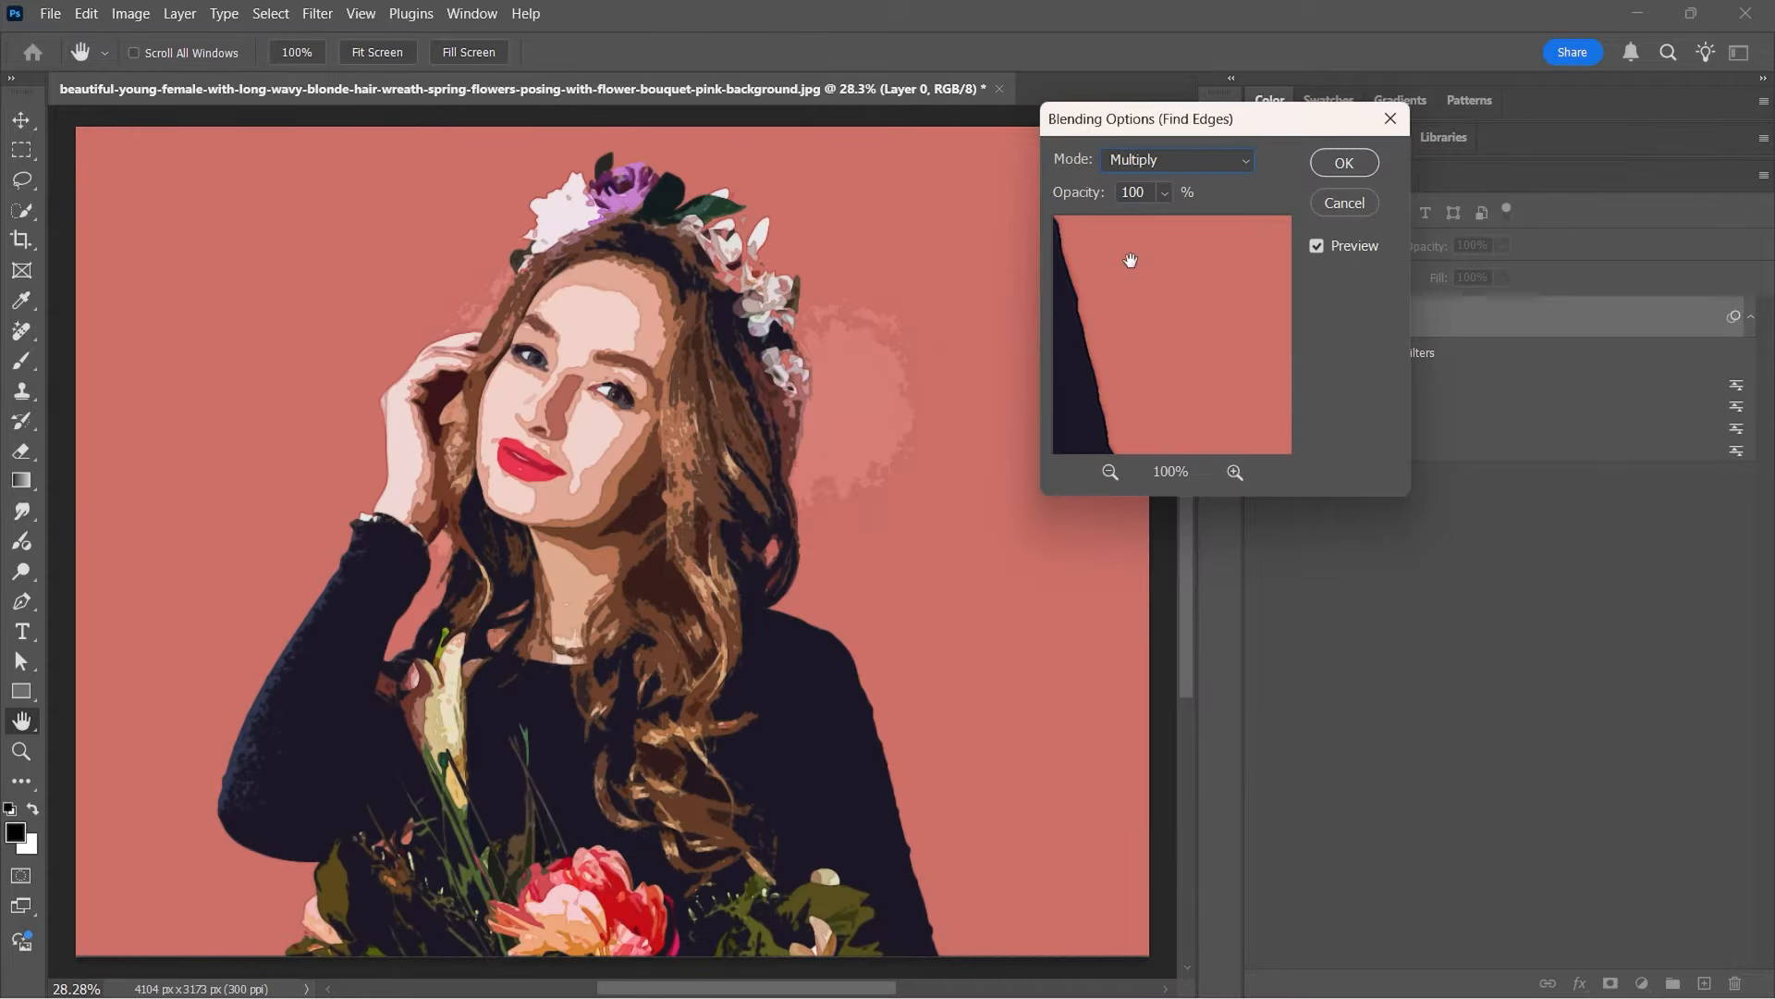
click(1343, 163)
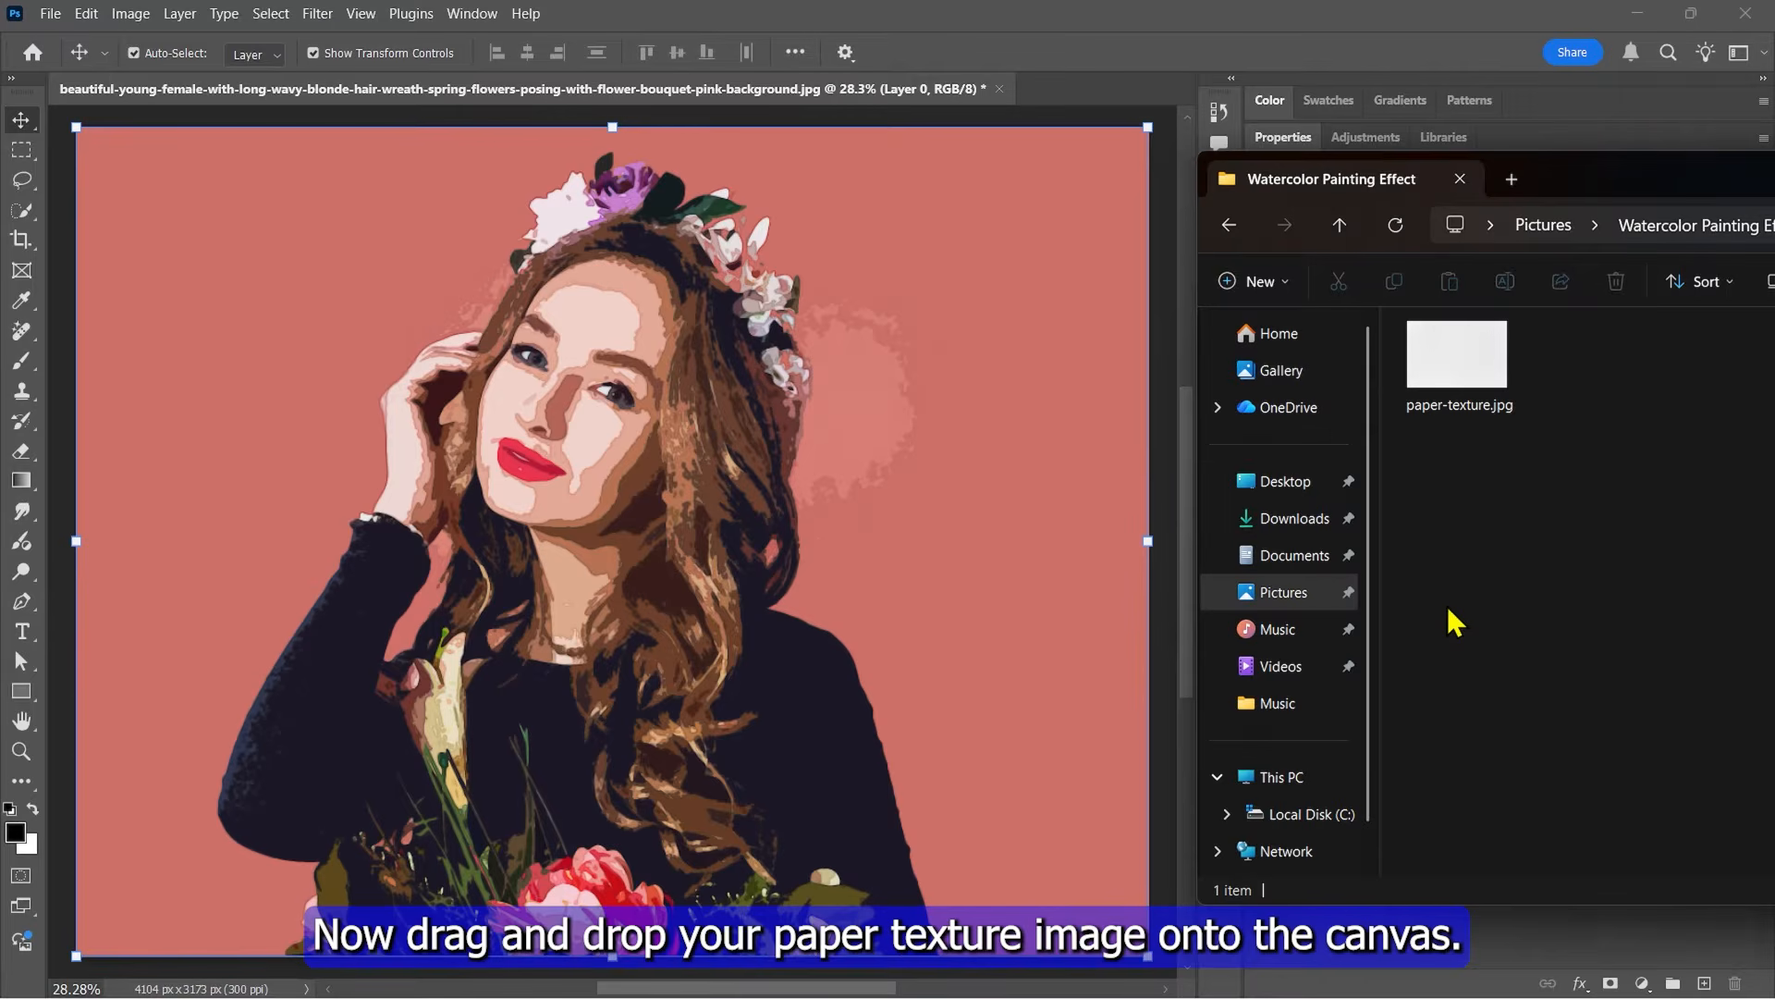
Place paper-texture.jpg over the portrait, scaled to about 59% so it covers the whole canvas, with the Multiply blending mode.
drag(1442, 387, 619, 581)
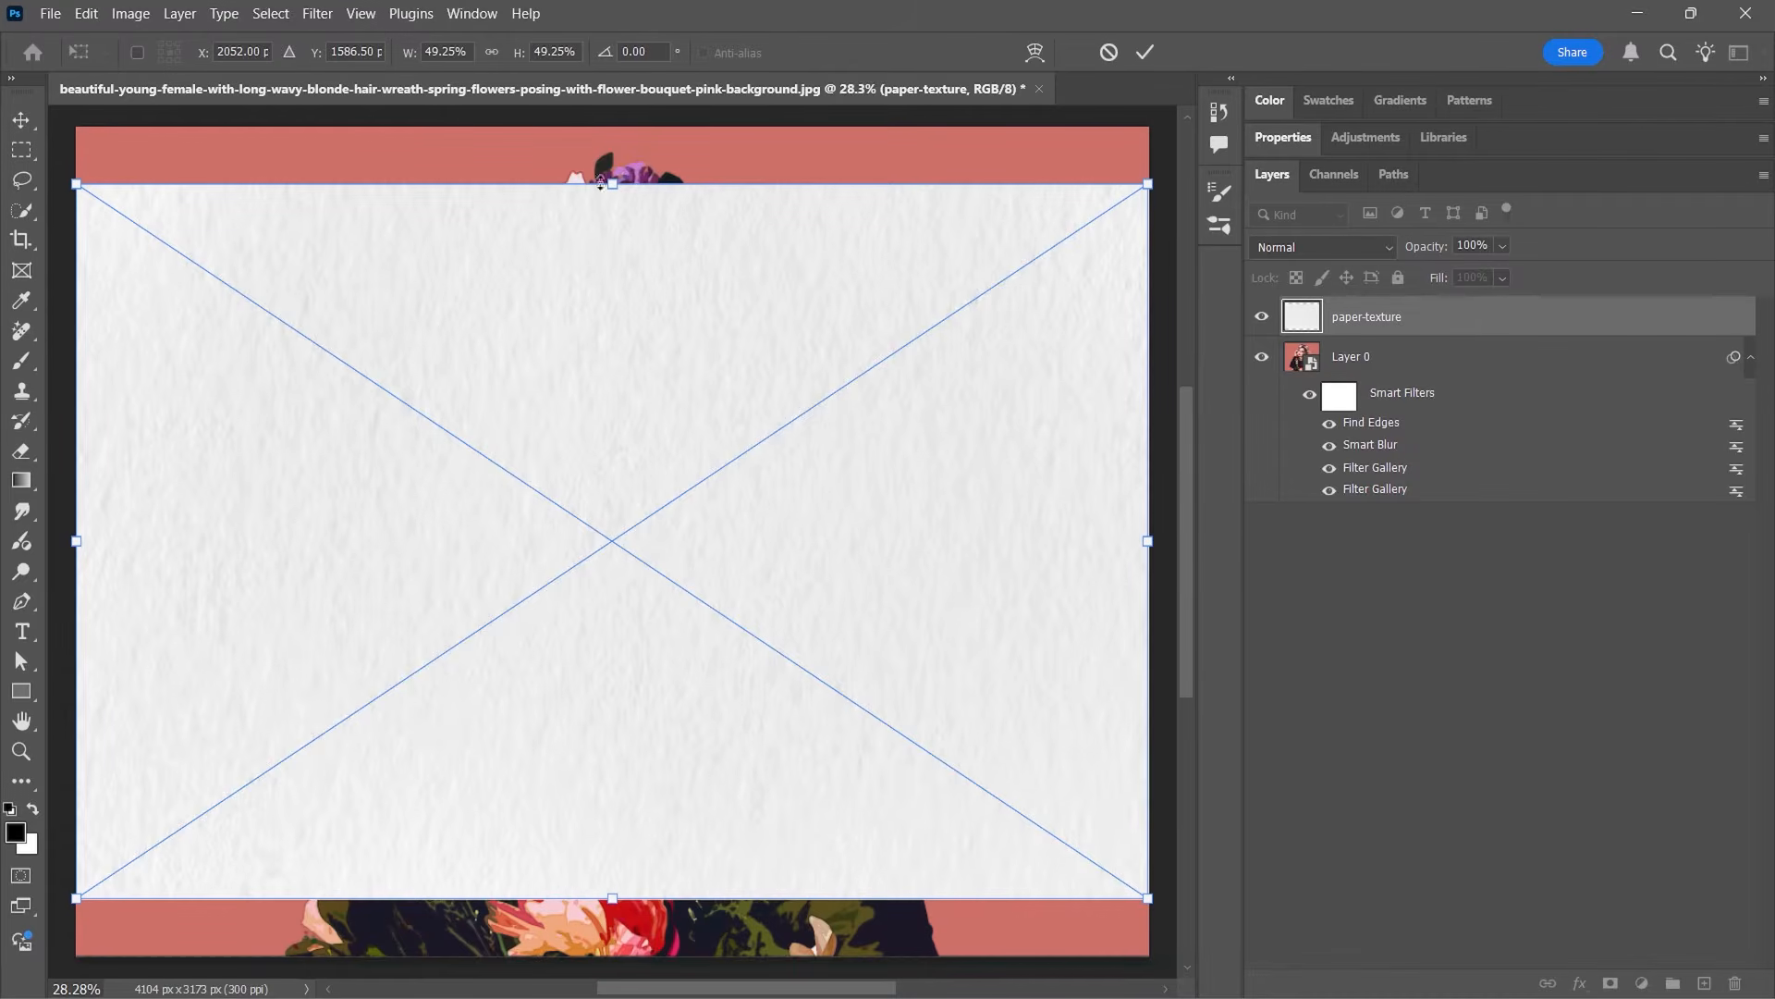
scroll(943, 340, down, 2)
drag(1061, 230, 1121, 155)
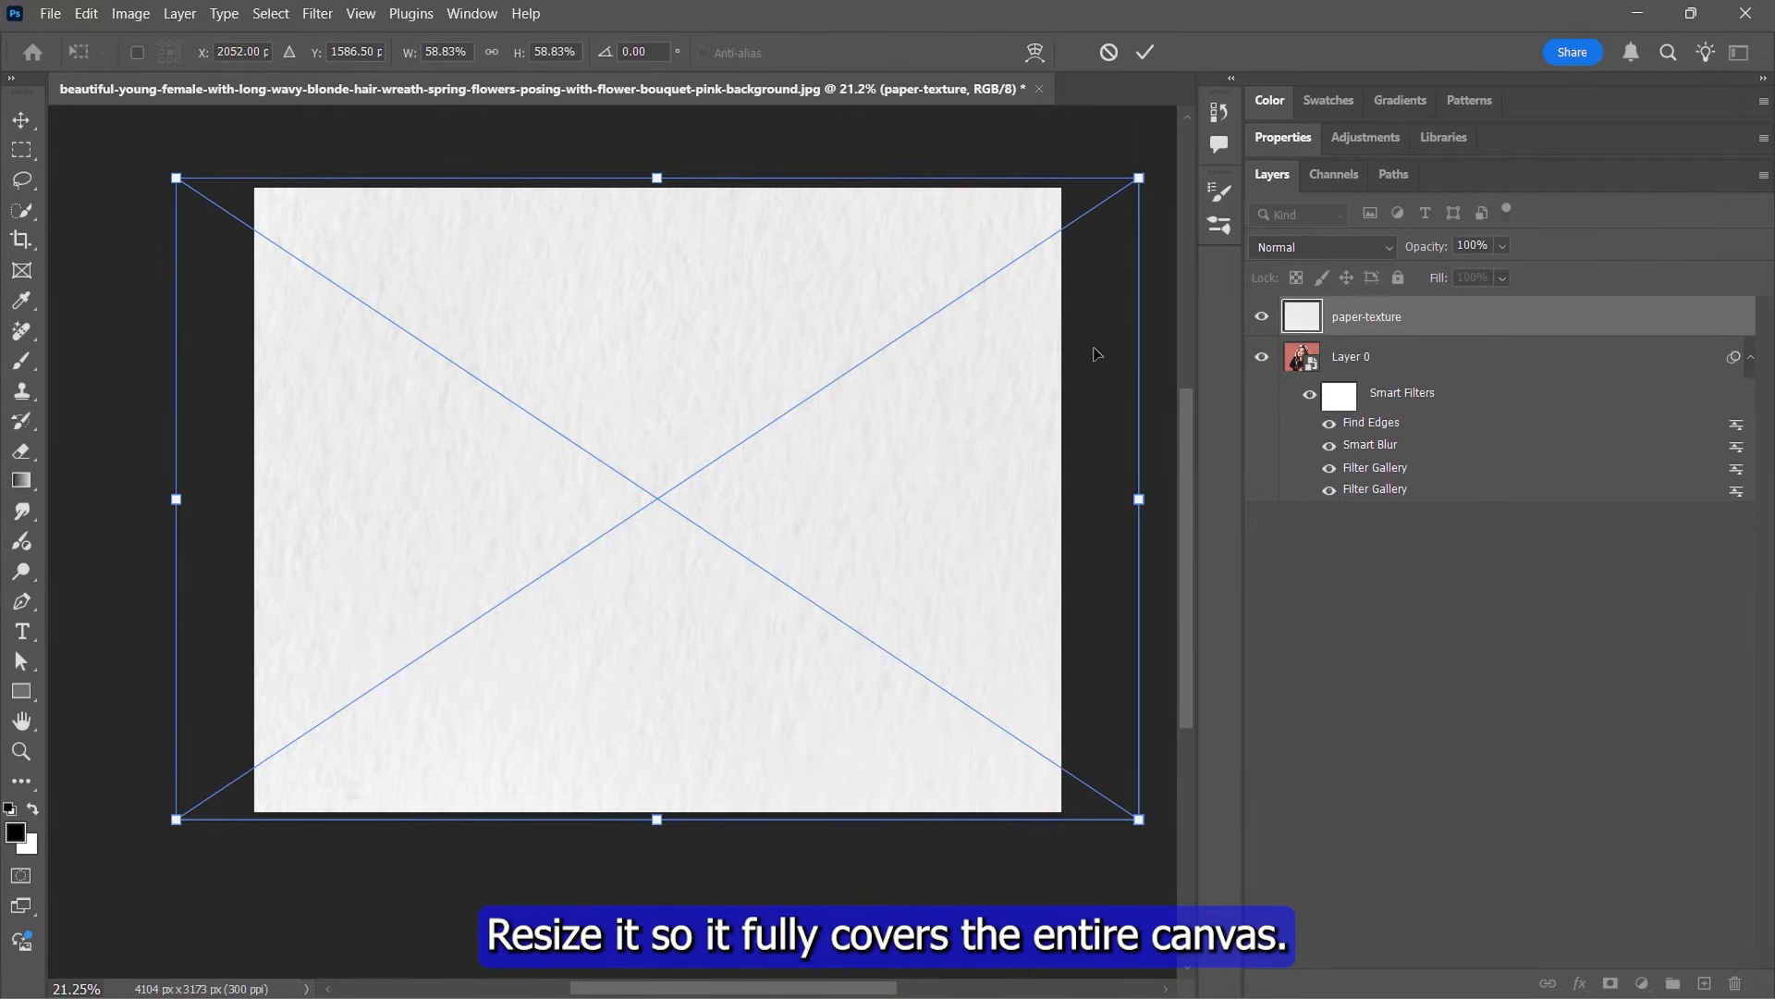
click(1145, 52)
scroll(1017, 167, up, 1)
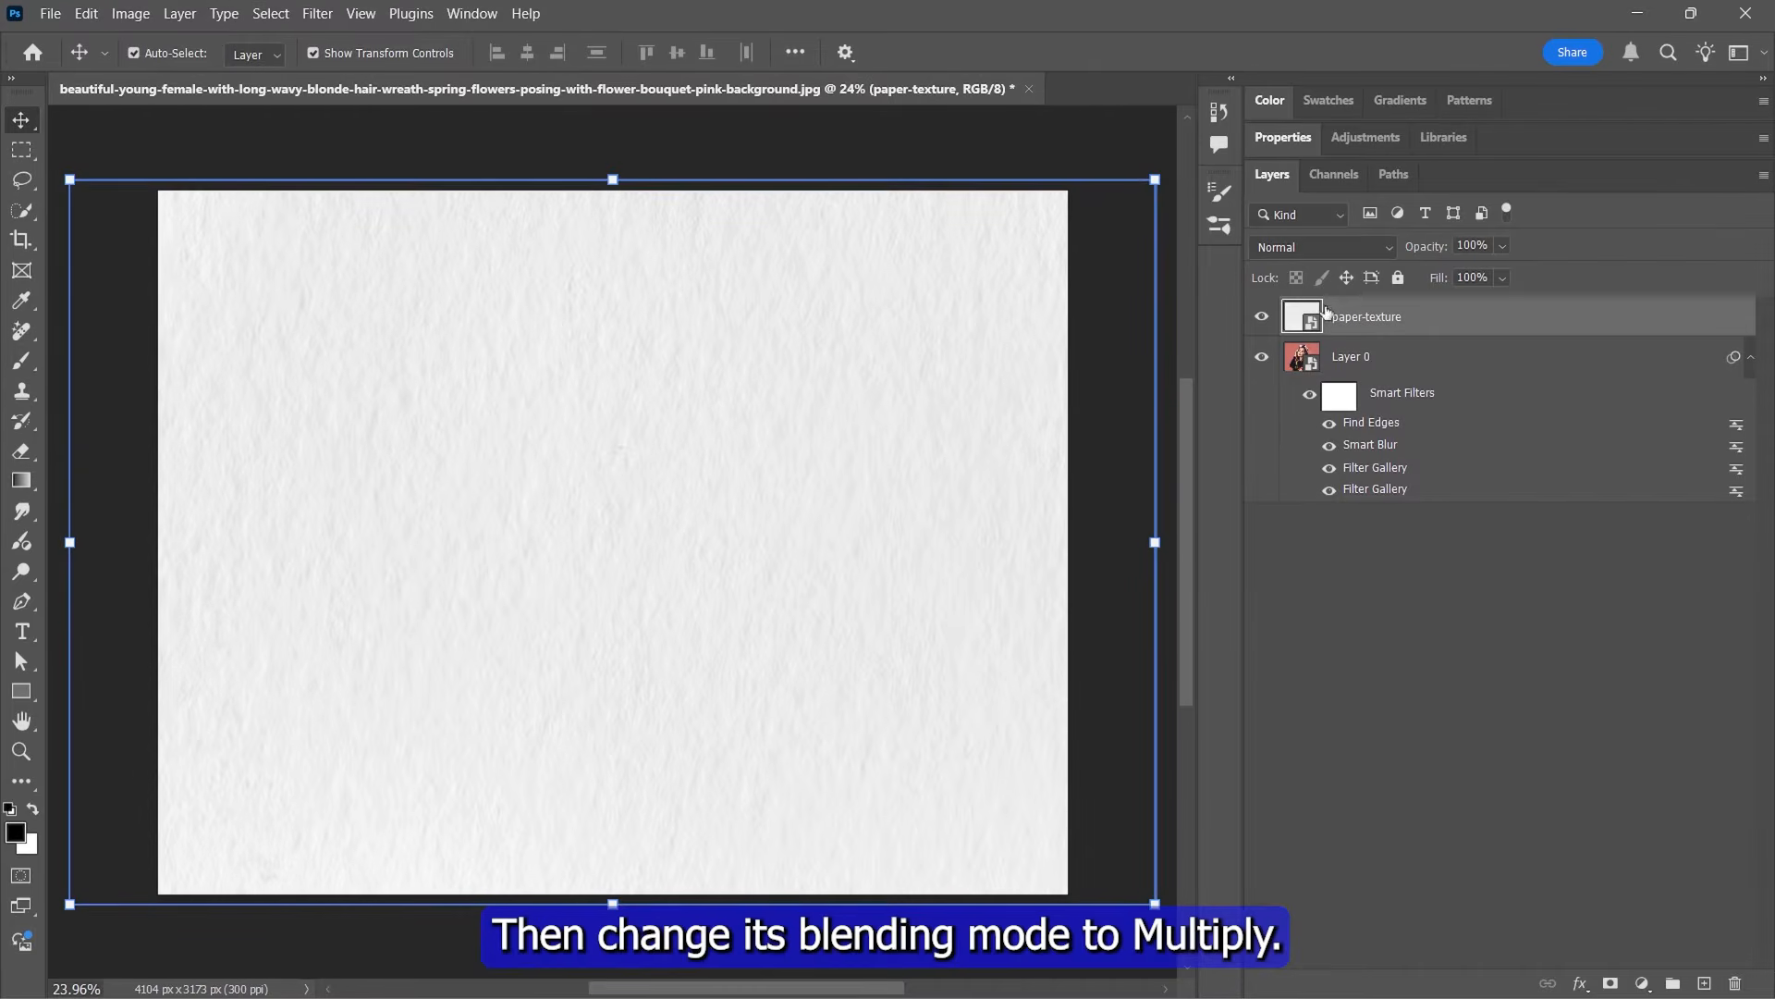
click(1336, 247)
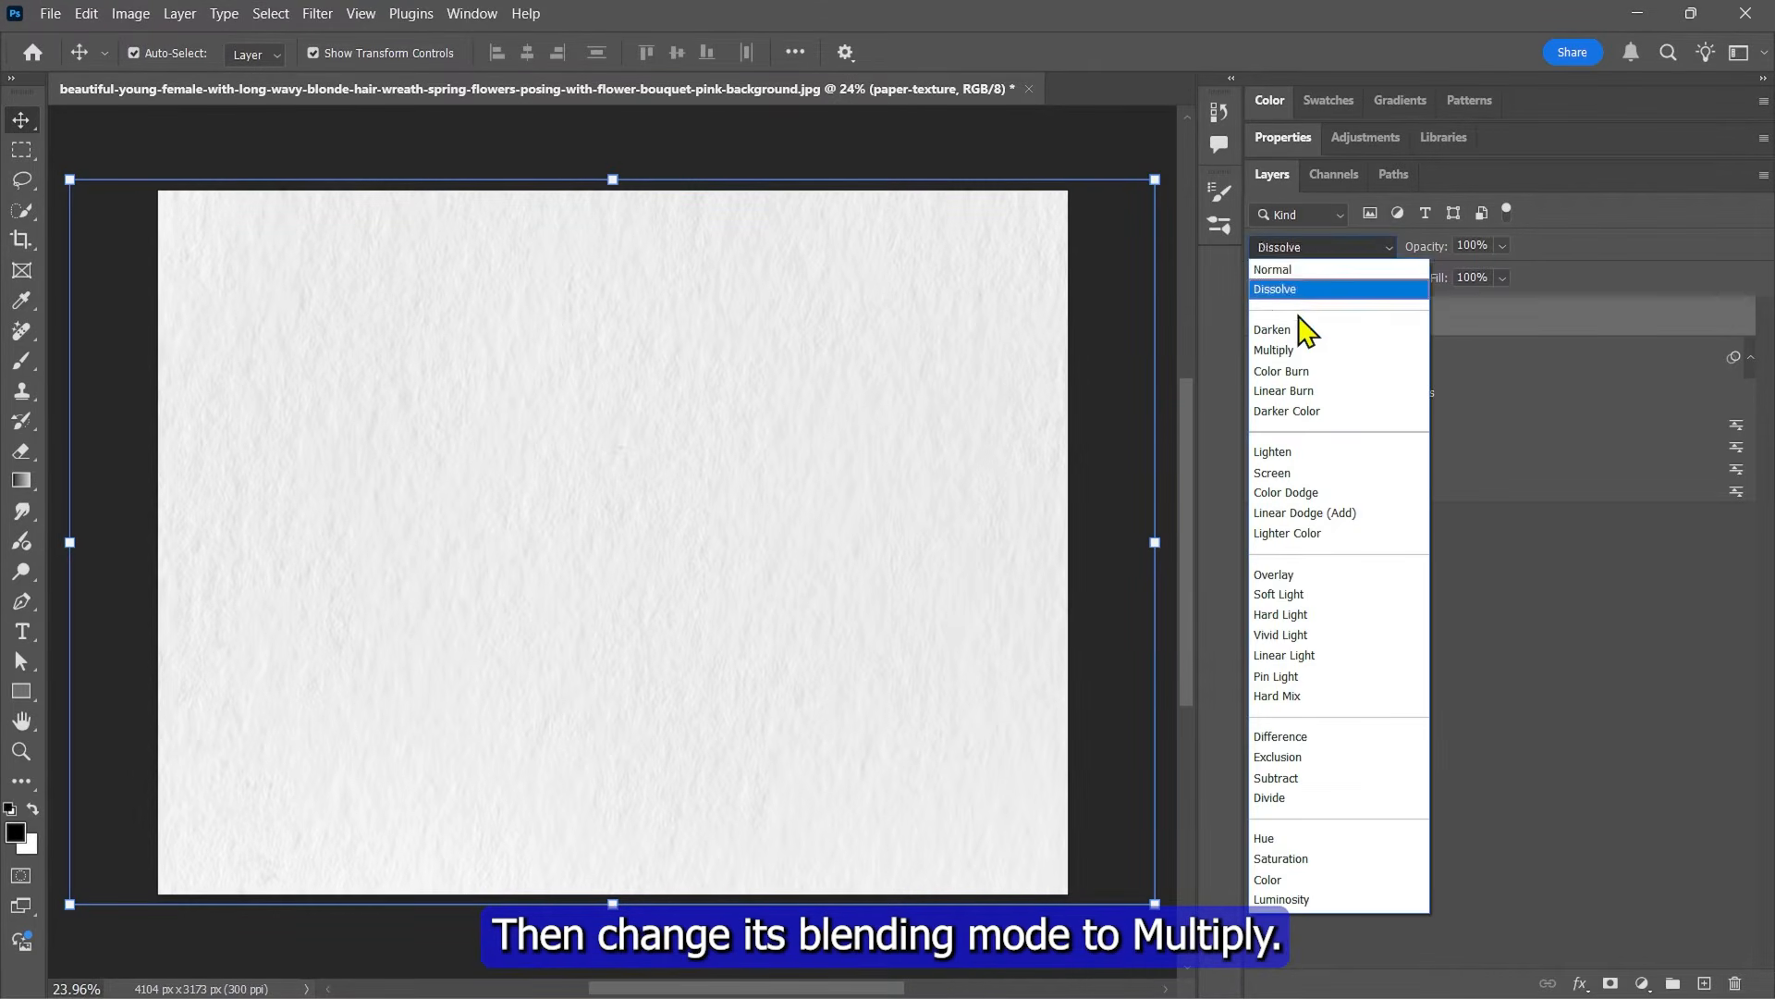
click(1311, 351)
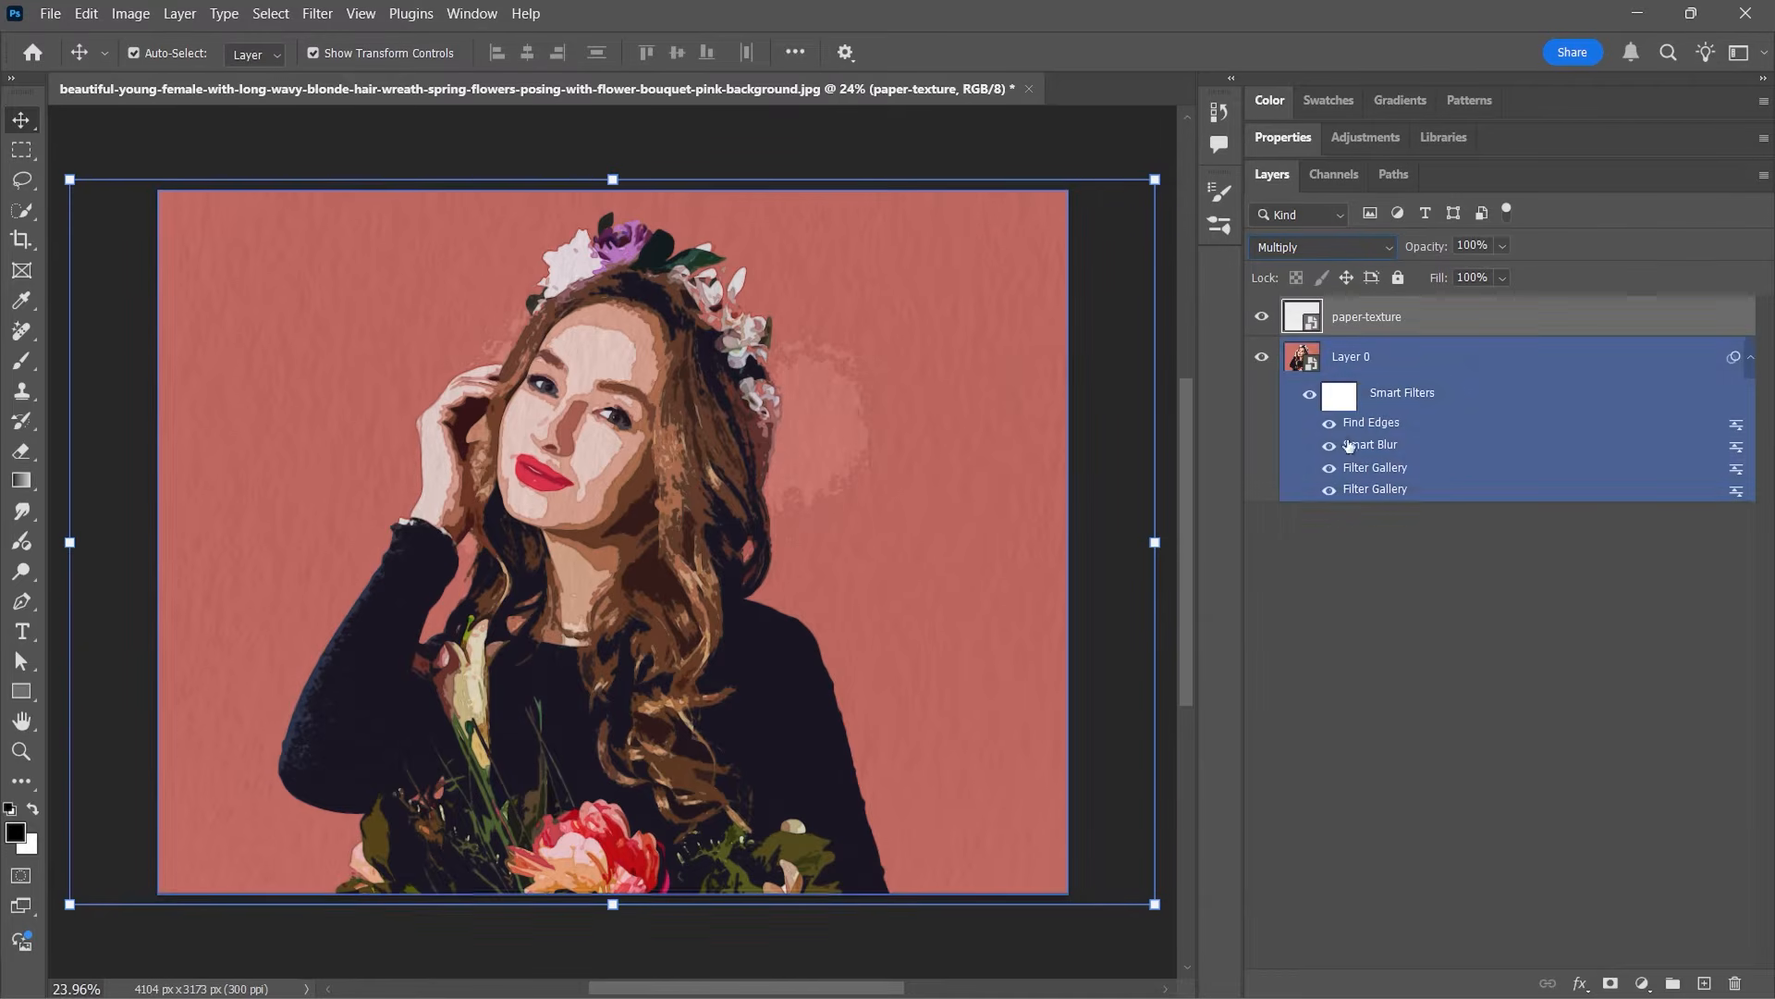
Add a black, hide-all layer mask to the portrait layer, Layer 0.
click(1356, 357)
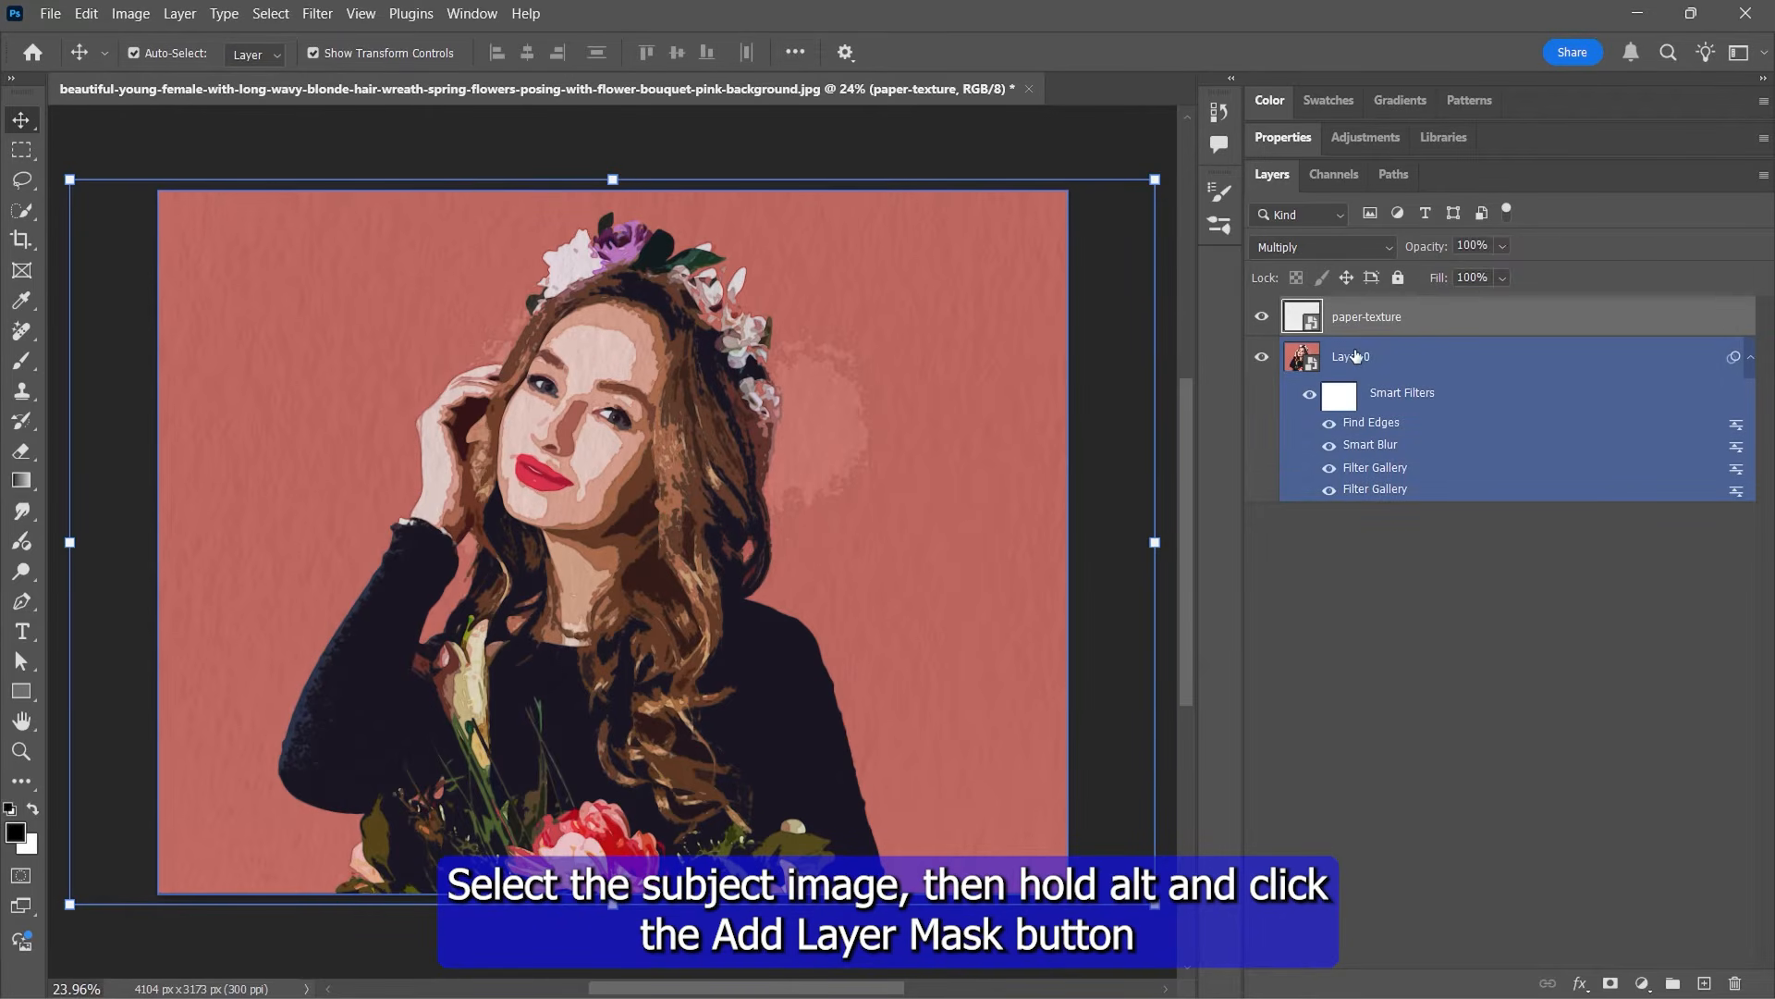
click(1378, 359)
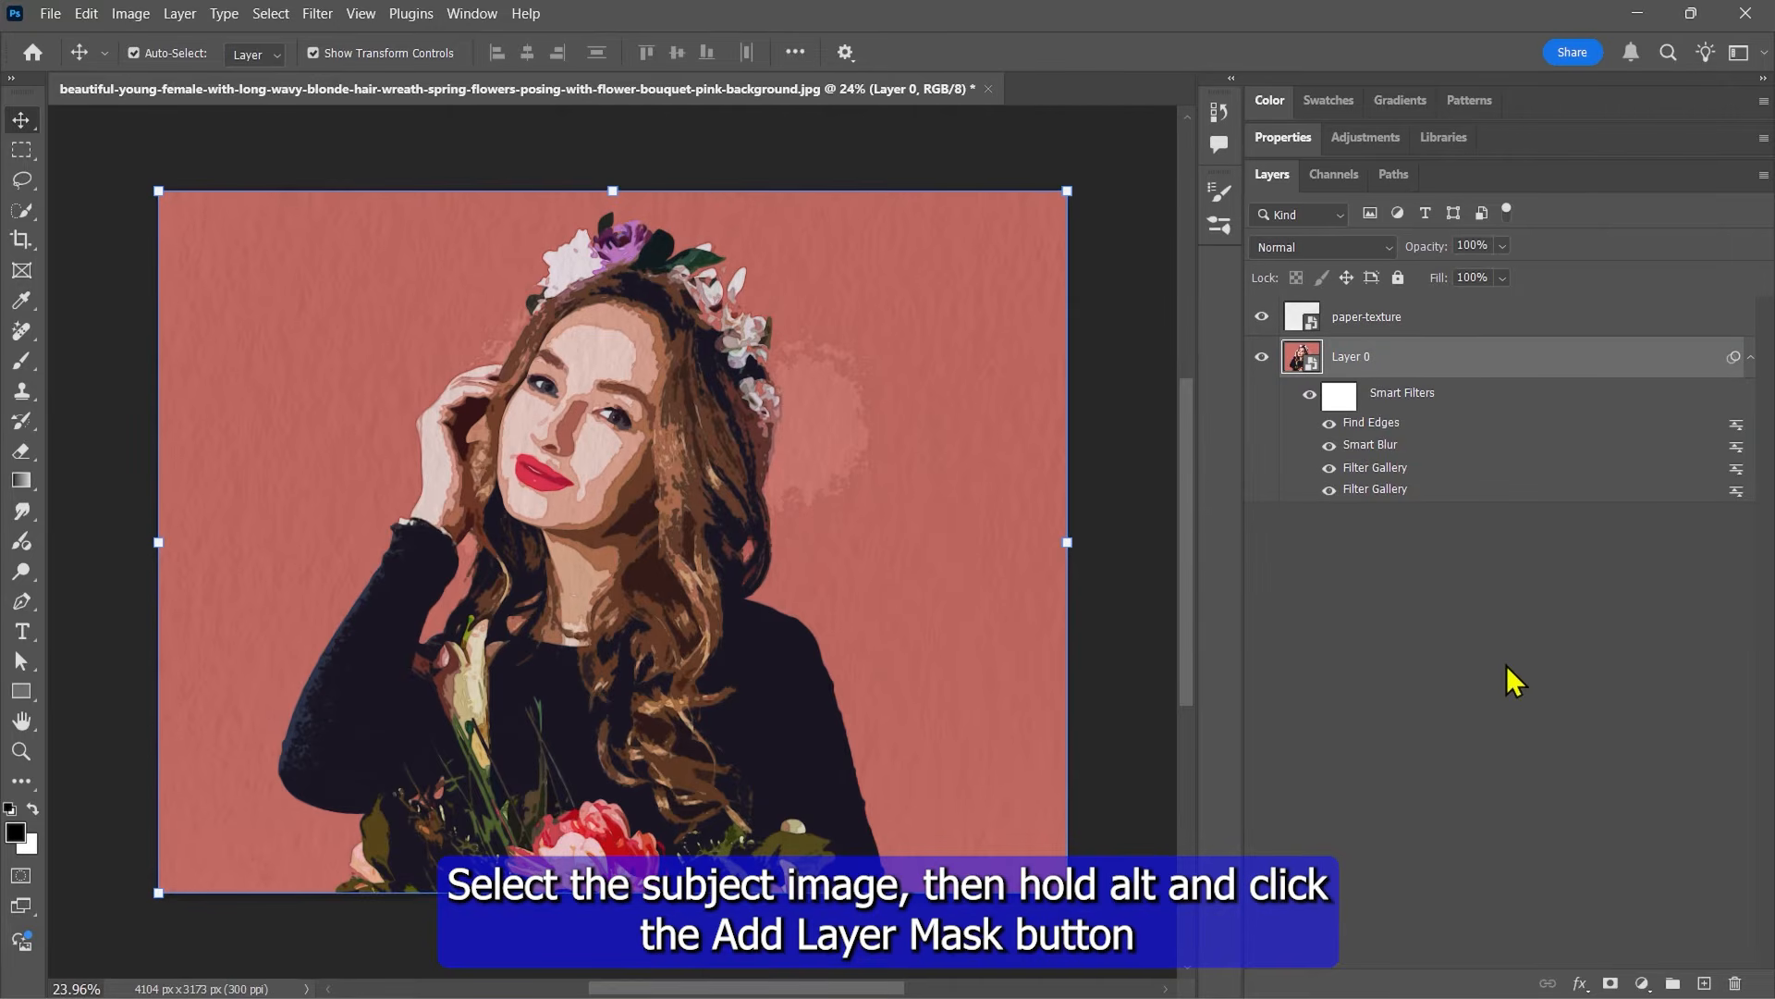
alt+click(1610, 982)
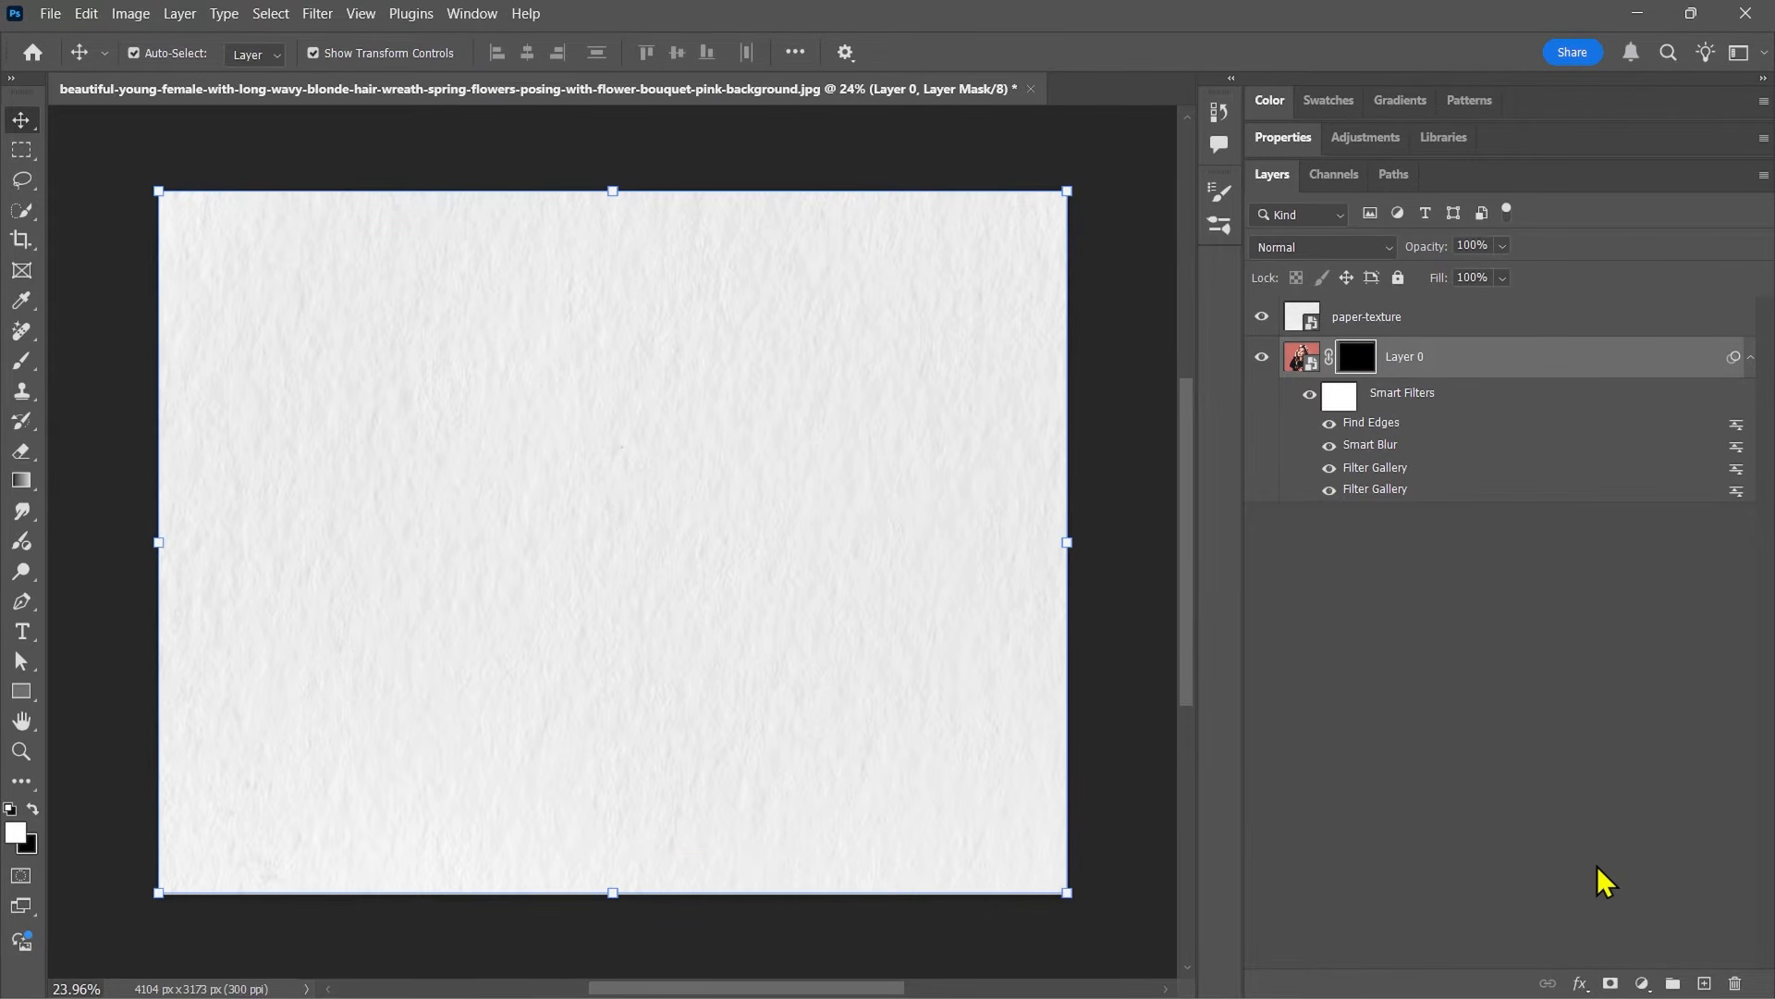
key(ctrl+0)
click(994, 541)
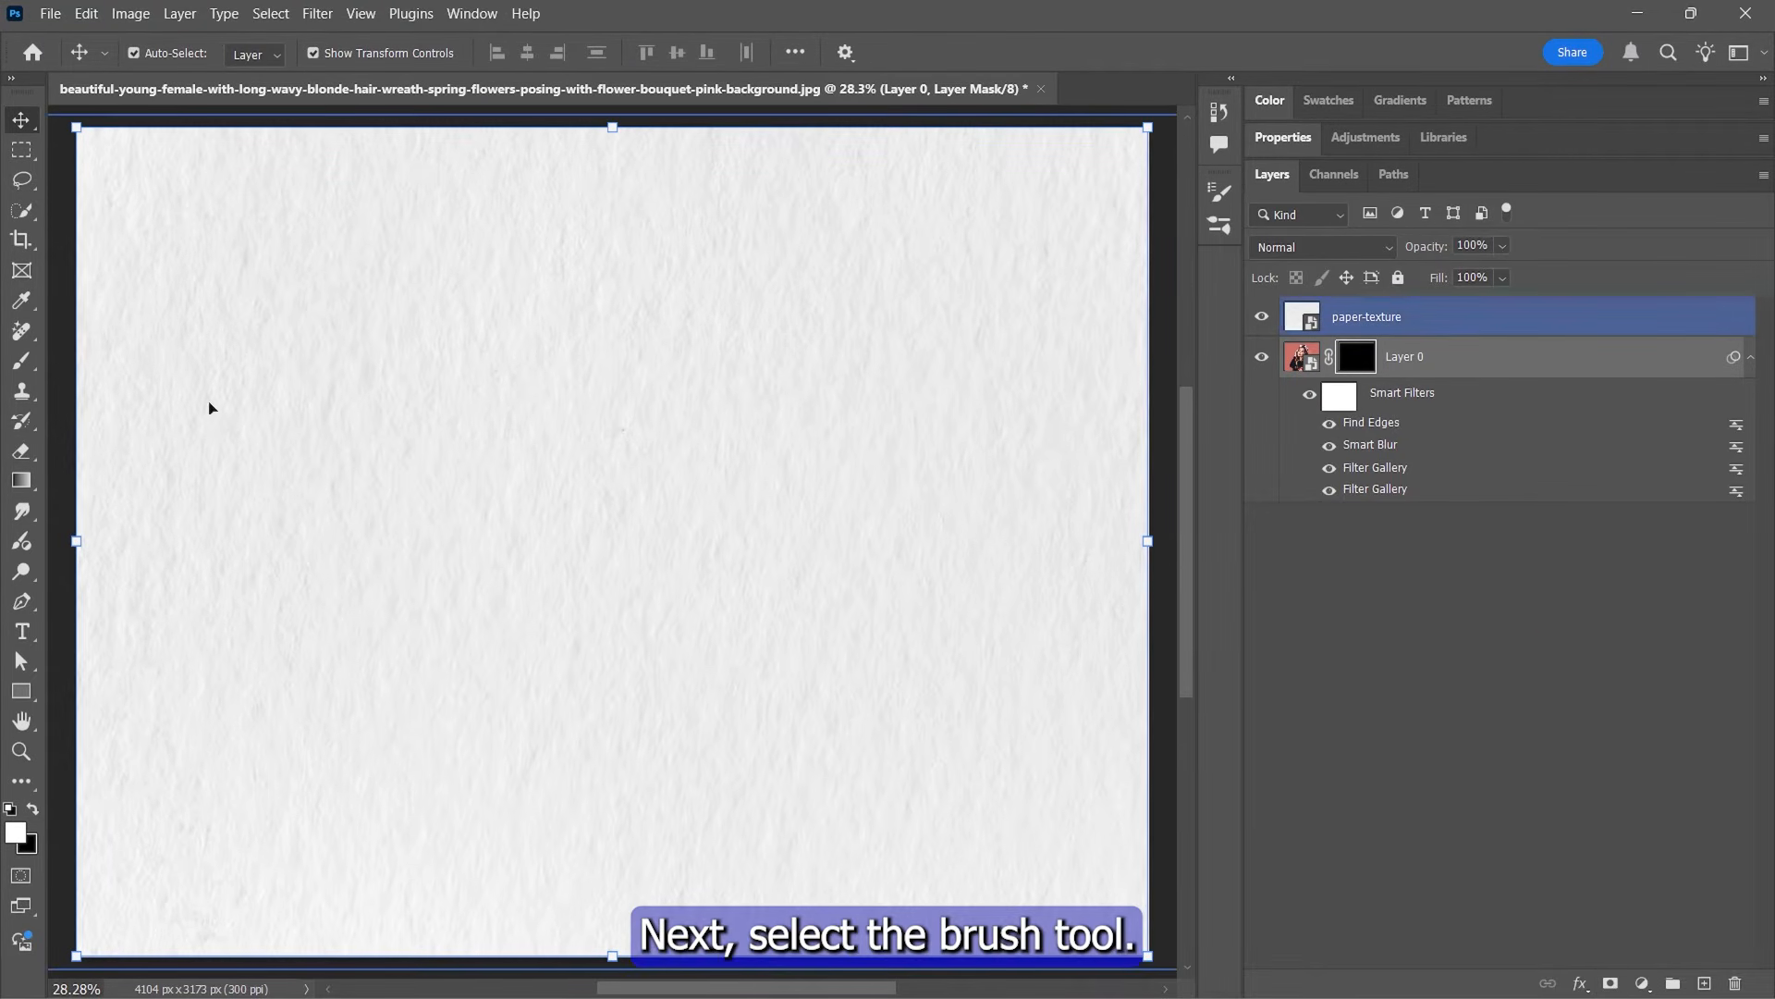
Set up the Brush tool with the Watercolor 5 preset at 2500 px for painting on the mask.
click(24, 361)
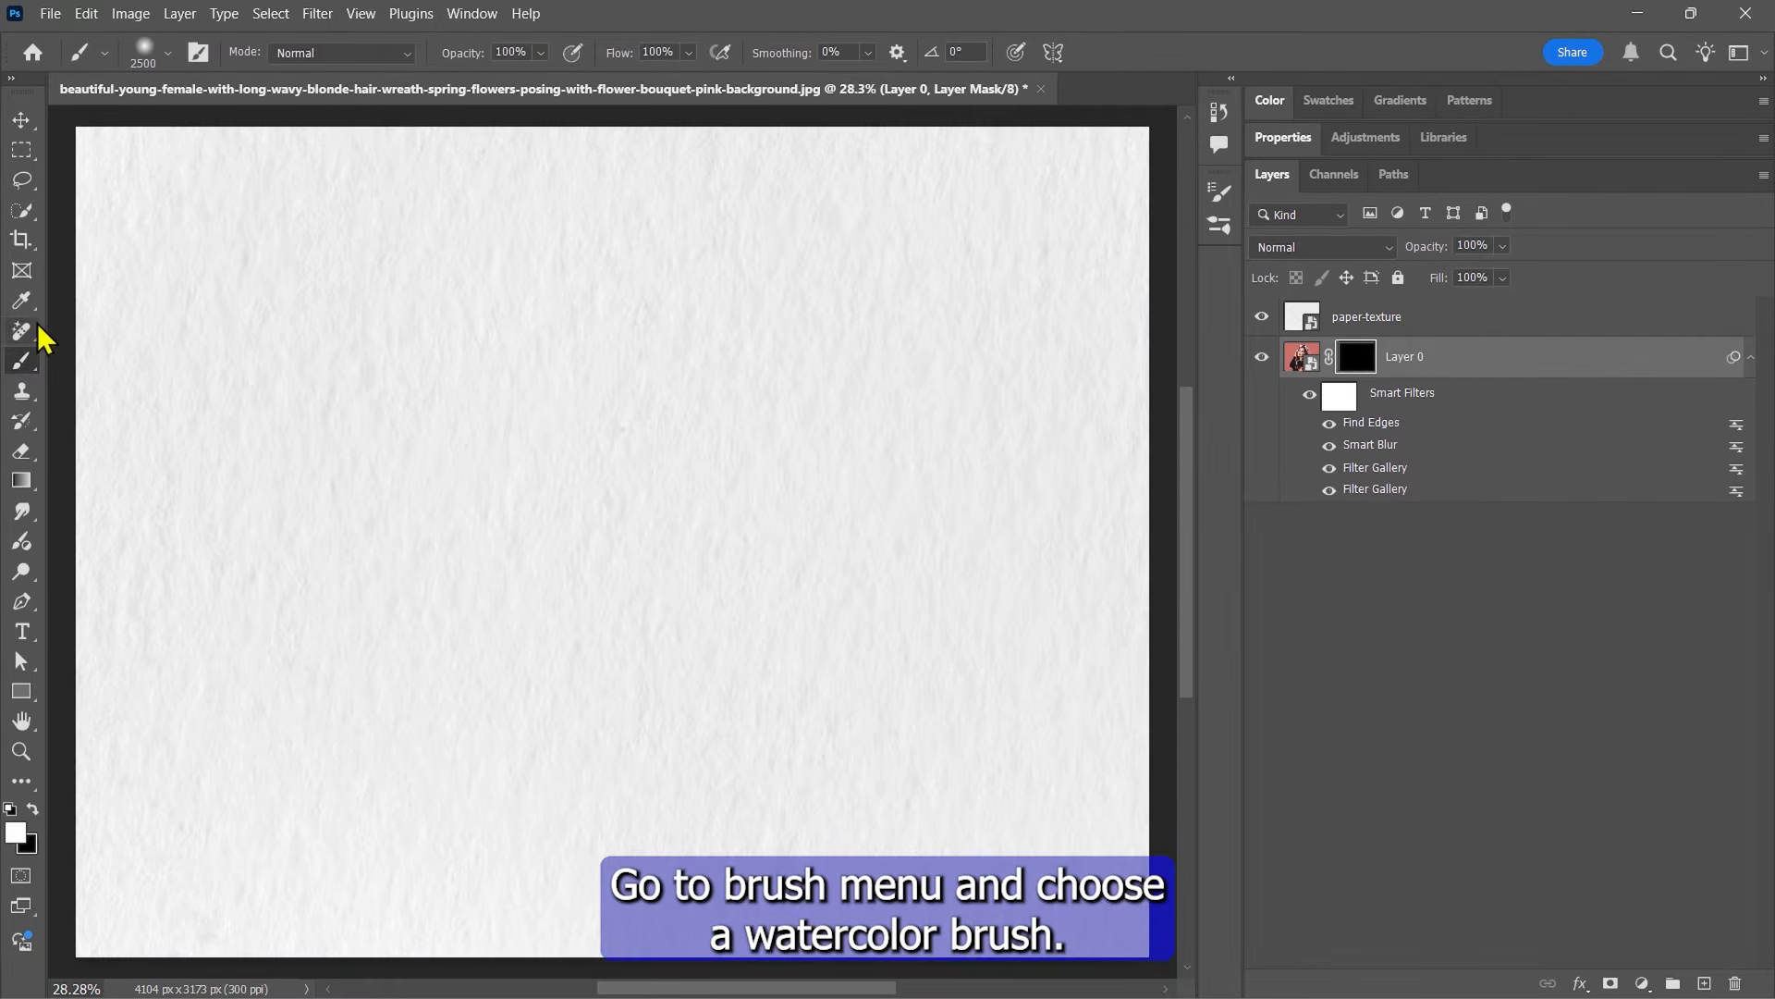
click(167, 53)
click(141, 383)
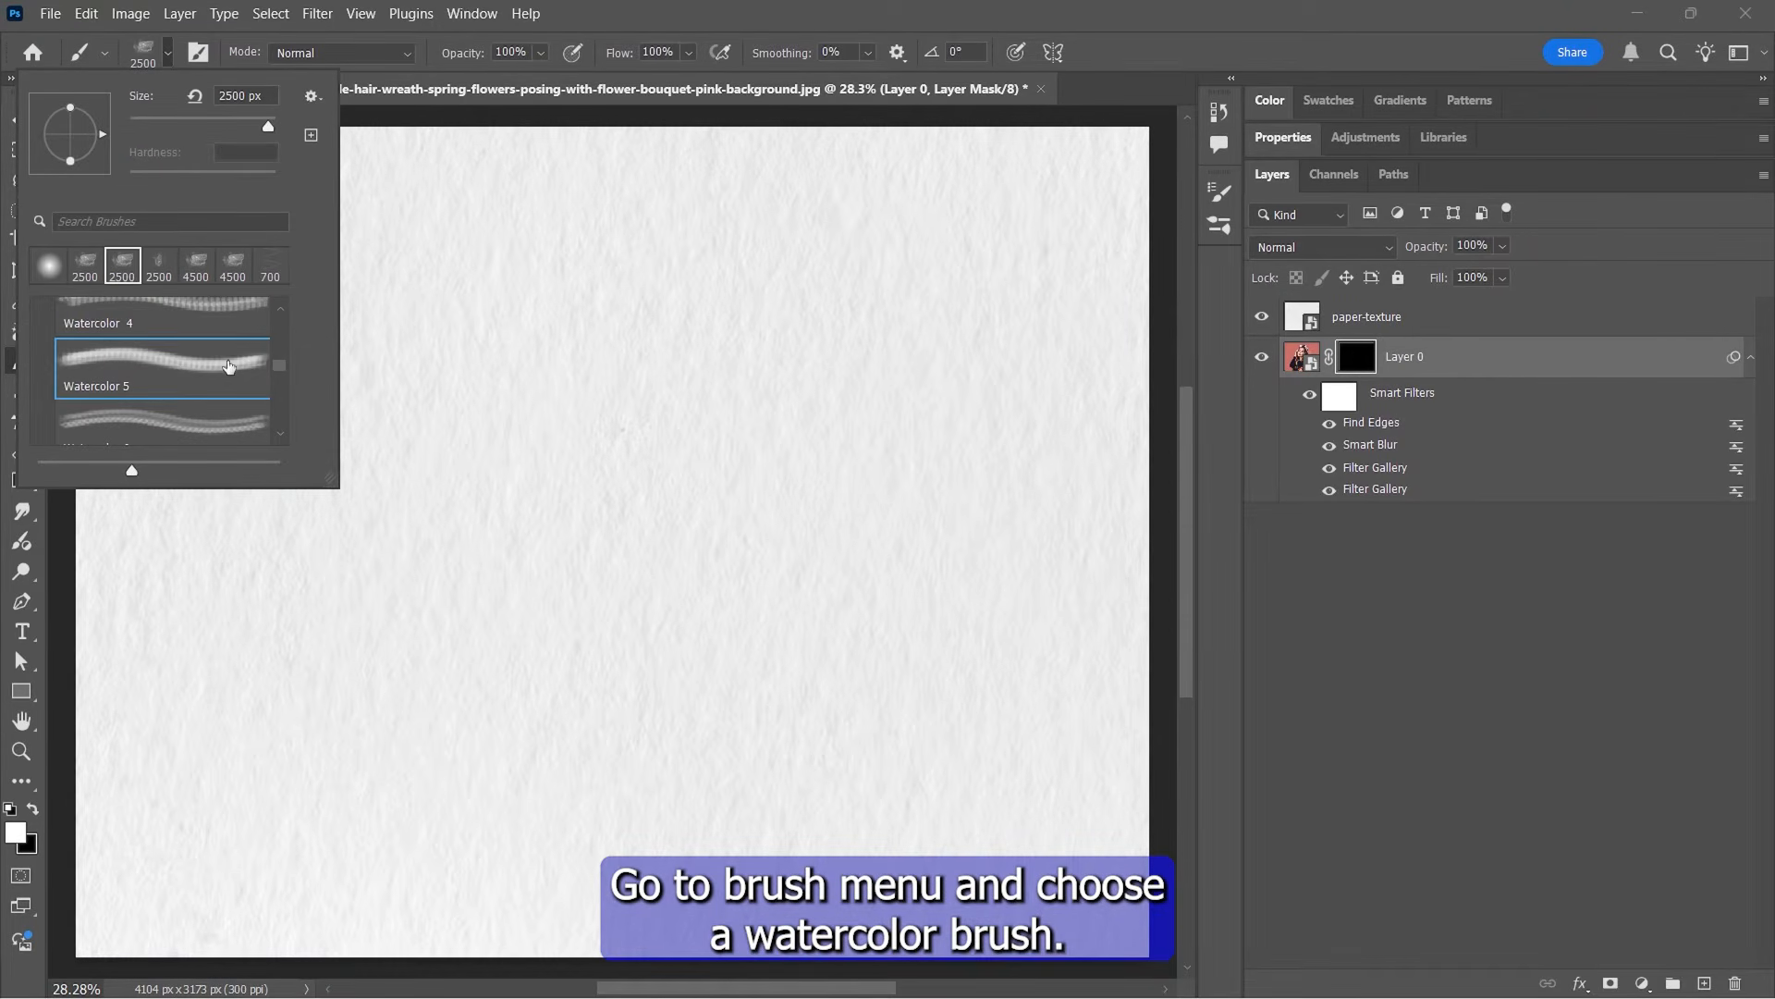
click(169, 57)
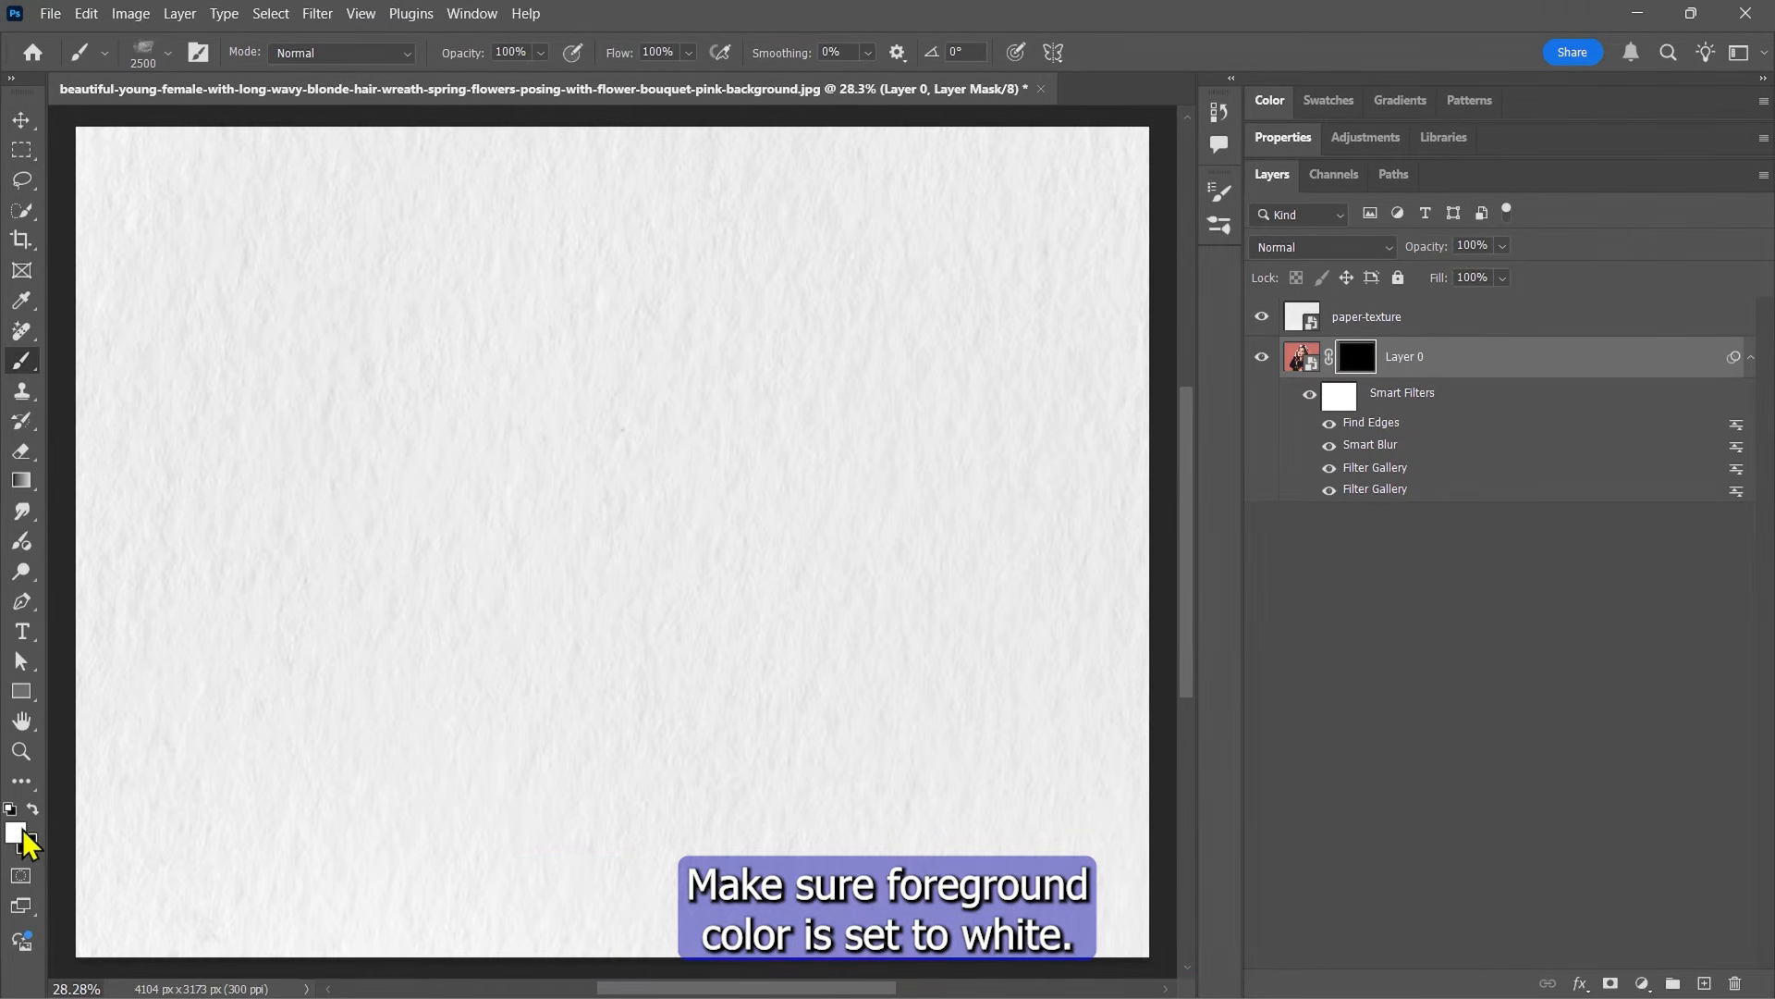
mouse_move(84, 888)
mouse_down()
mouse_move(167, 804)
mouse_move(370, 684)
mouse_move(509, 546)
mouse_up()
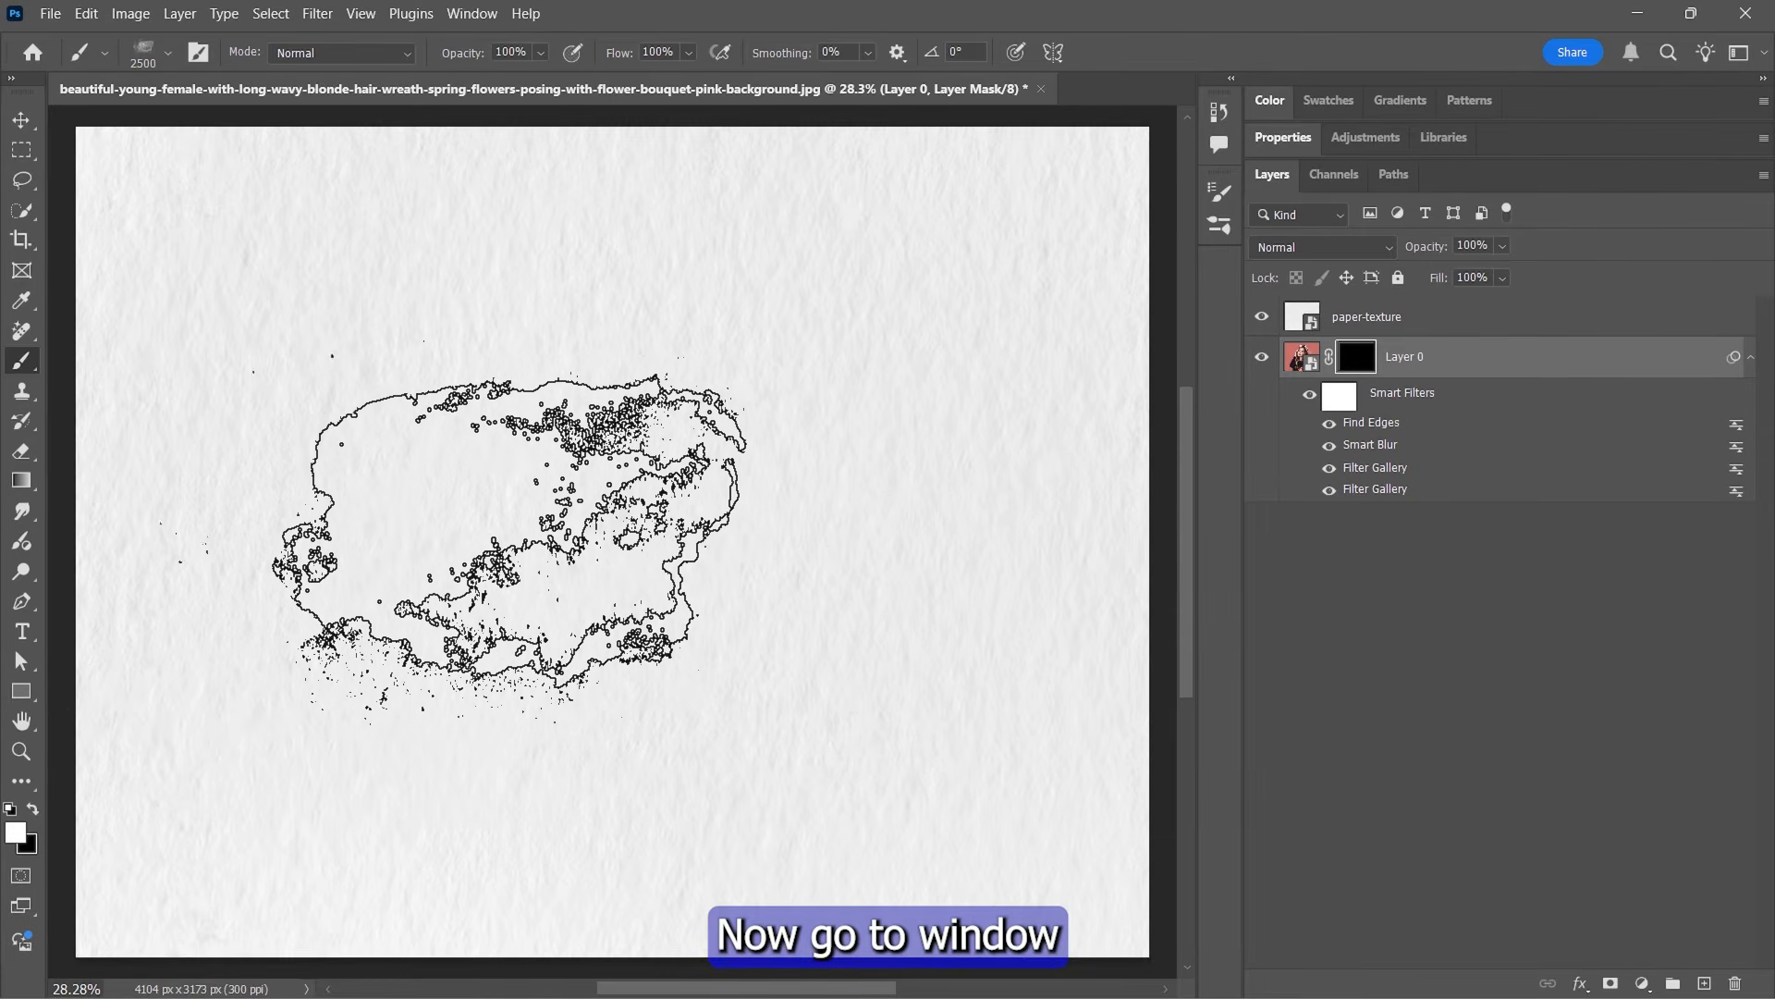
Enable Shape Dynamics for the watercolor brush and set its Angle Jitter to 100%.
click(474, 15)
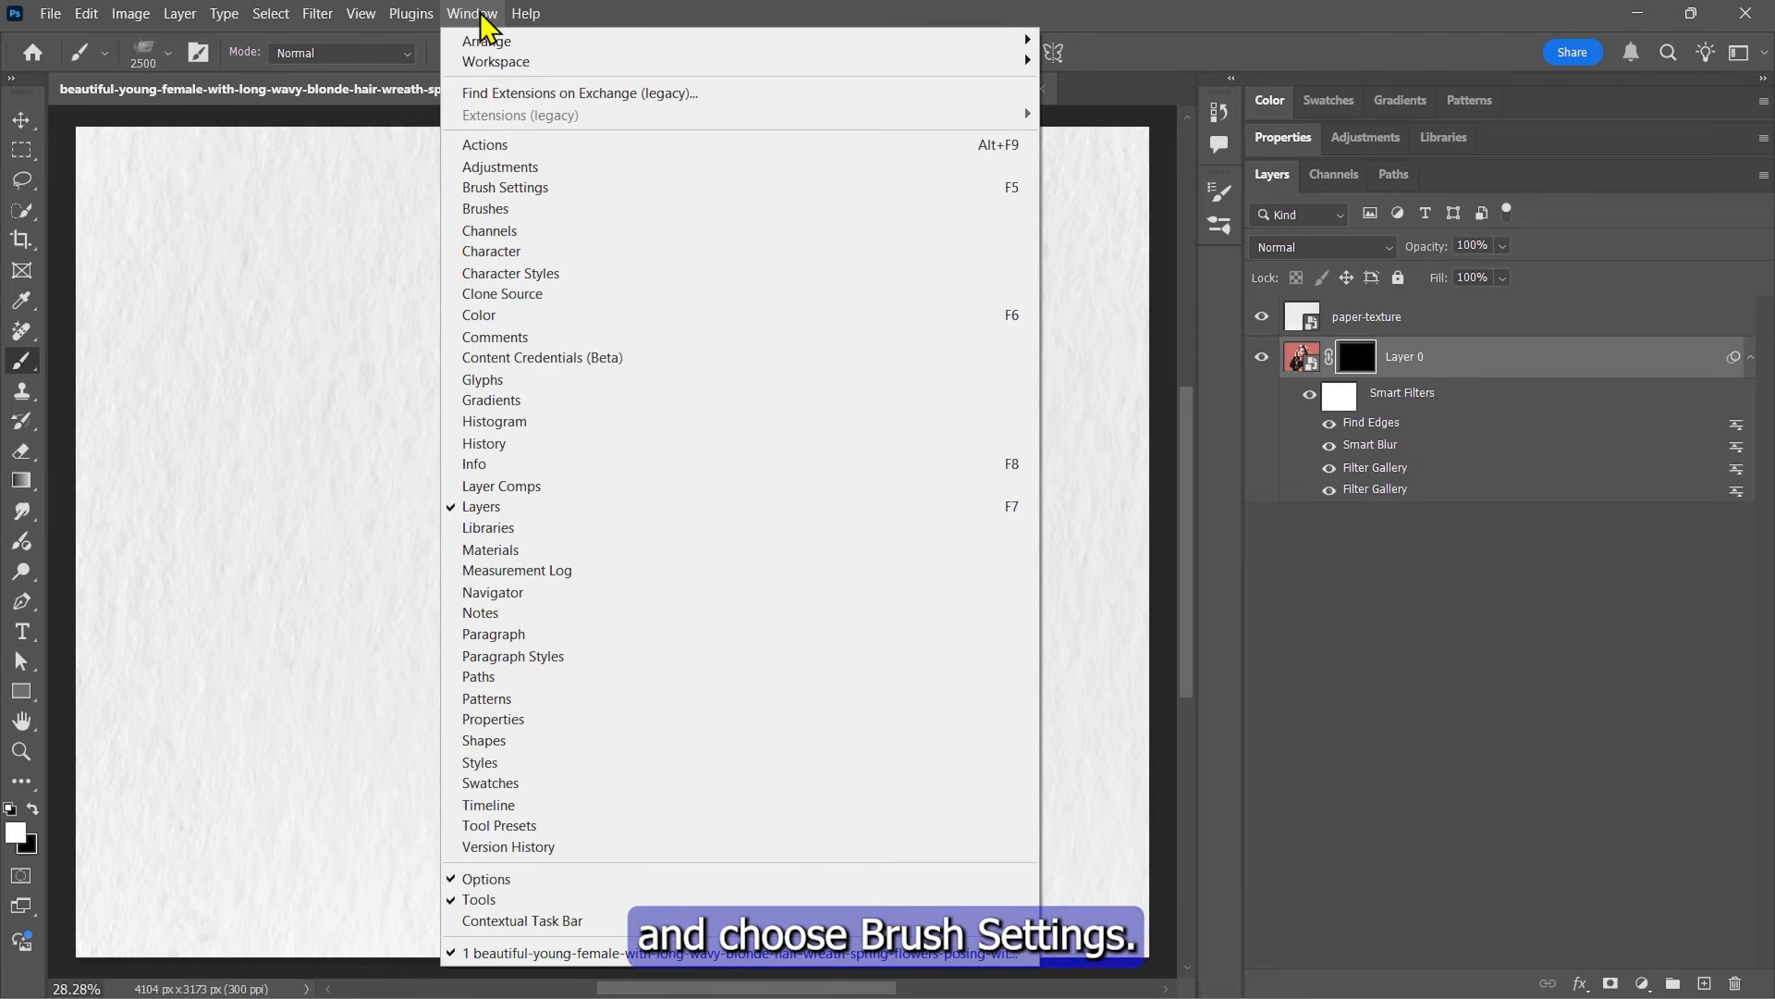
click(550, 188)
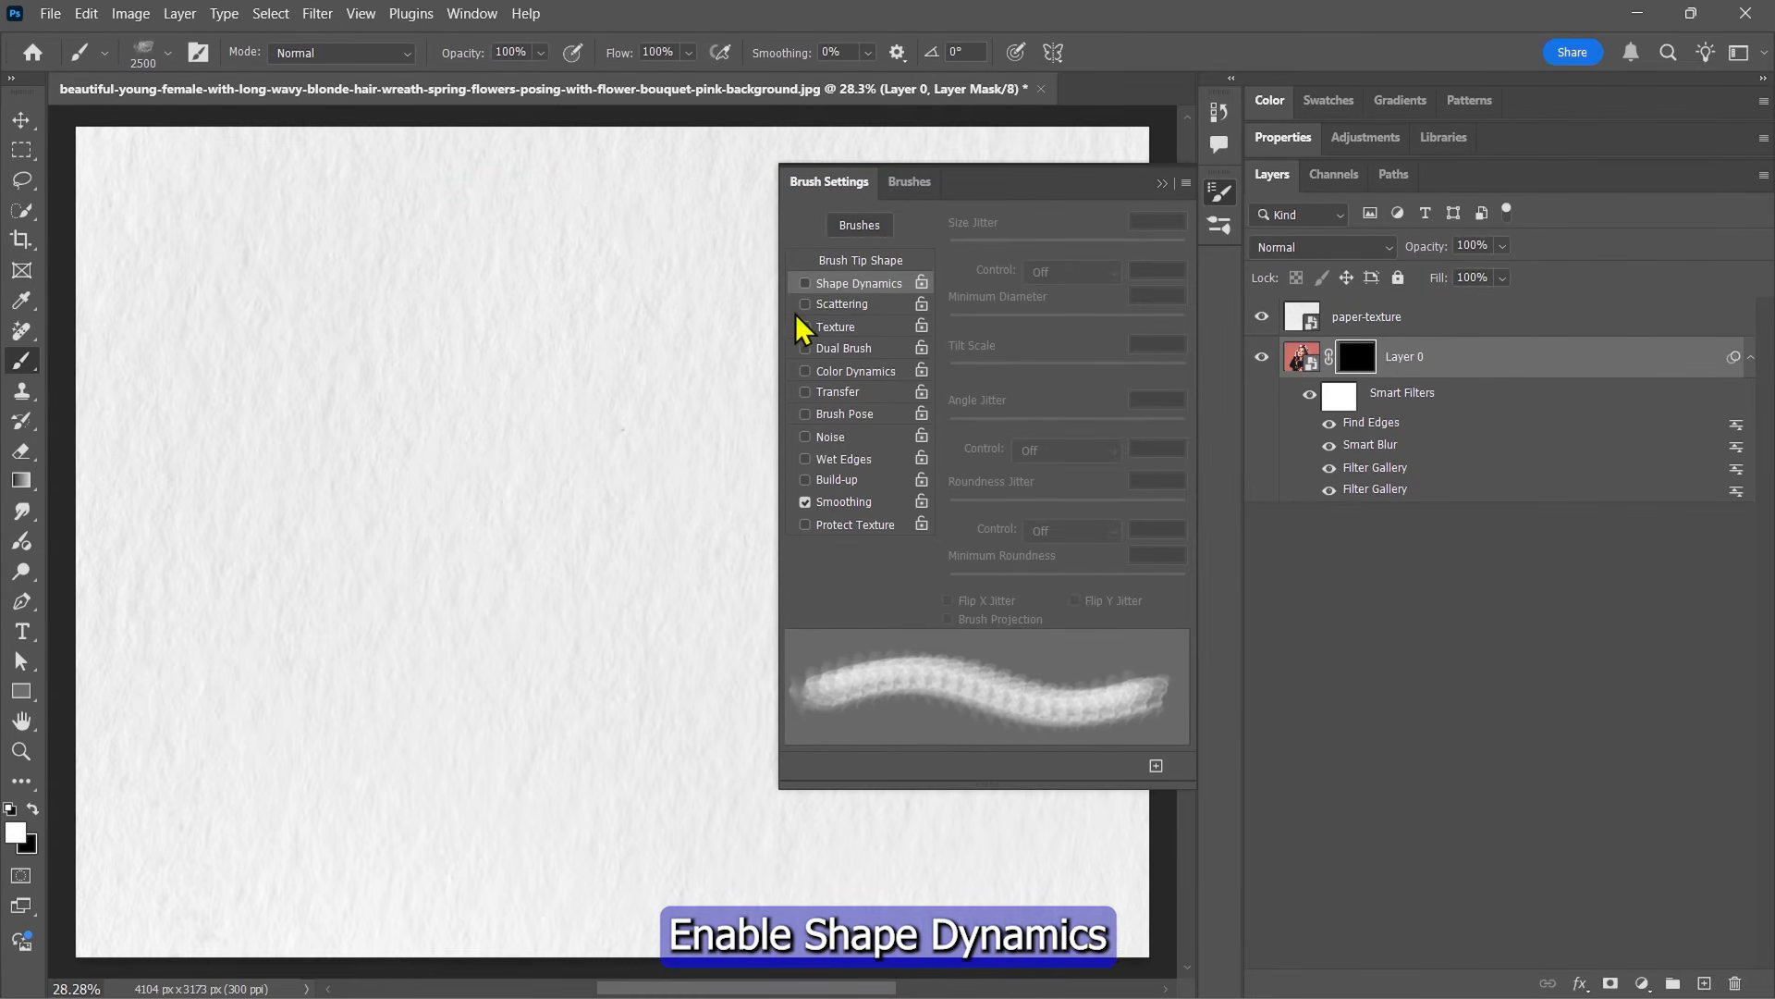
click(834, 284)
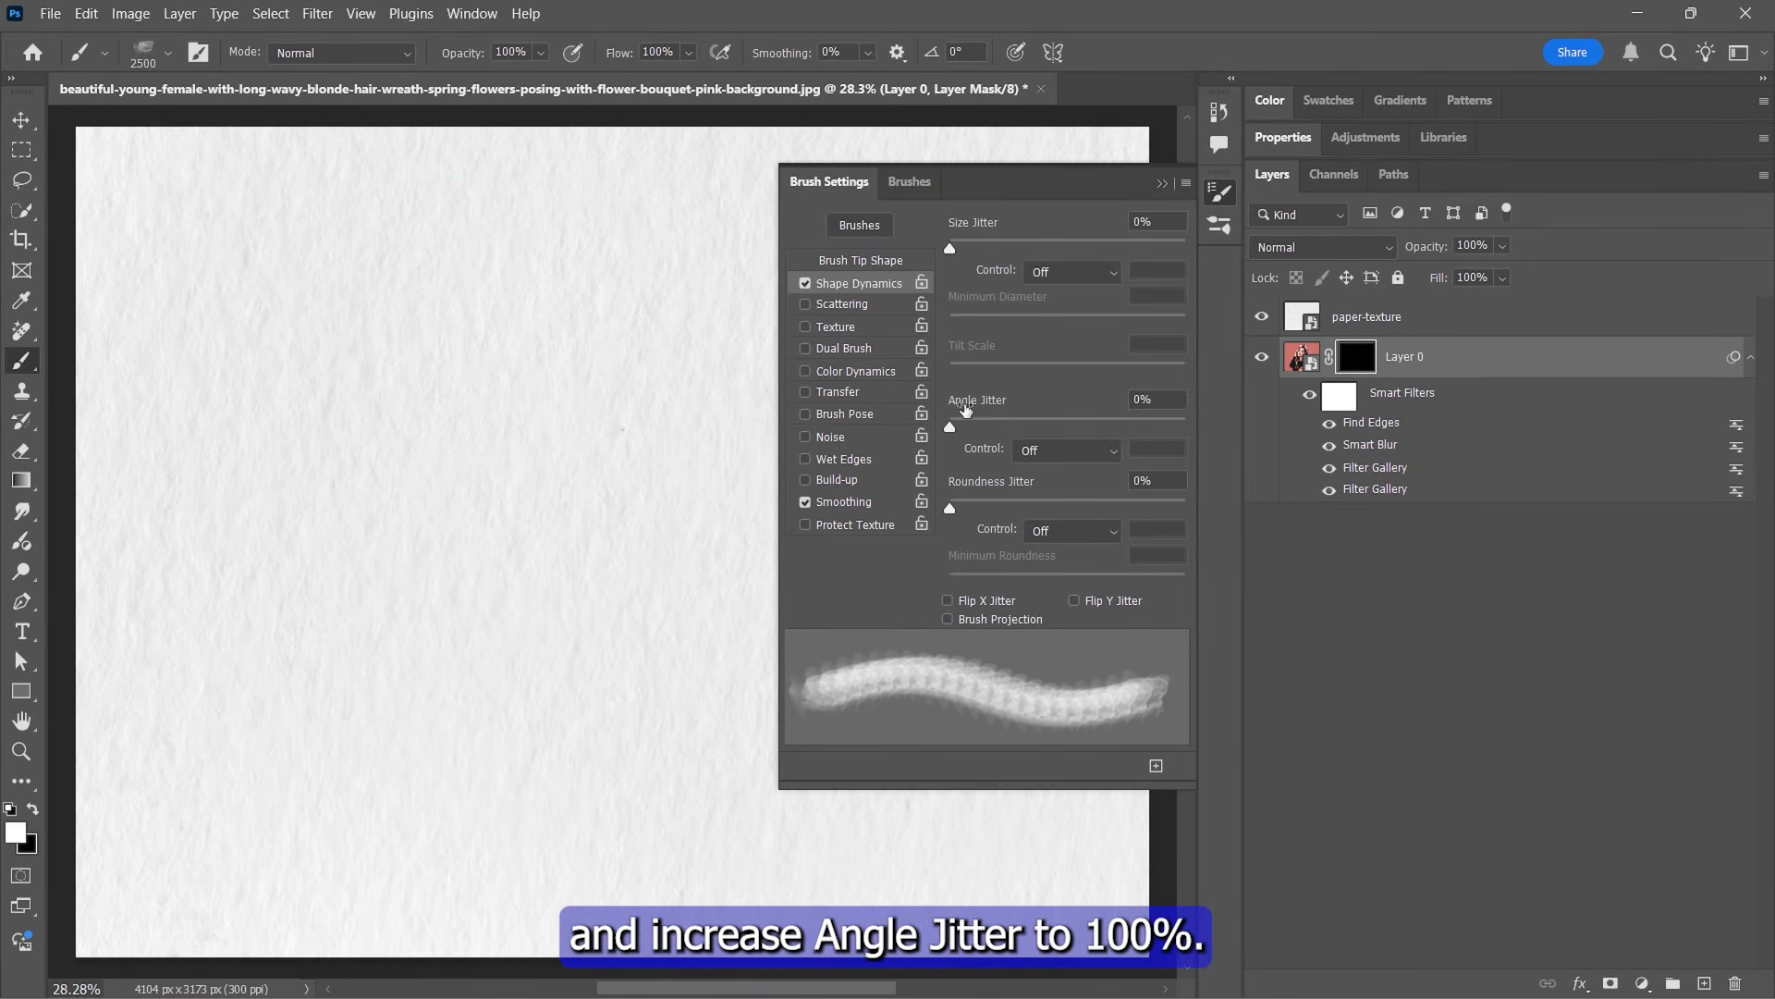
drag(951, 428, 1228, 435)
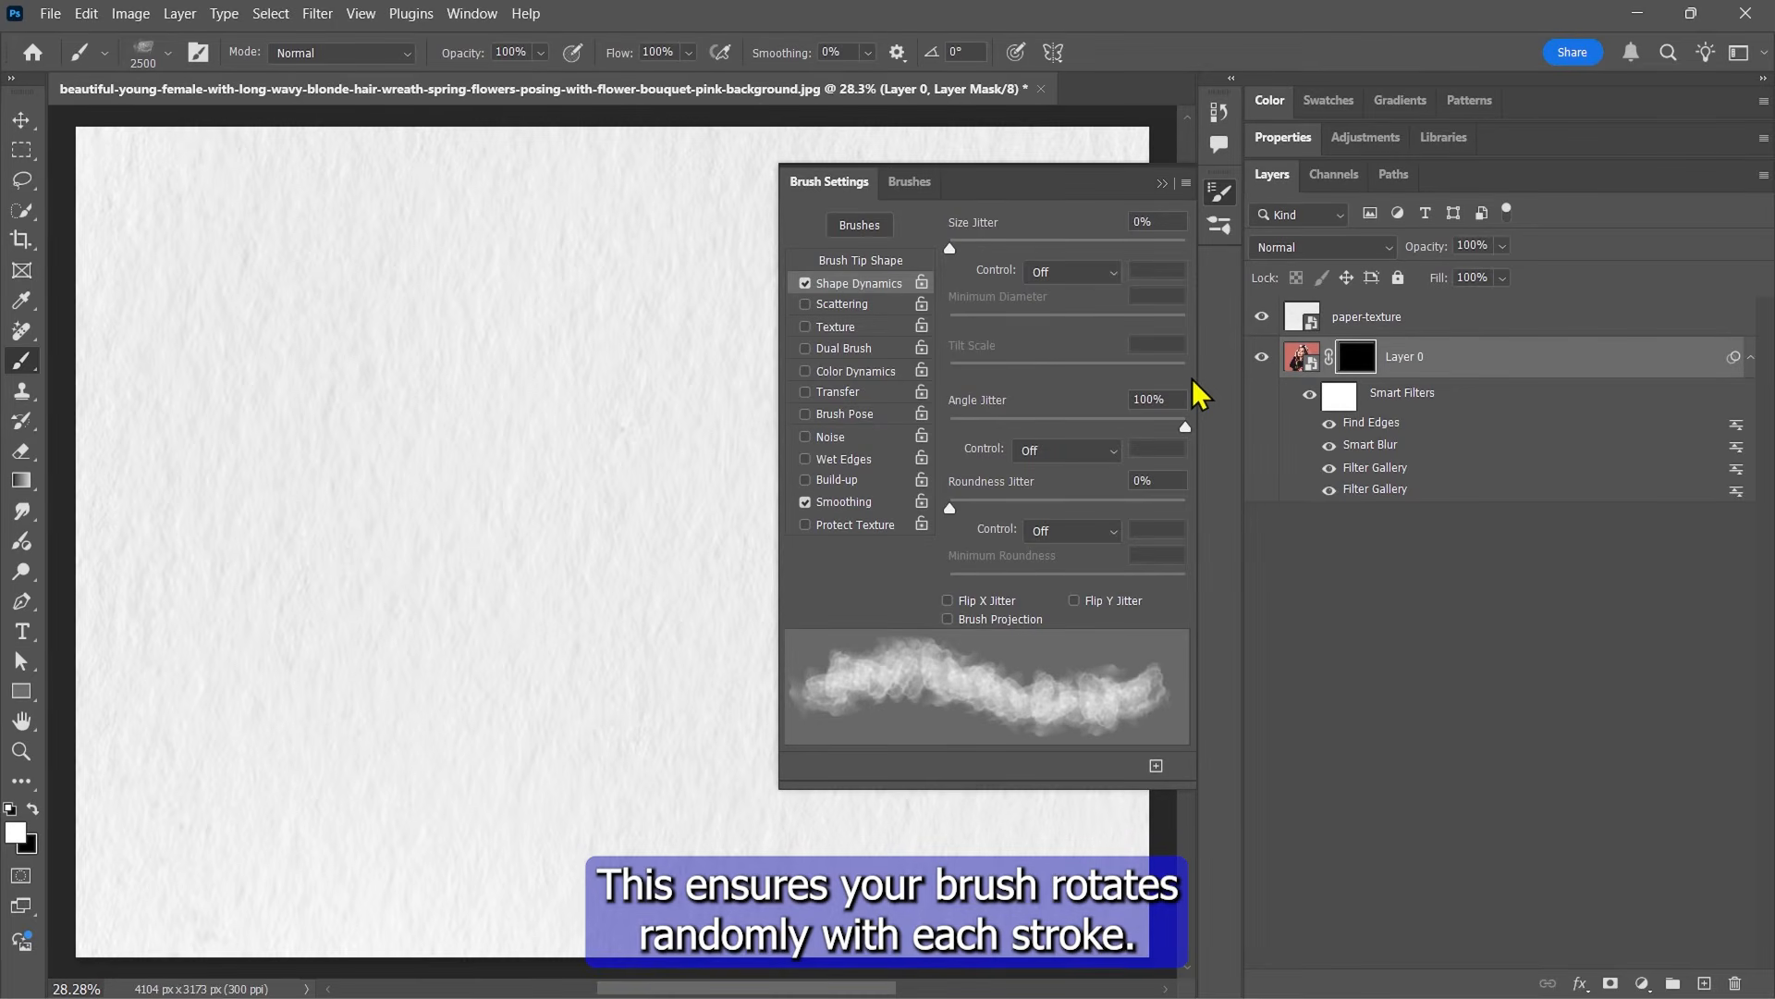
click(1219, 192)
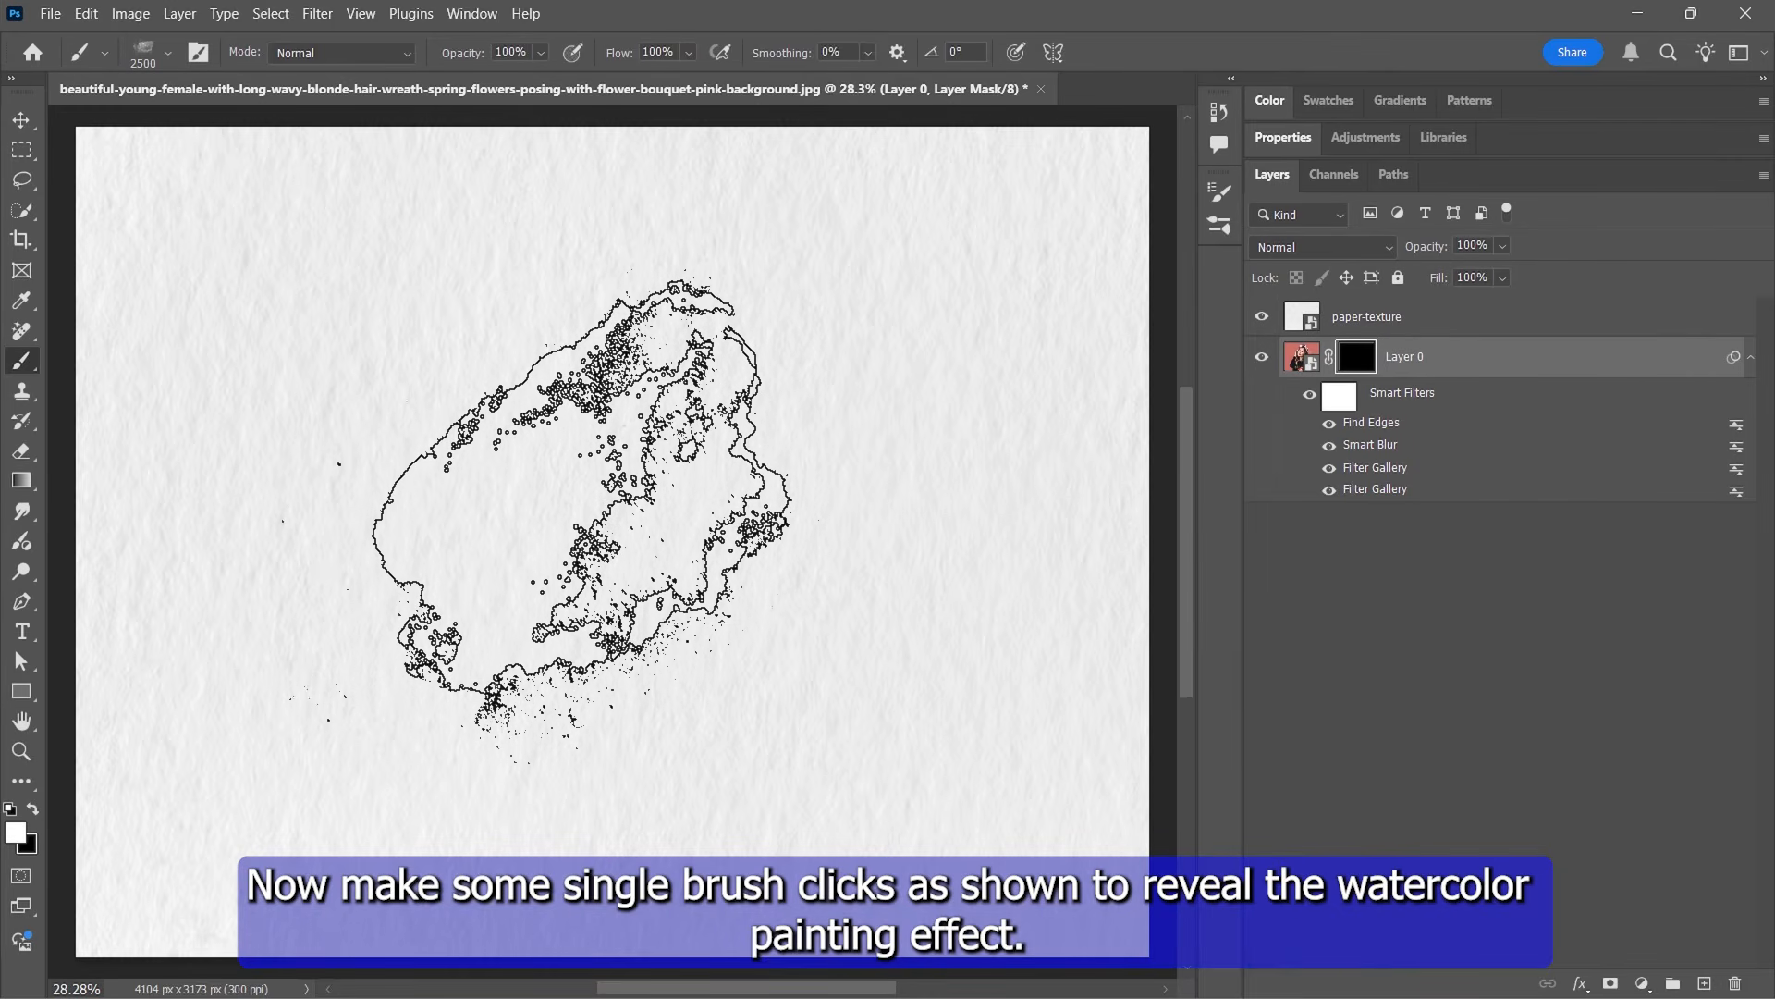
Paint single white watercolor dabs on Layer 0's mask over the face, hair, body and flowers, leaving the outer paper edges uncovered.
click(537, 536)
click(444, 402)
click(564, 416)
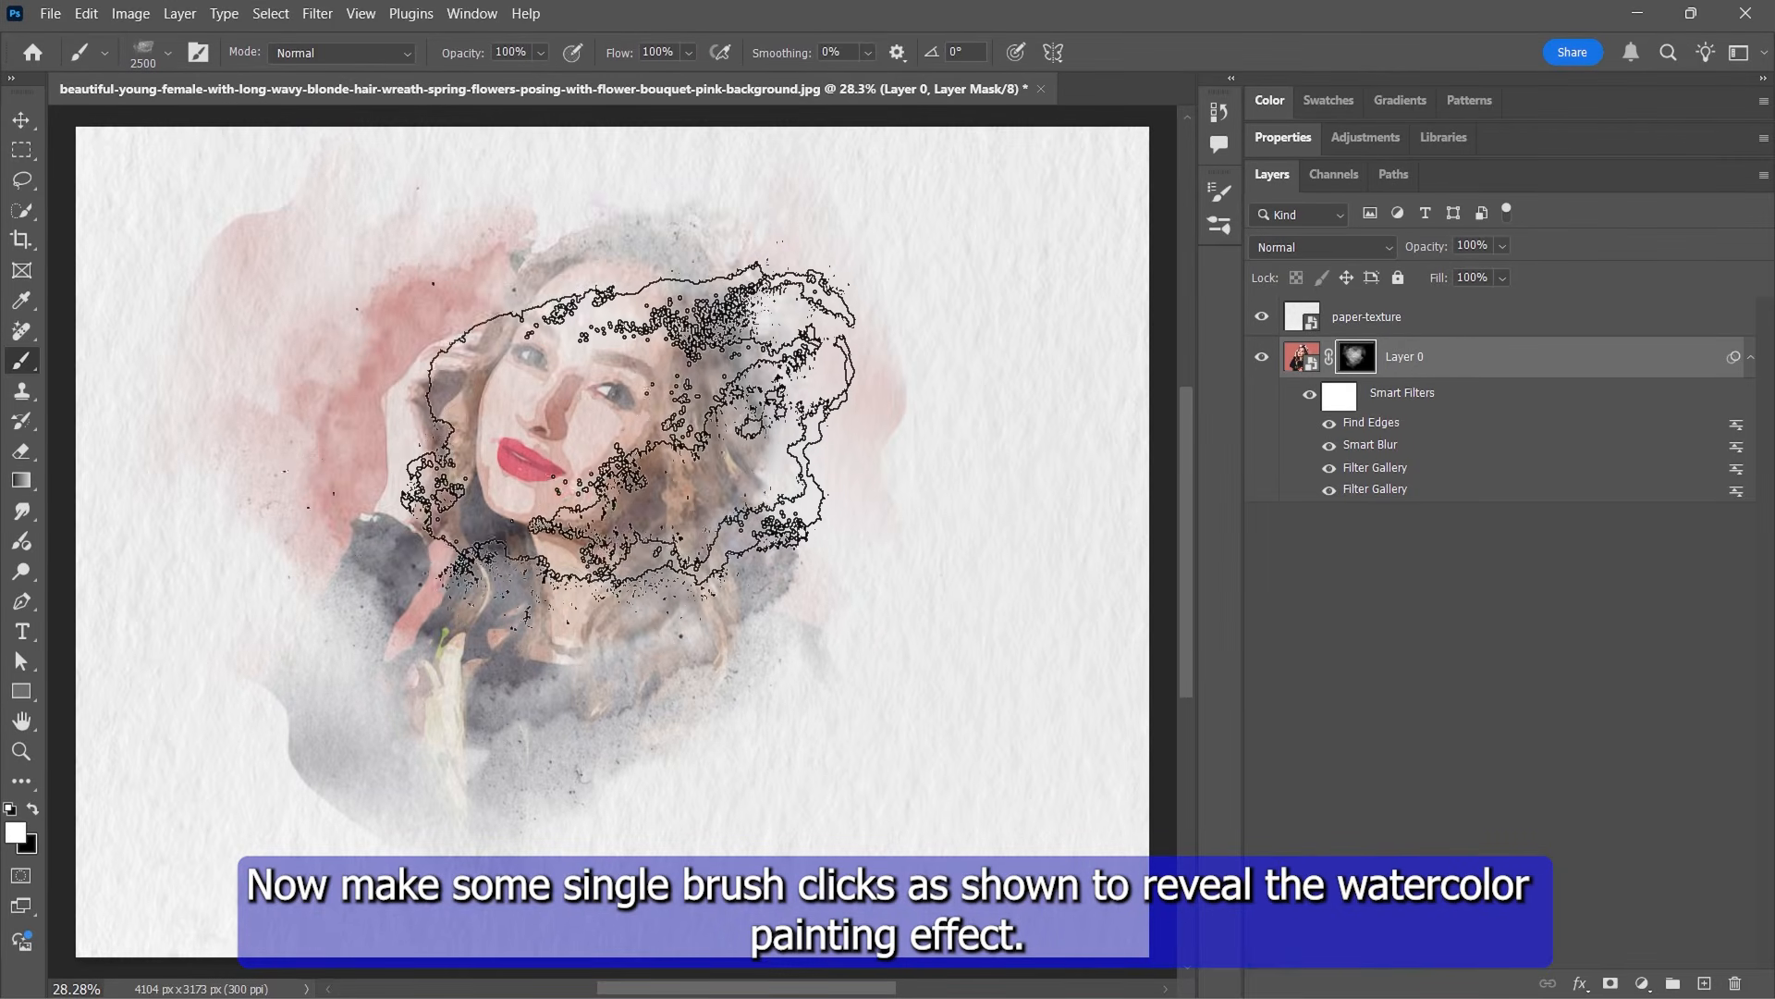
click(605, 375)
click(536, 374)
click(597, 643)
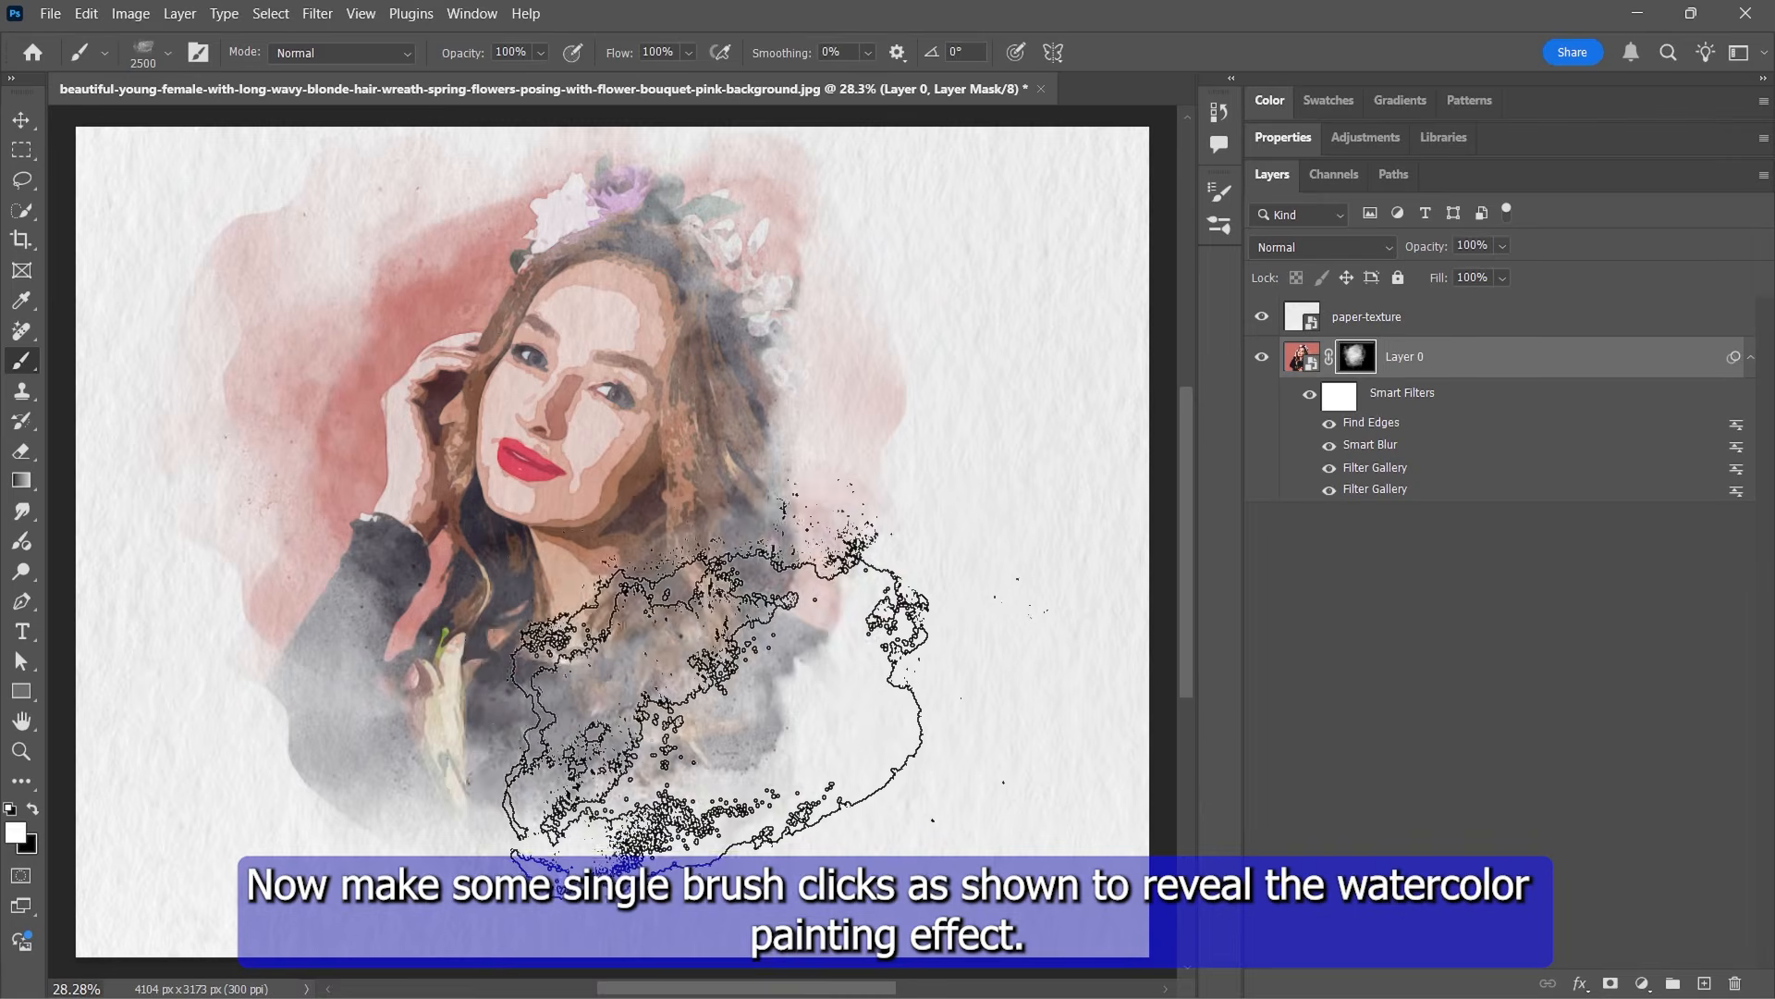
click(710, 546)
click(666, 657)
click(642, 629)
click(499, 751)
click(786, 592)
click(435, 546)
click(766, 731)
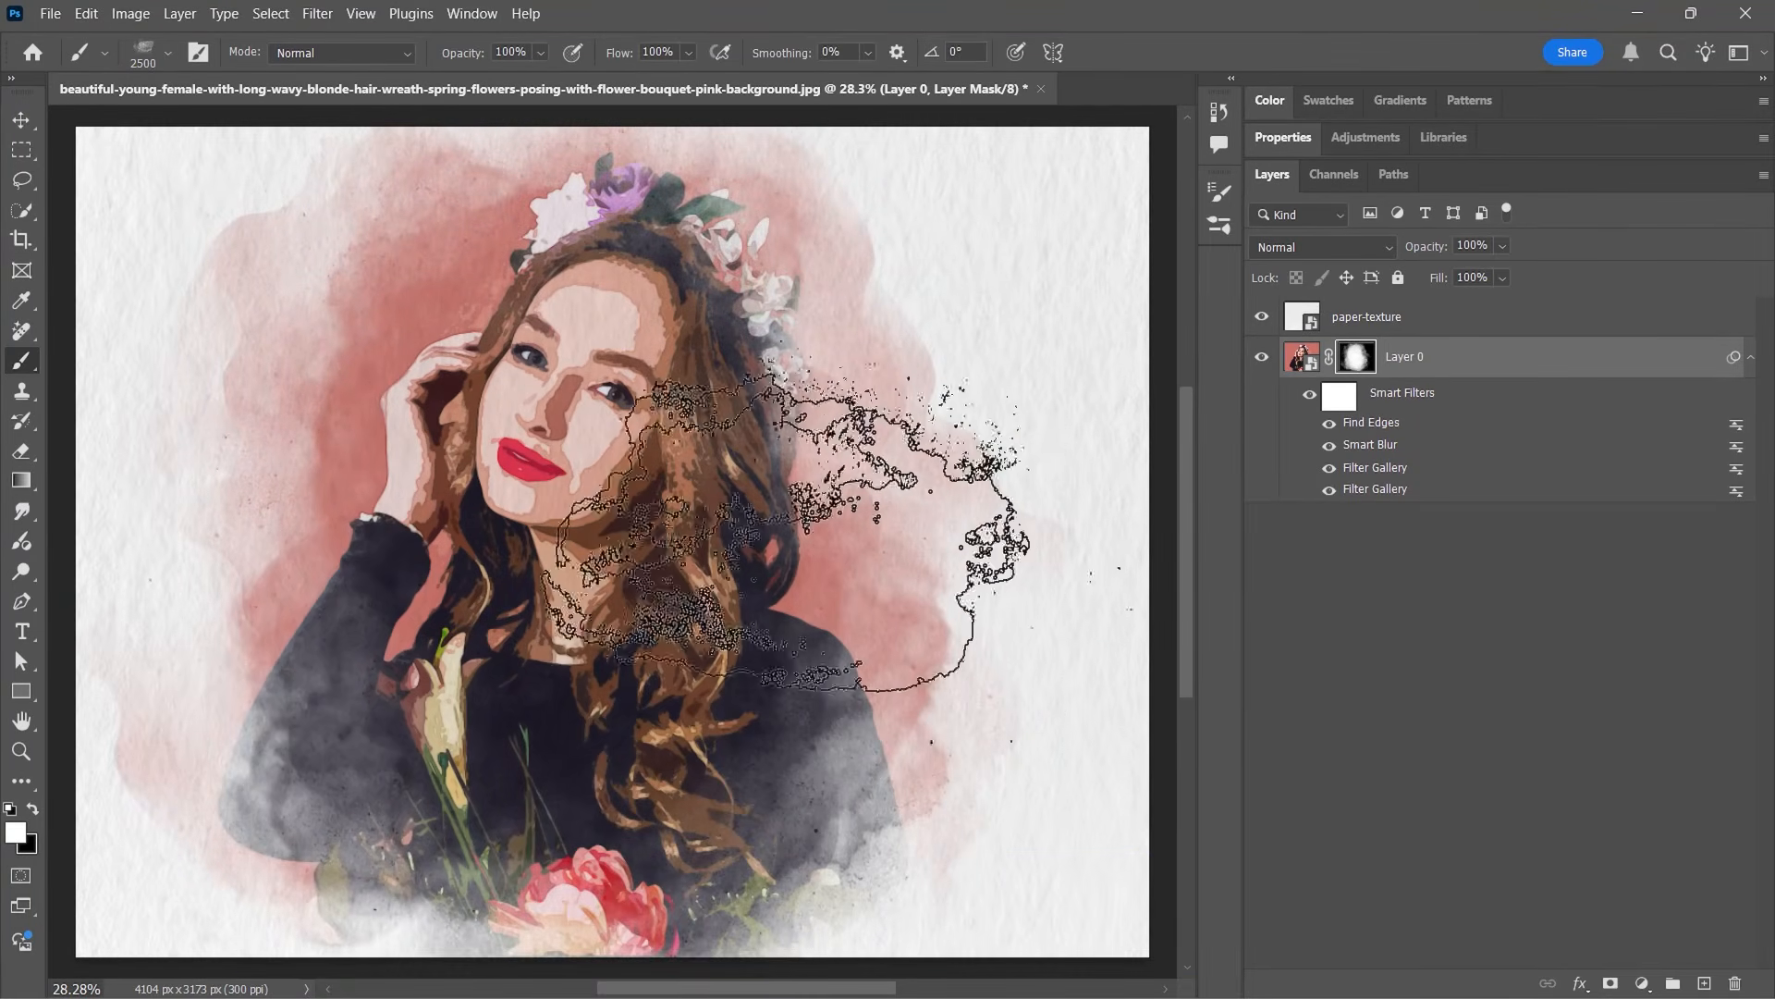
click(532, 763)
click(333, 791)
click(777, 749)
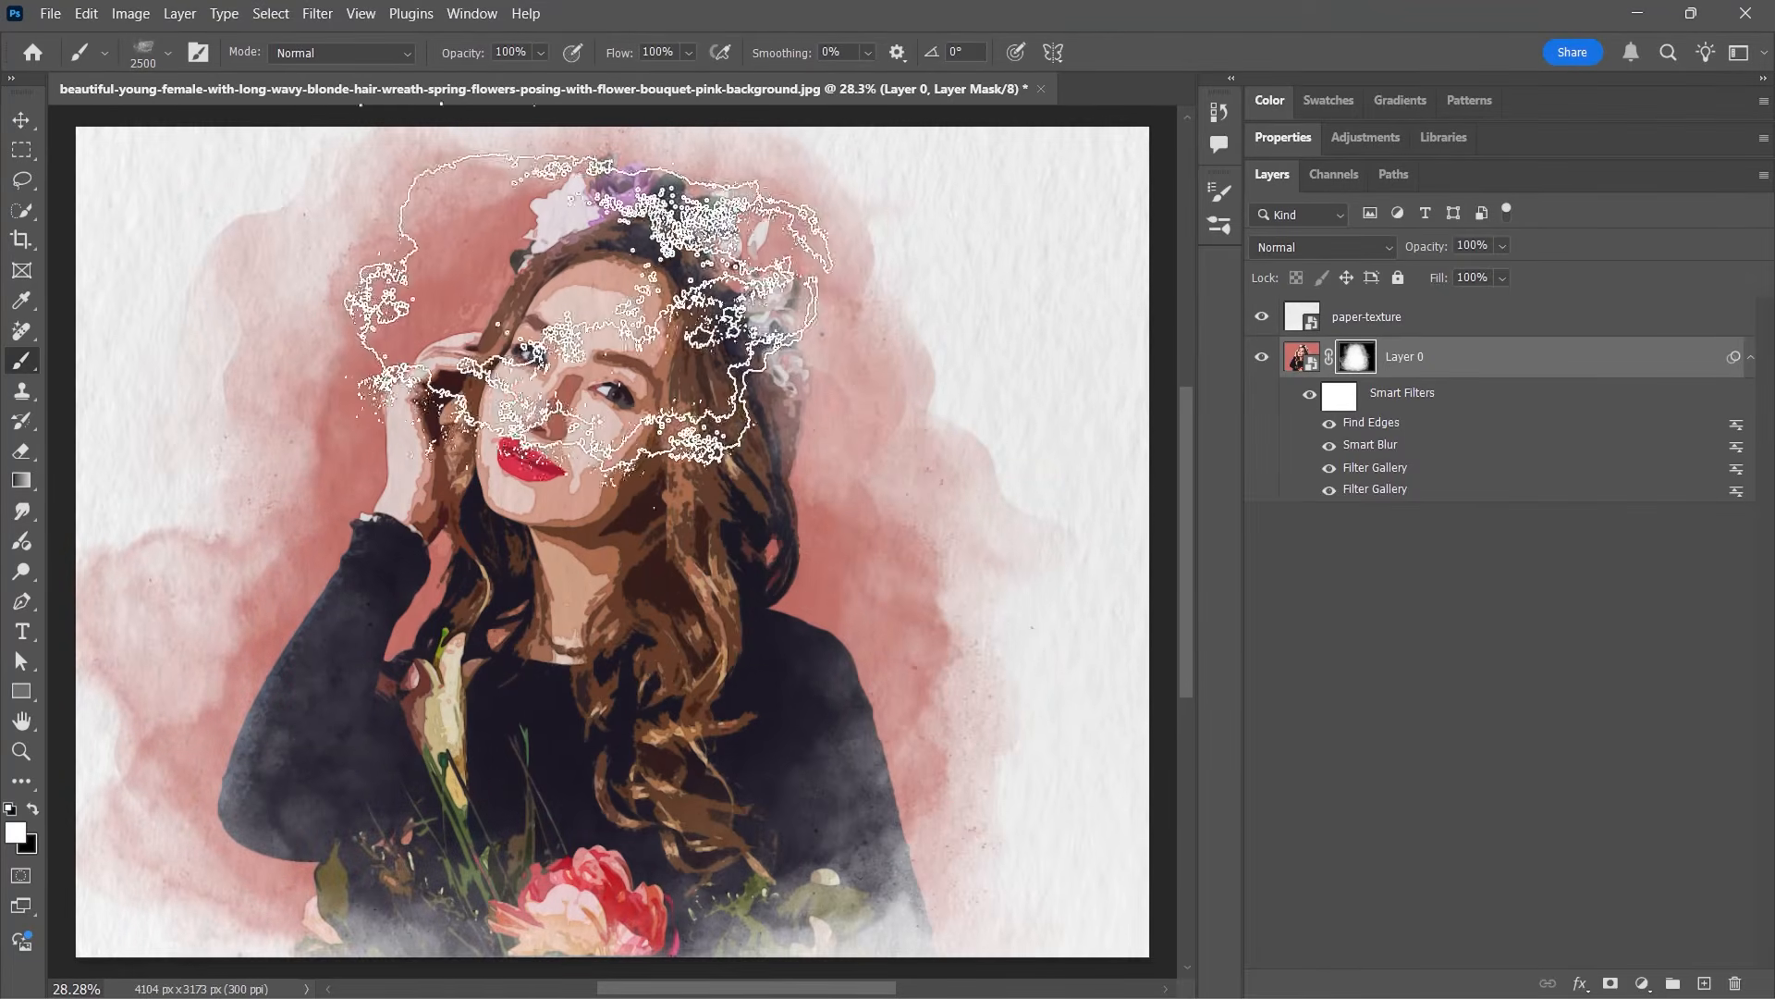
click(584, 319)
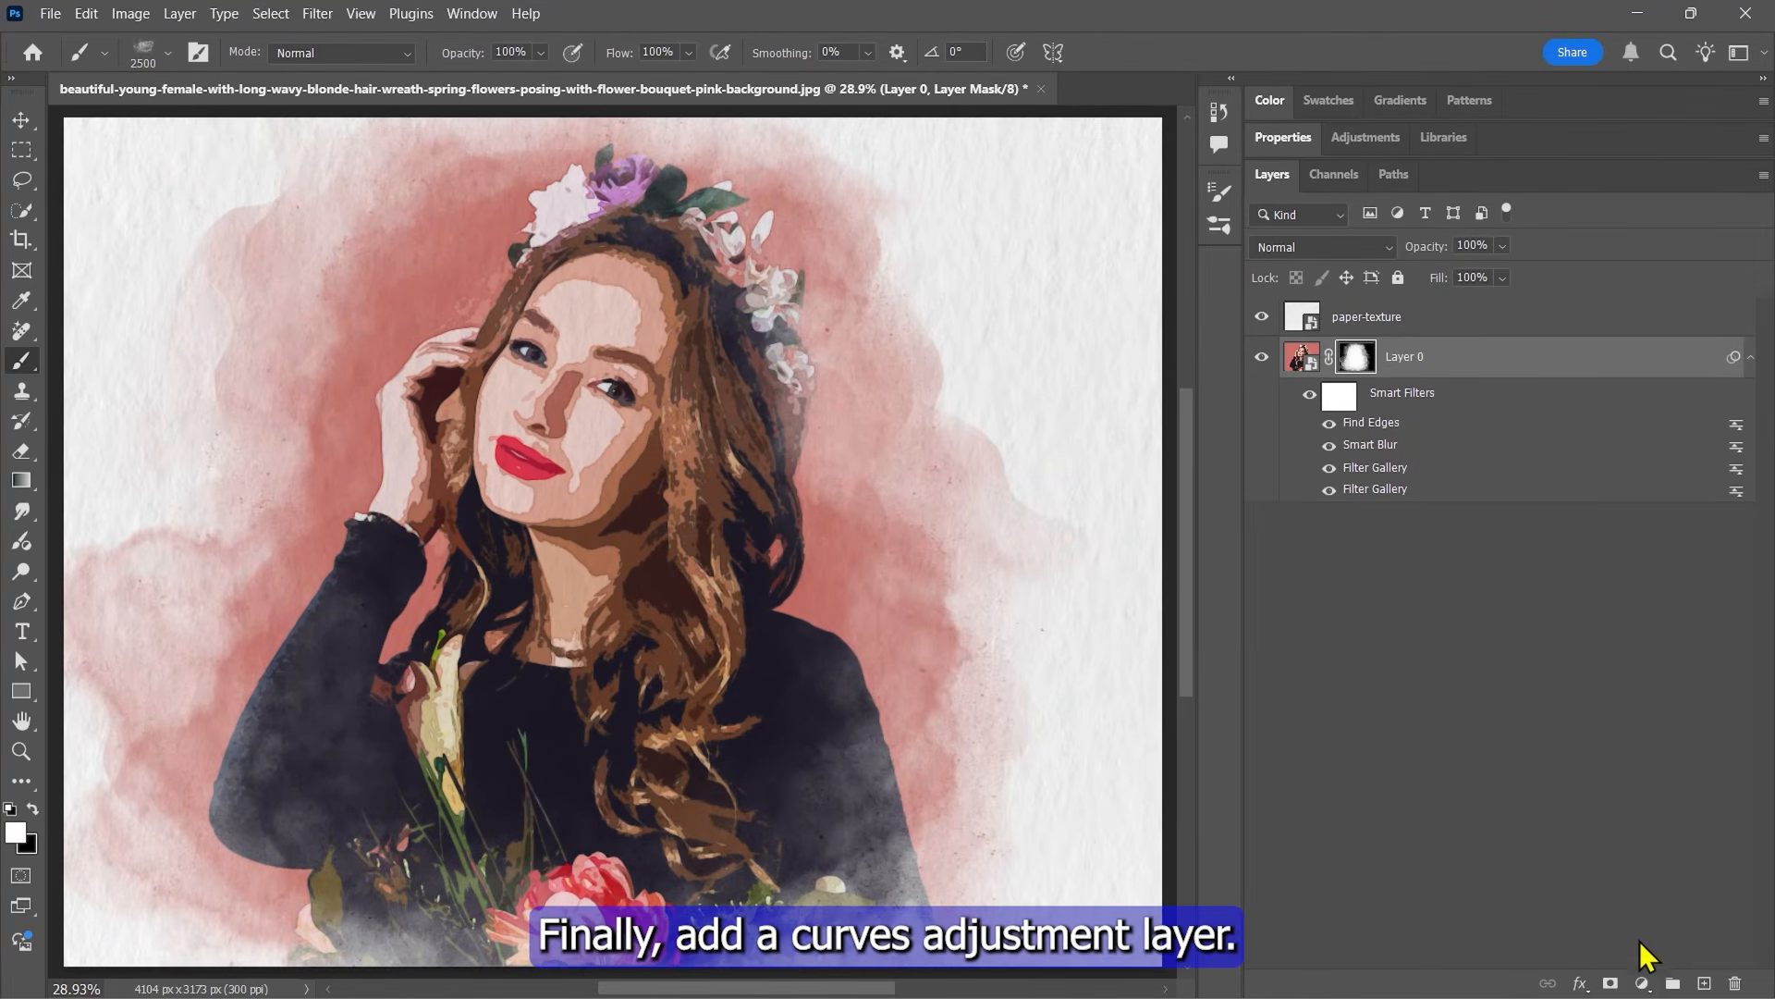
Add a Curves adjustment layer and move it above the paper-texture layer.
click(1642, 983)
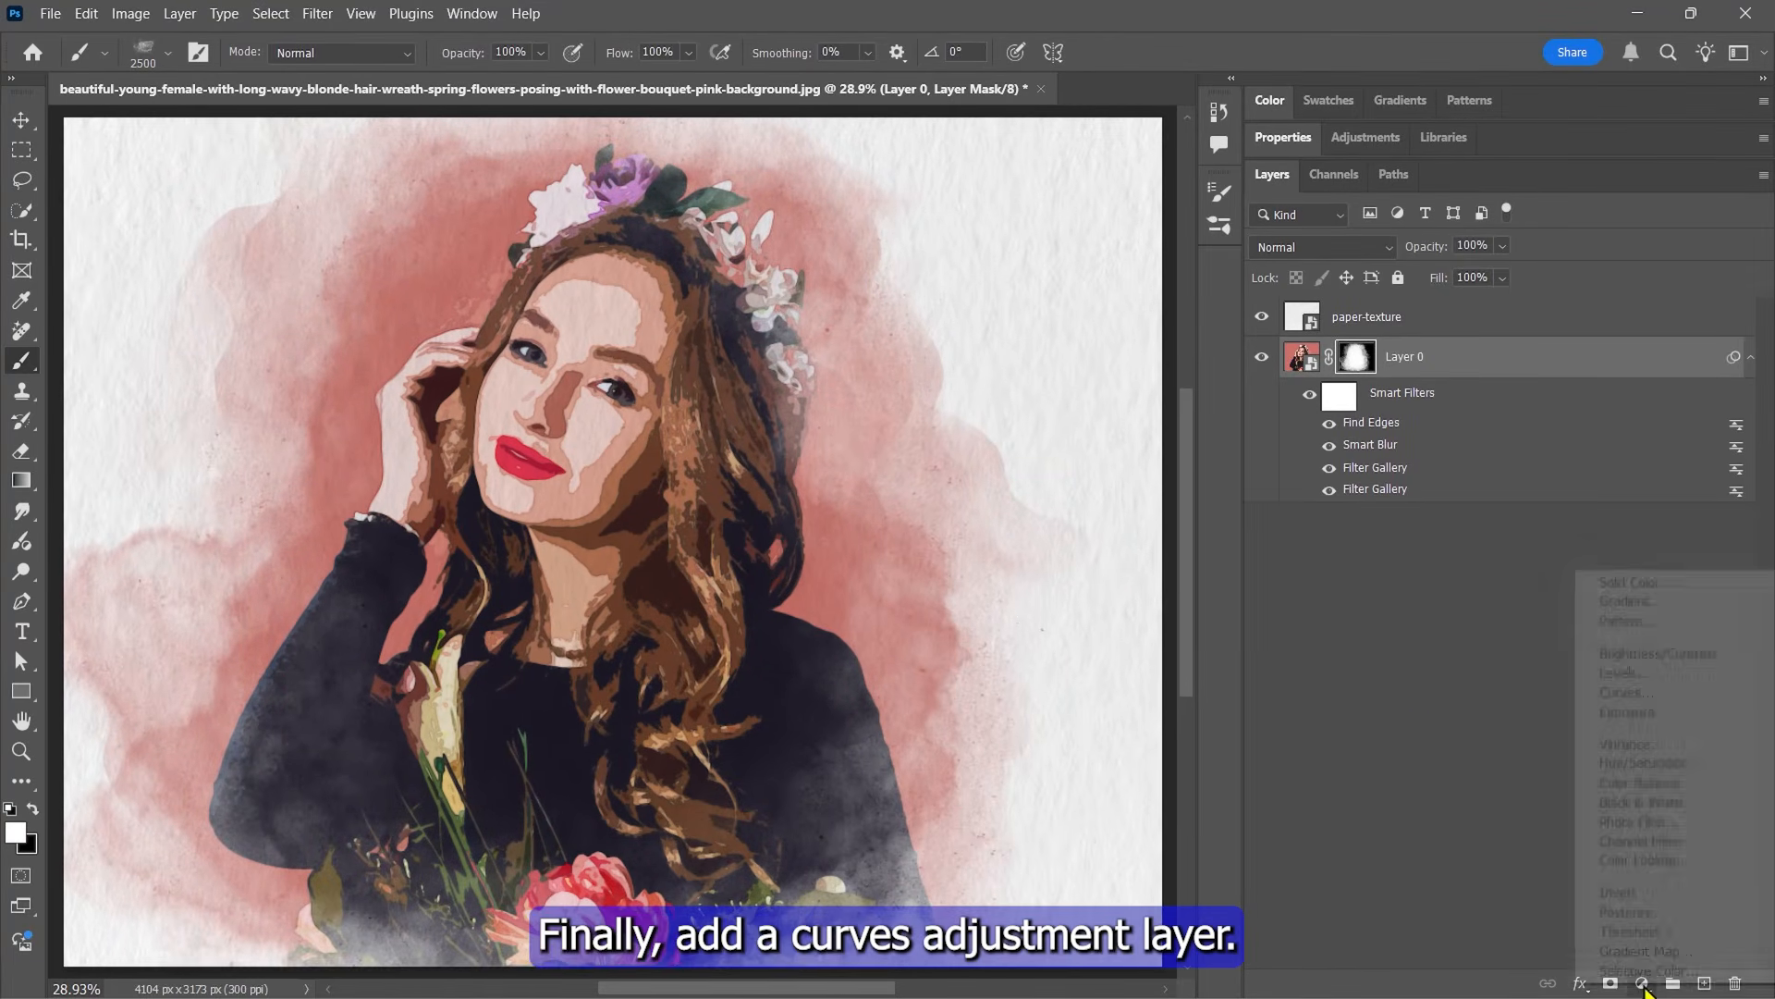
click(1628, 693)
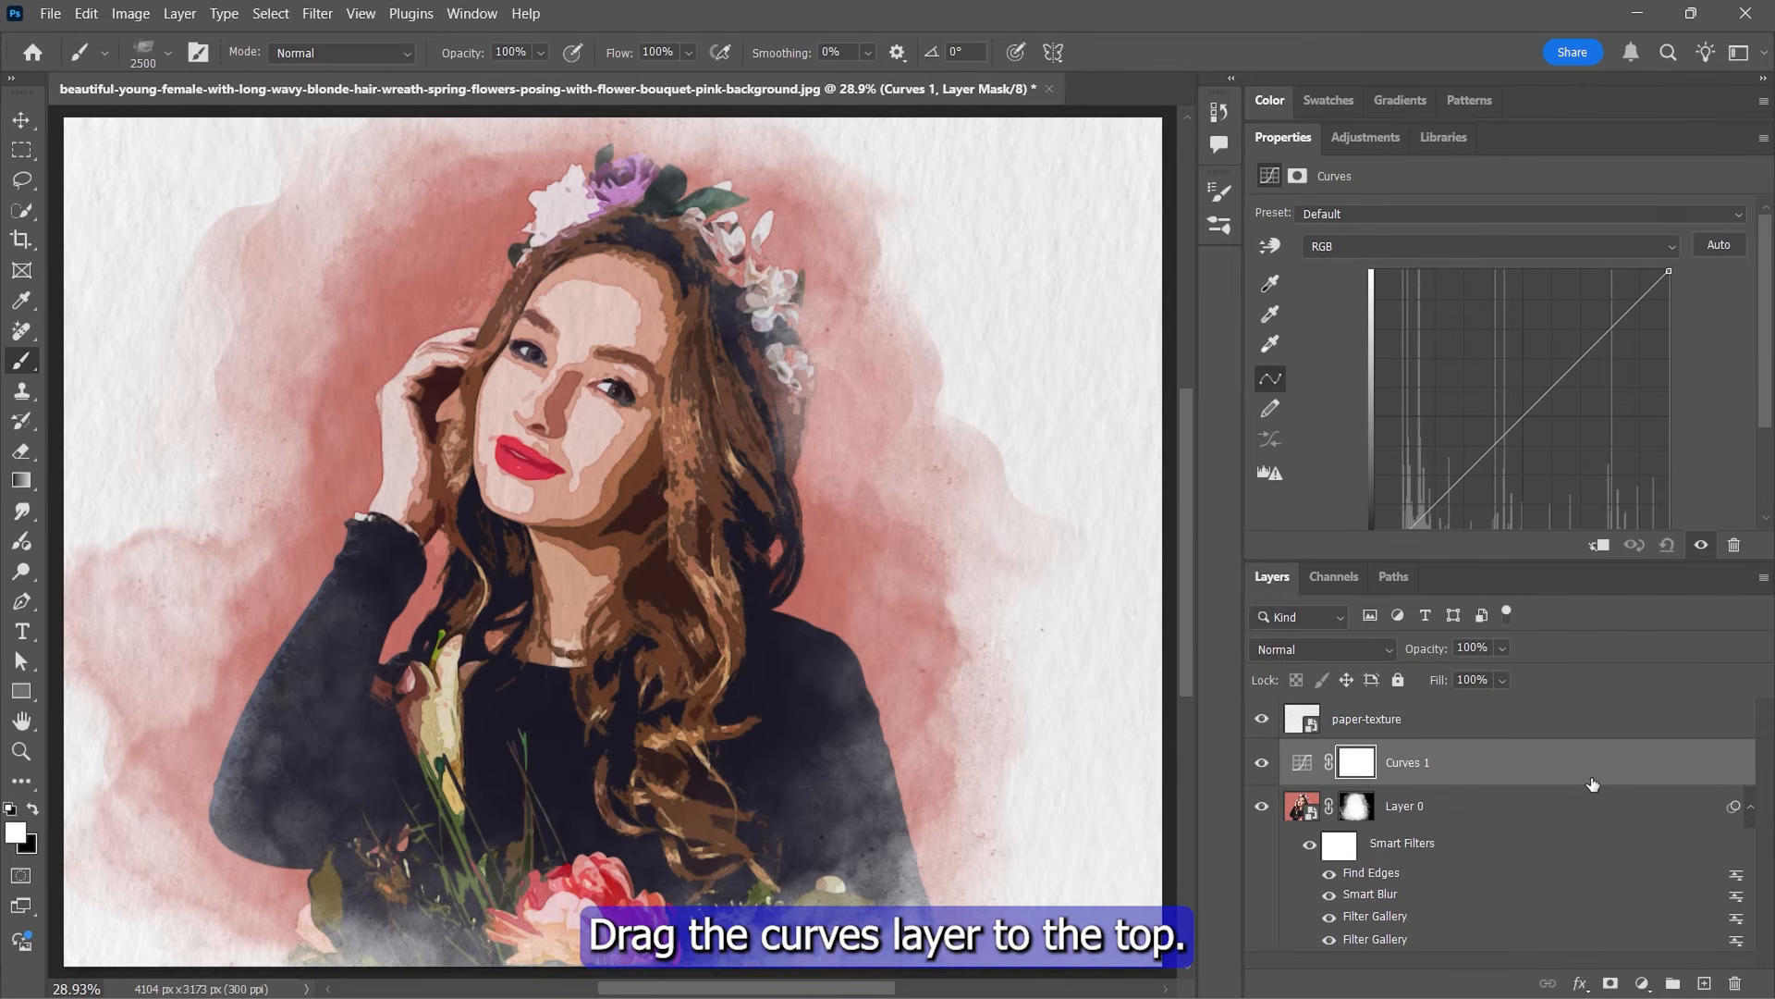
drag(1462, 763, 1461, 714)
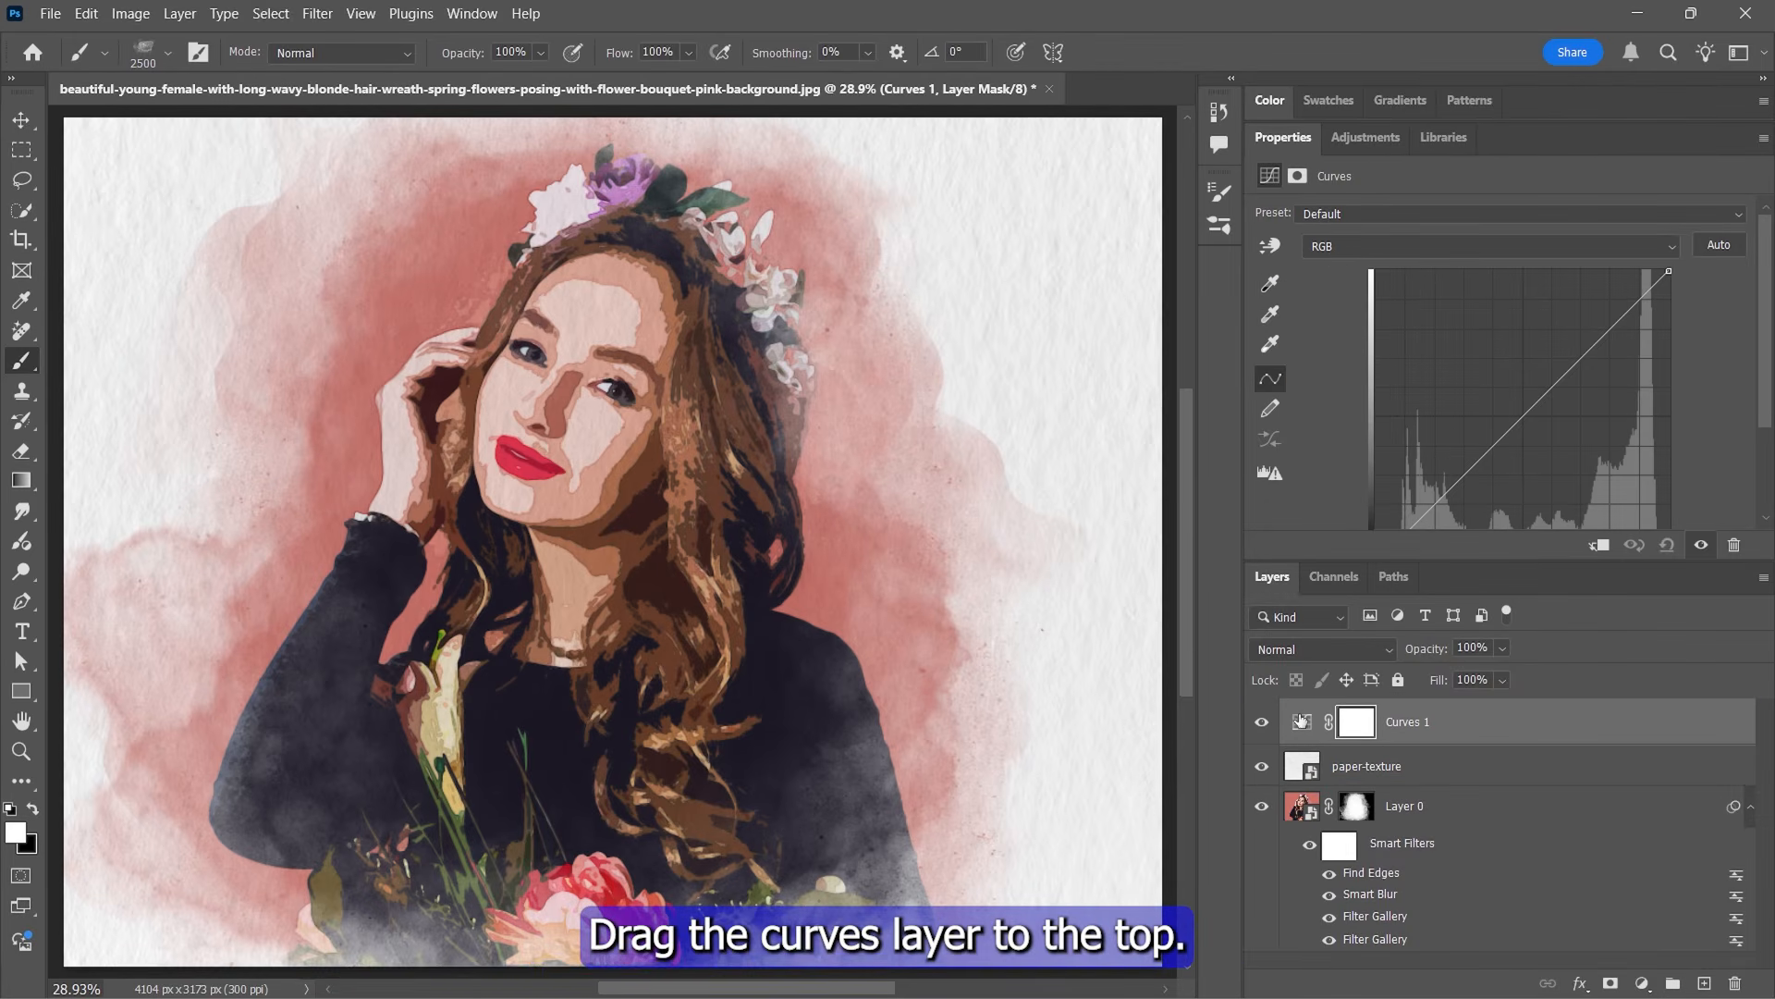
Shape the RGB curve into a gentle S, with one point raising the highlights and another lowering the shadows.
scroll(1762, 434, down, 2)
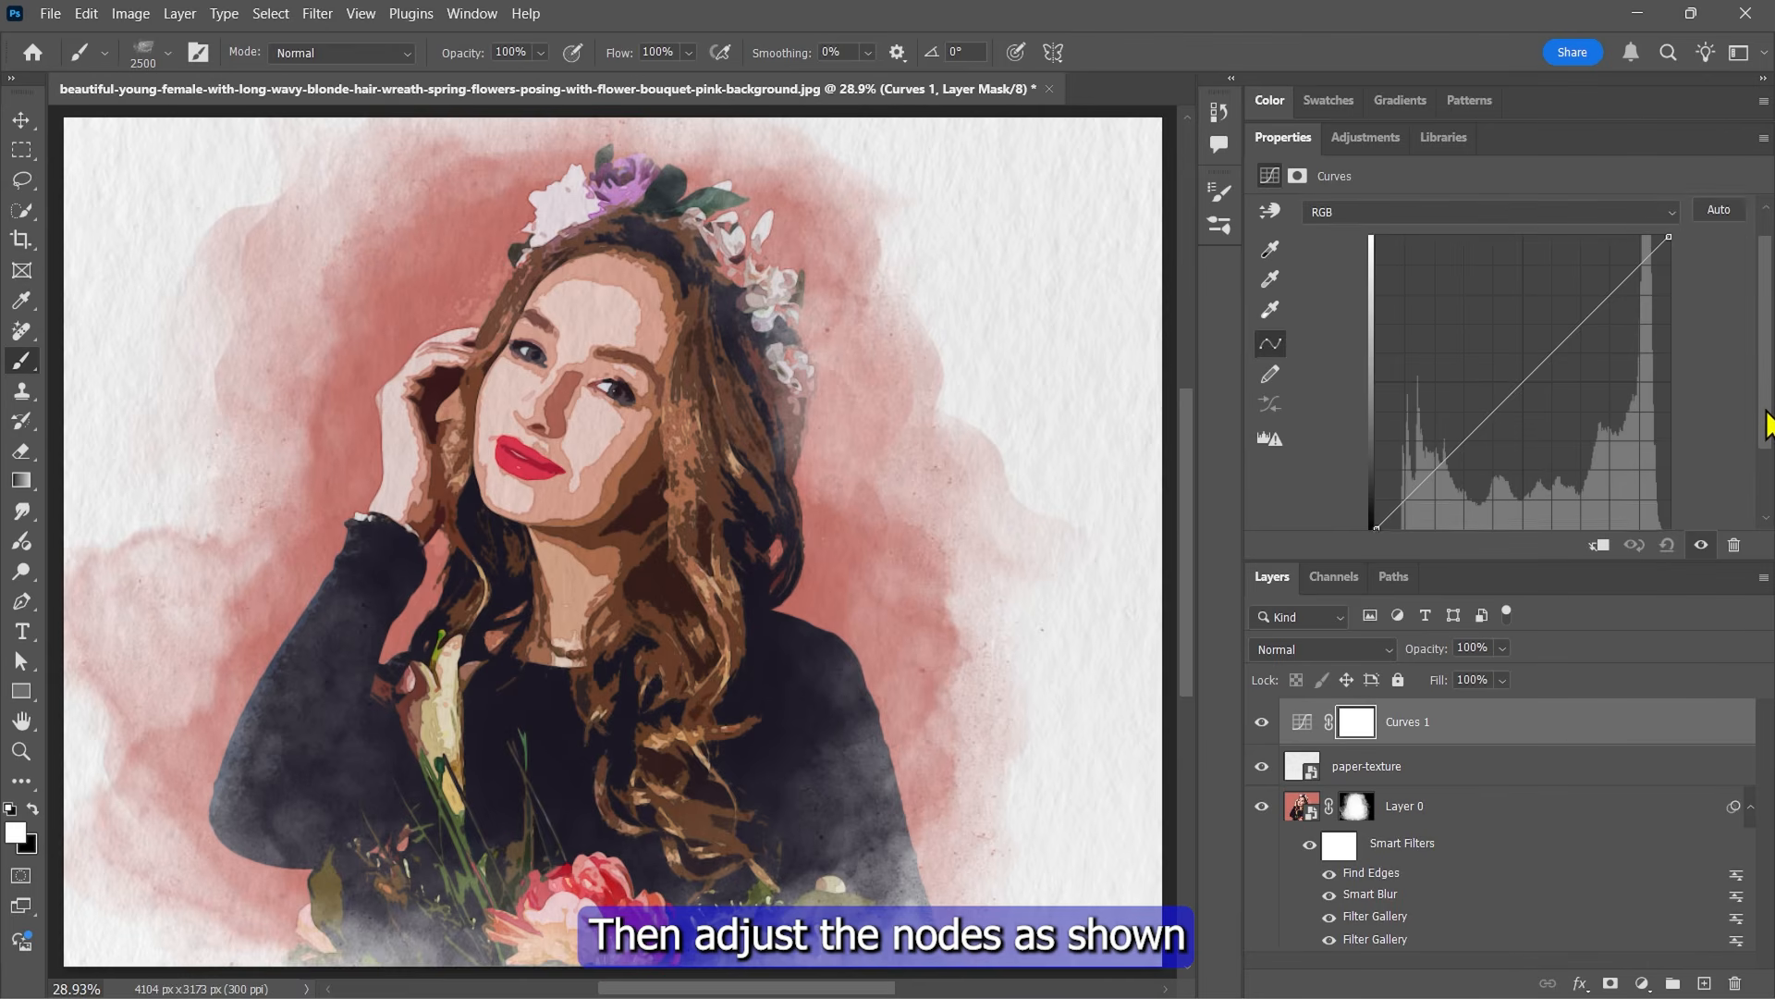
drag(1558, 341, 1574, 310)
drag(1470, 423, 1473, 452)
drag(1574, 307, 1583, 303)
drag(1471, 450, 1466, 453)
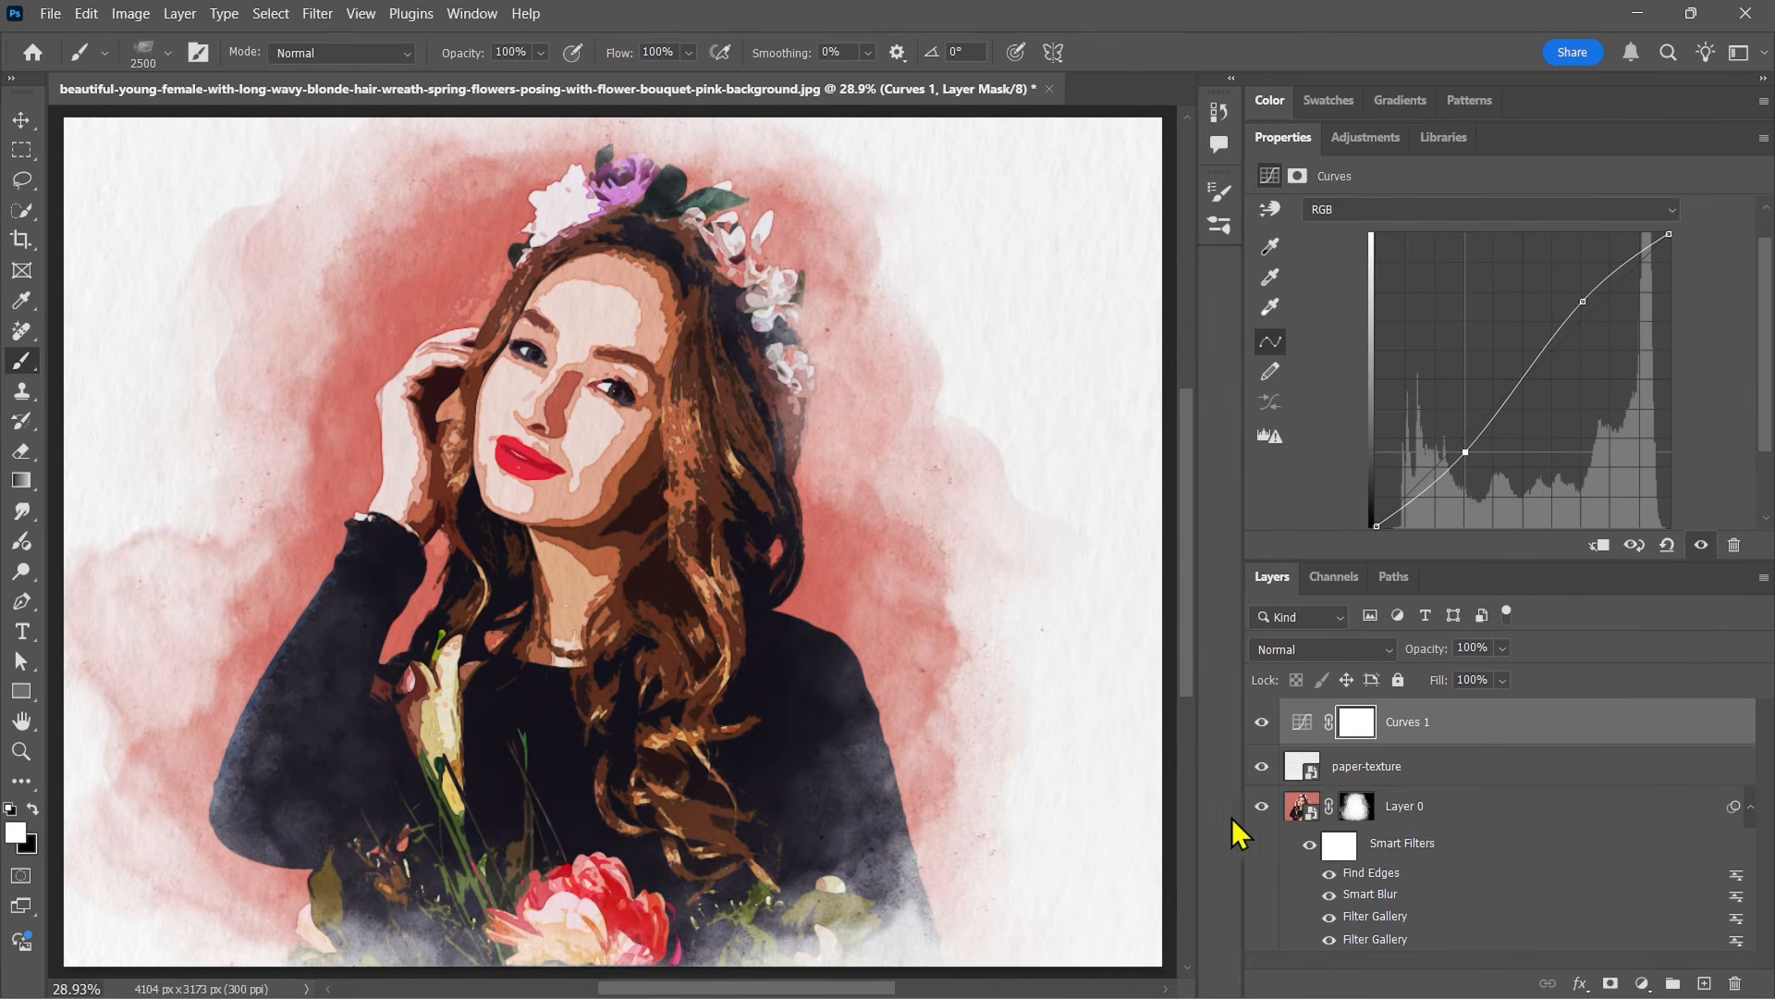